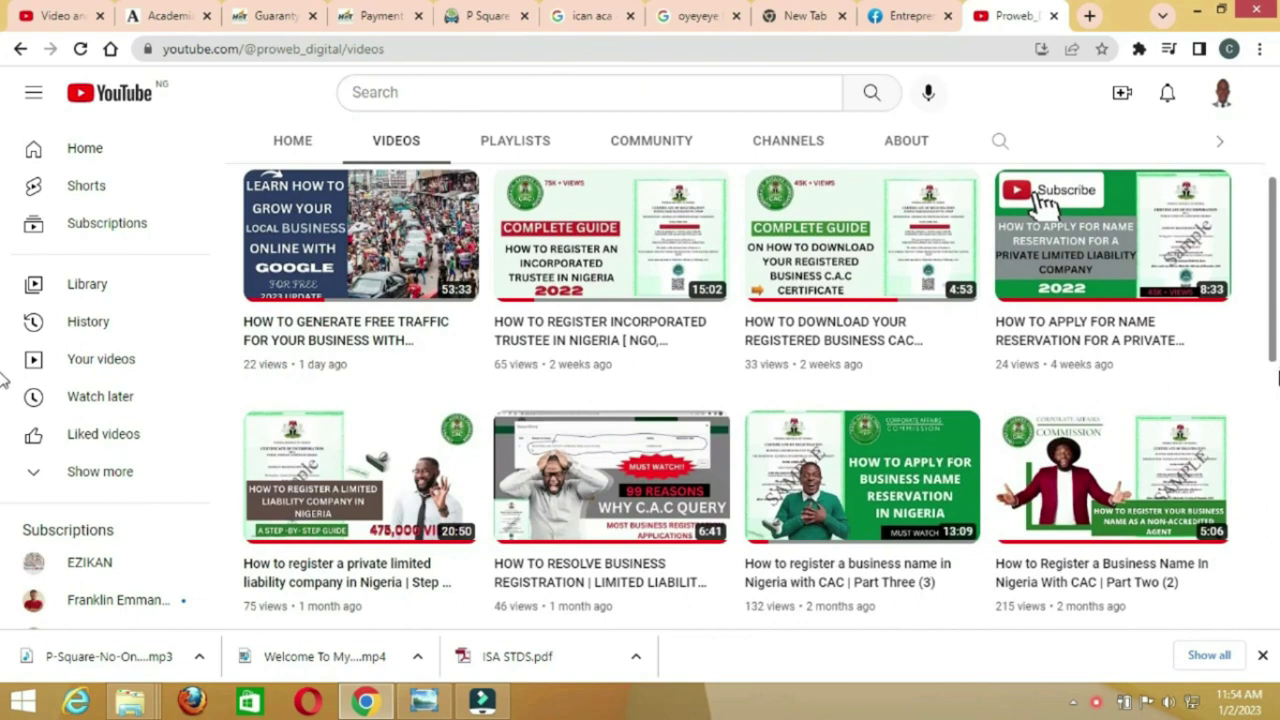
Subscribe to Proweb_Digital and set its notification bell to All
scroll(4, 378, "down", 1)
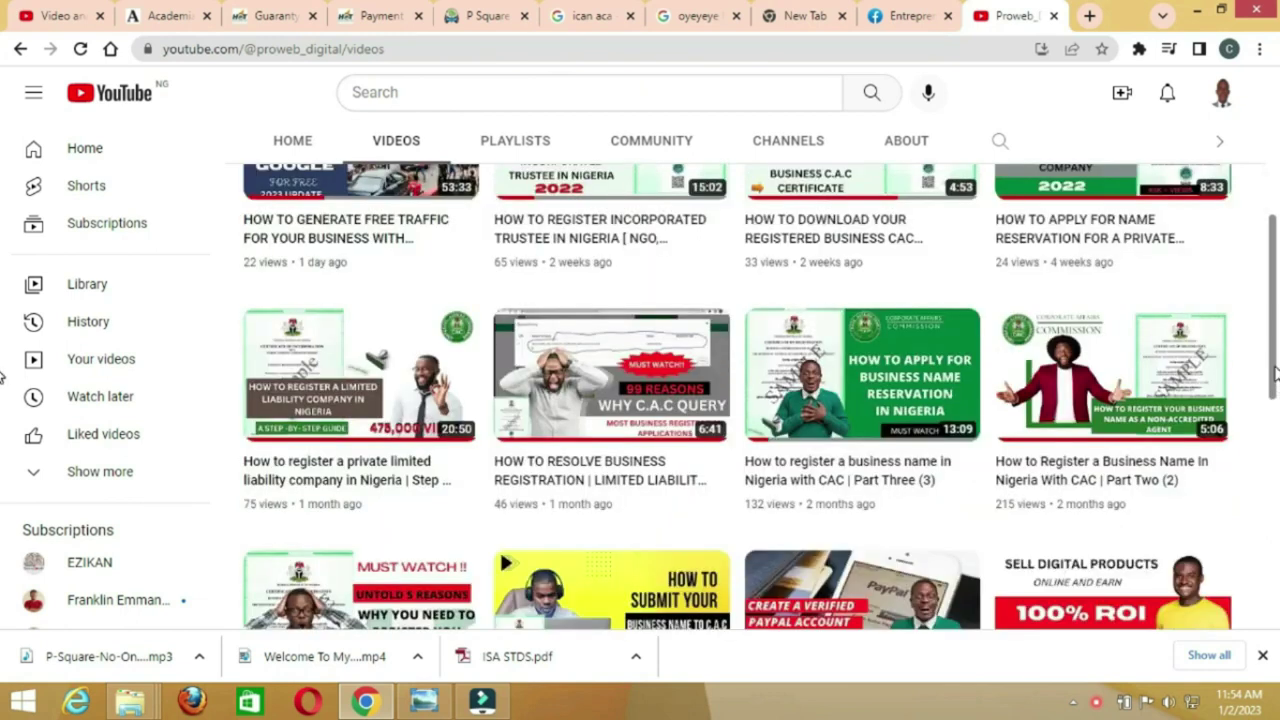
left_click_drag(1274, 372, 1276, 510)
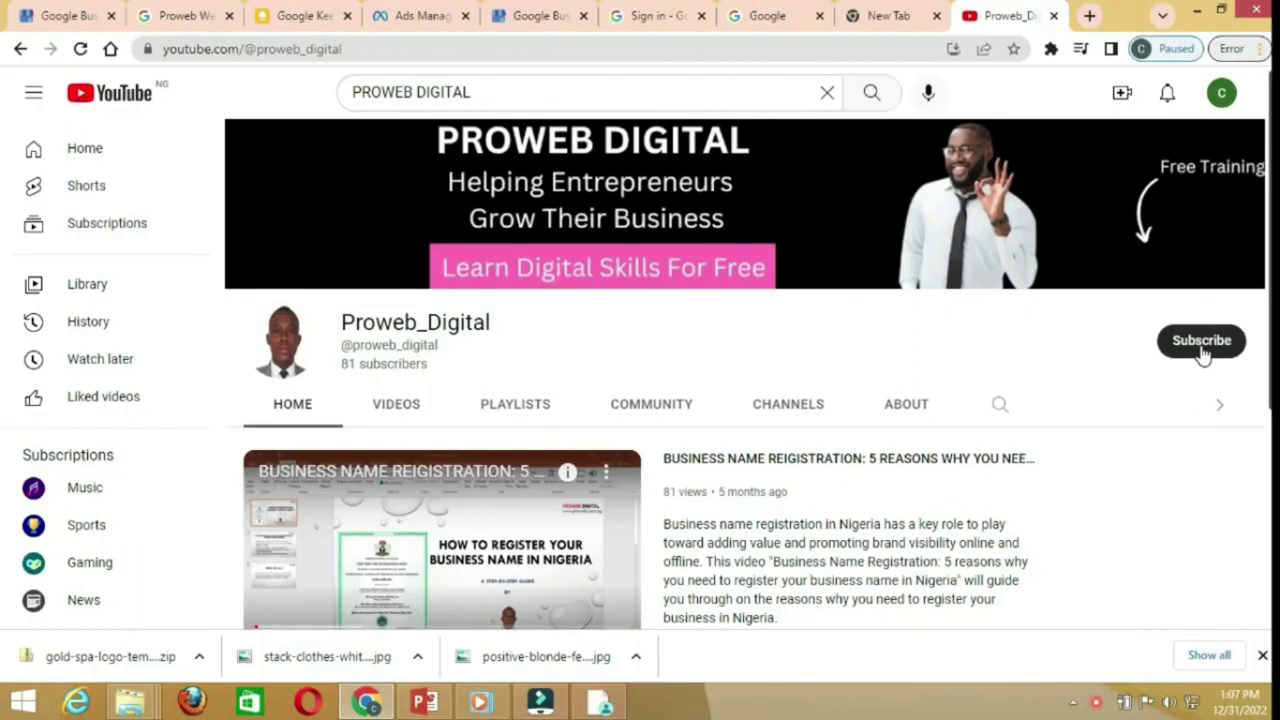
left_click(1203, 350)
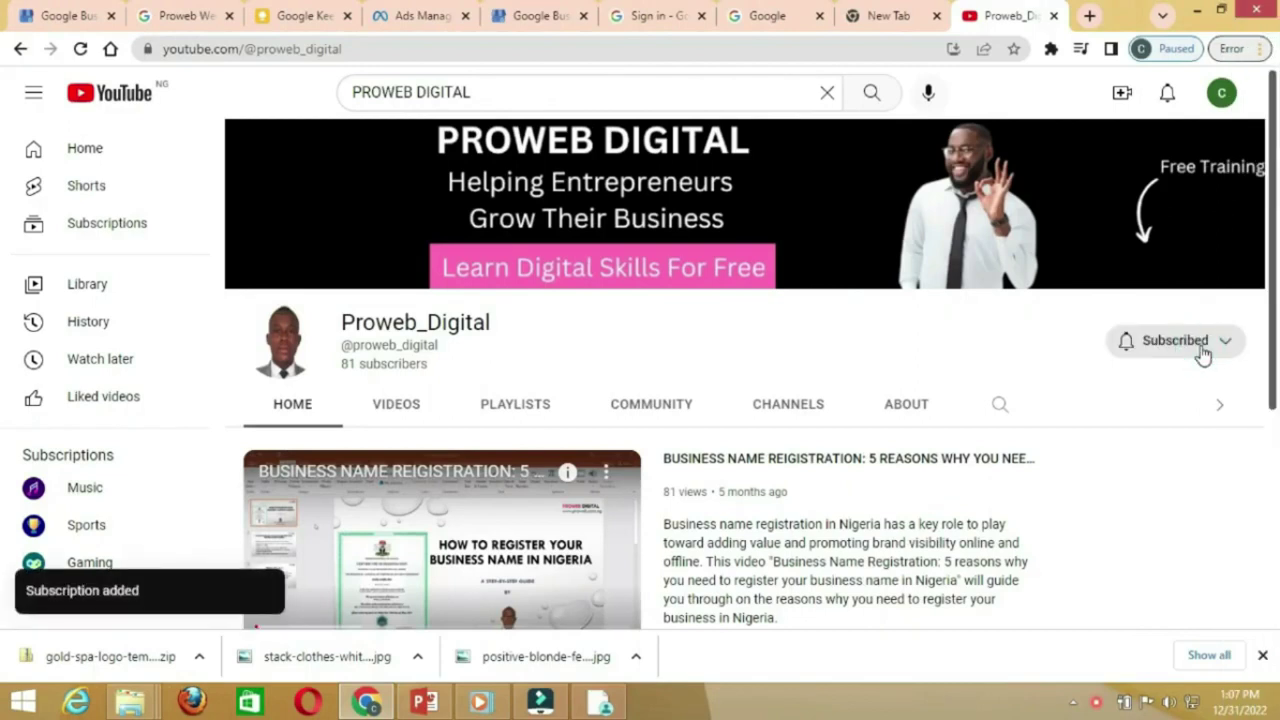
left_click(1226, 346)
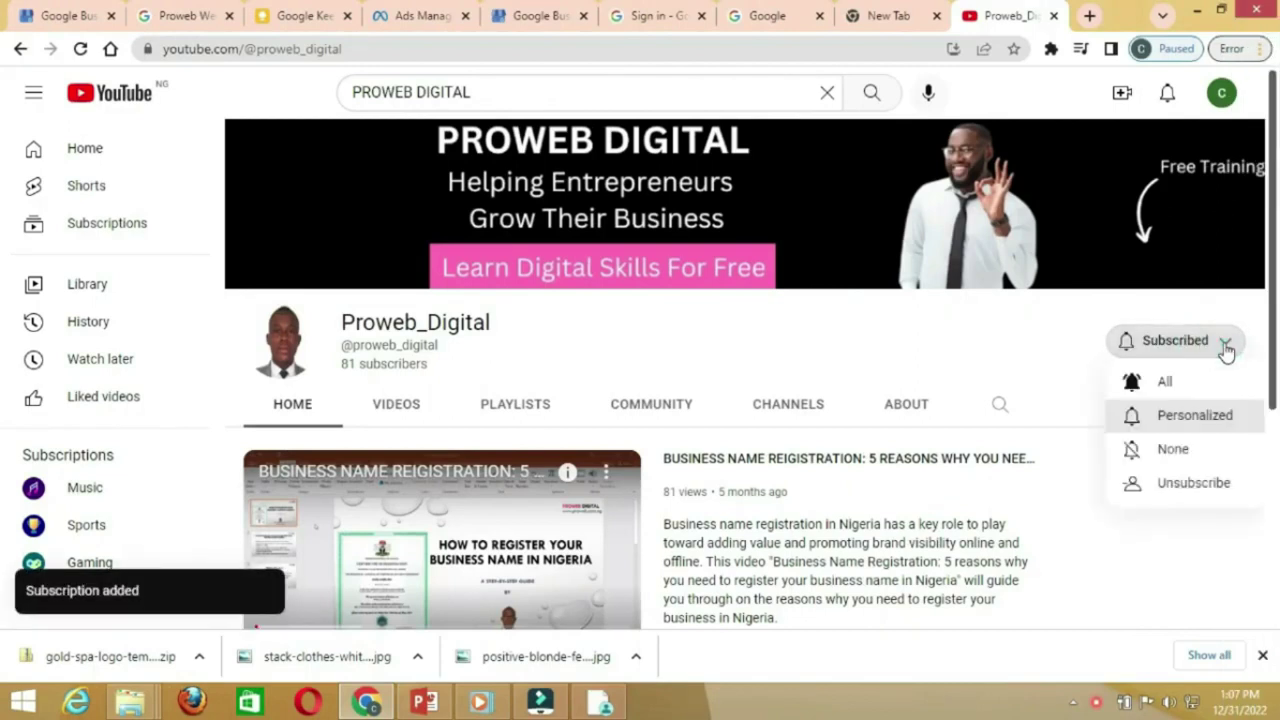
left_click(1166, 383)
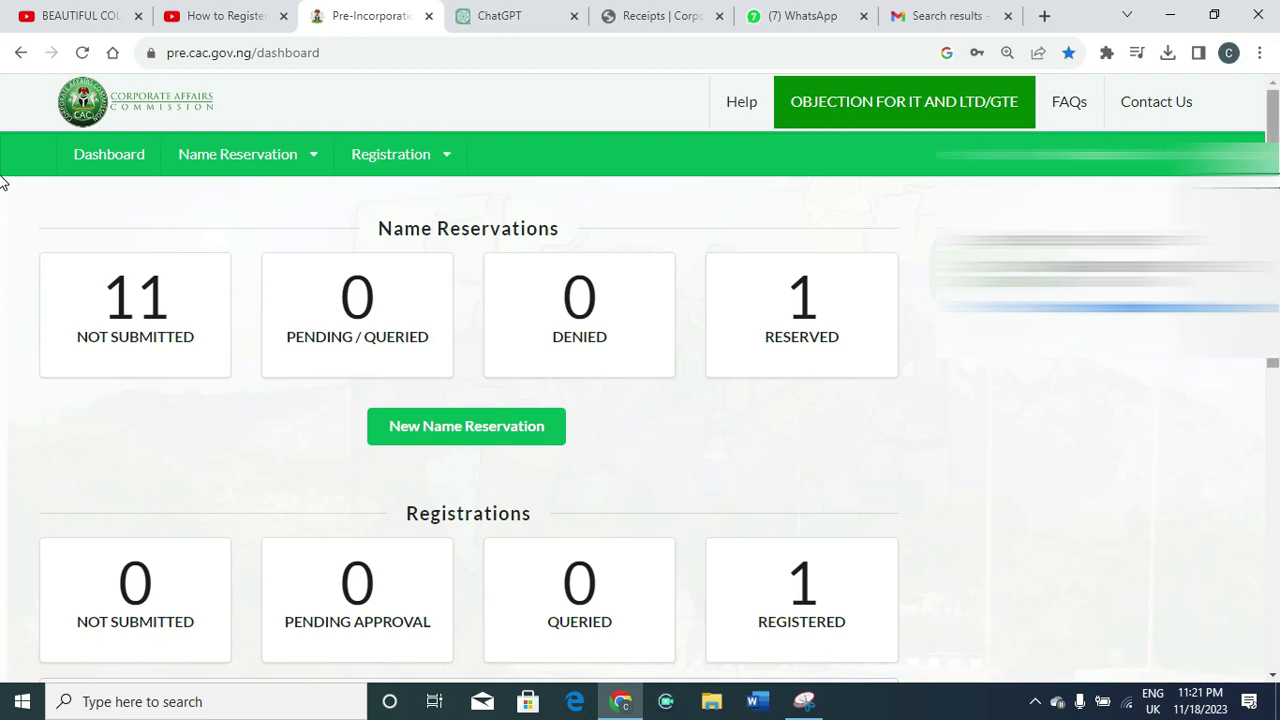
Start a New Name Reservation application from the dashboard
scroll(3, 182, "down", 2)
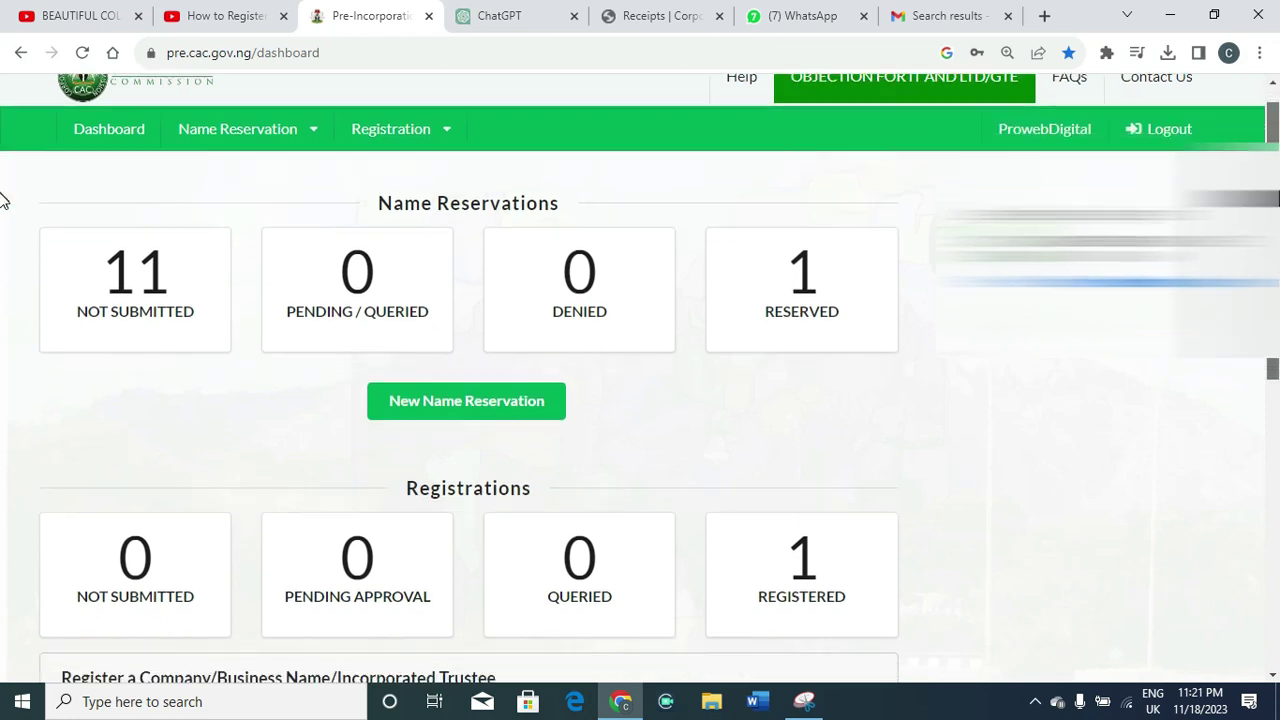
scroll(3, 226, "down", 1)
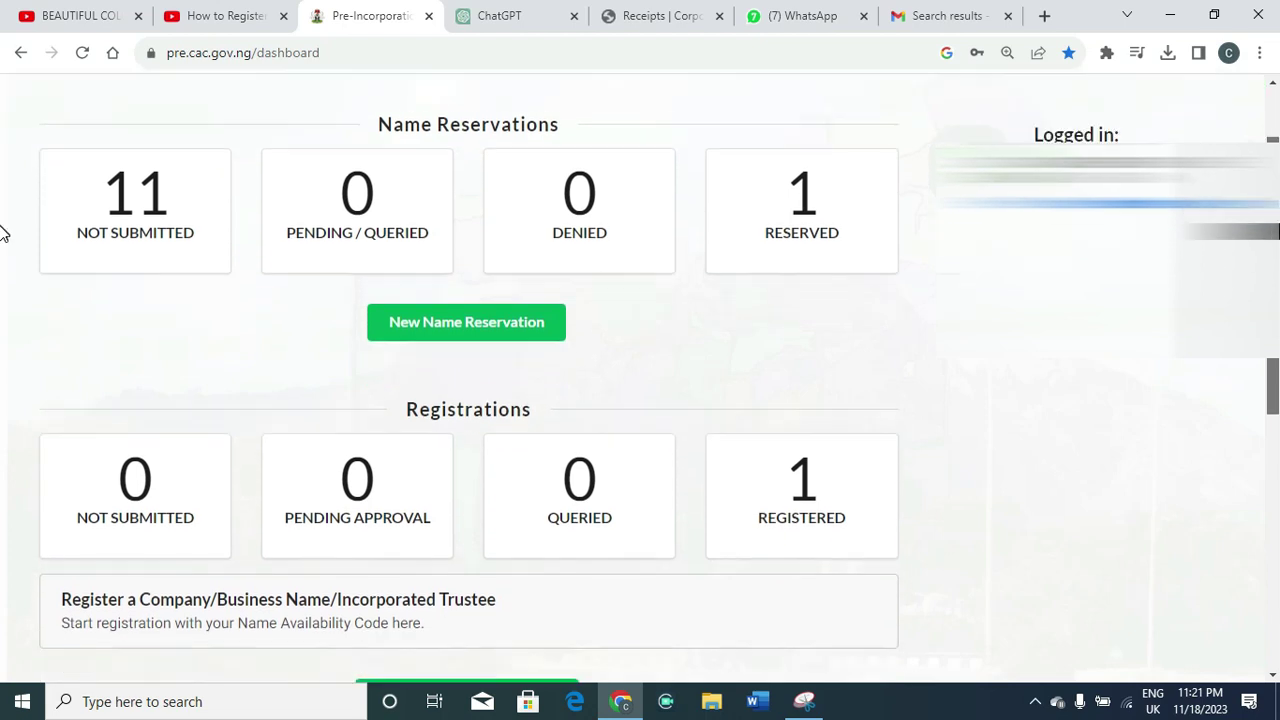
scroll(3, 226, "up", 1)
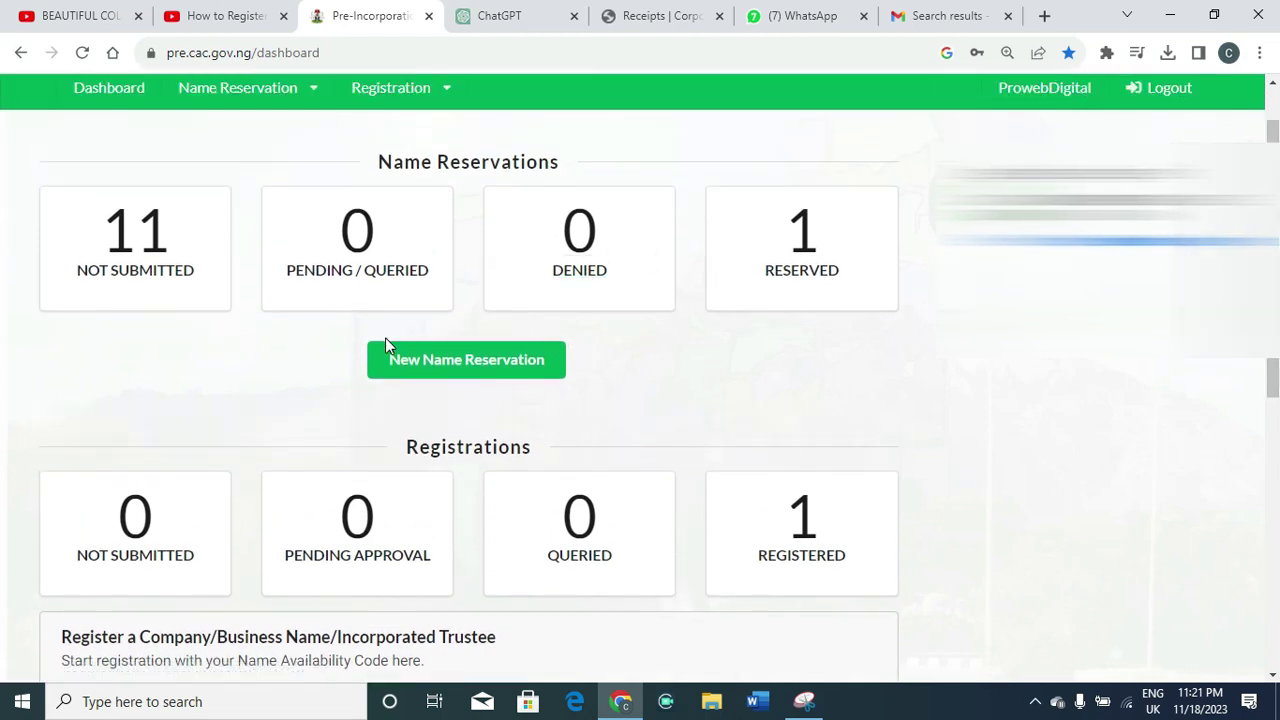
left_click(467, 360)
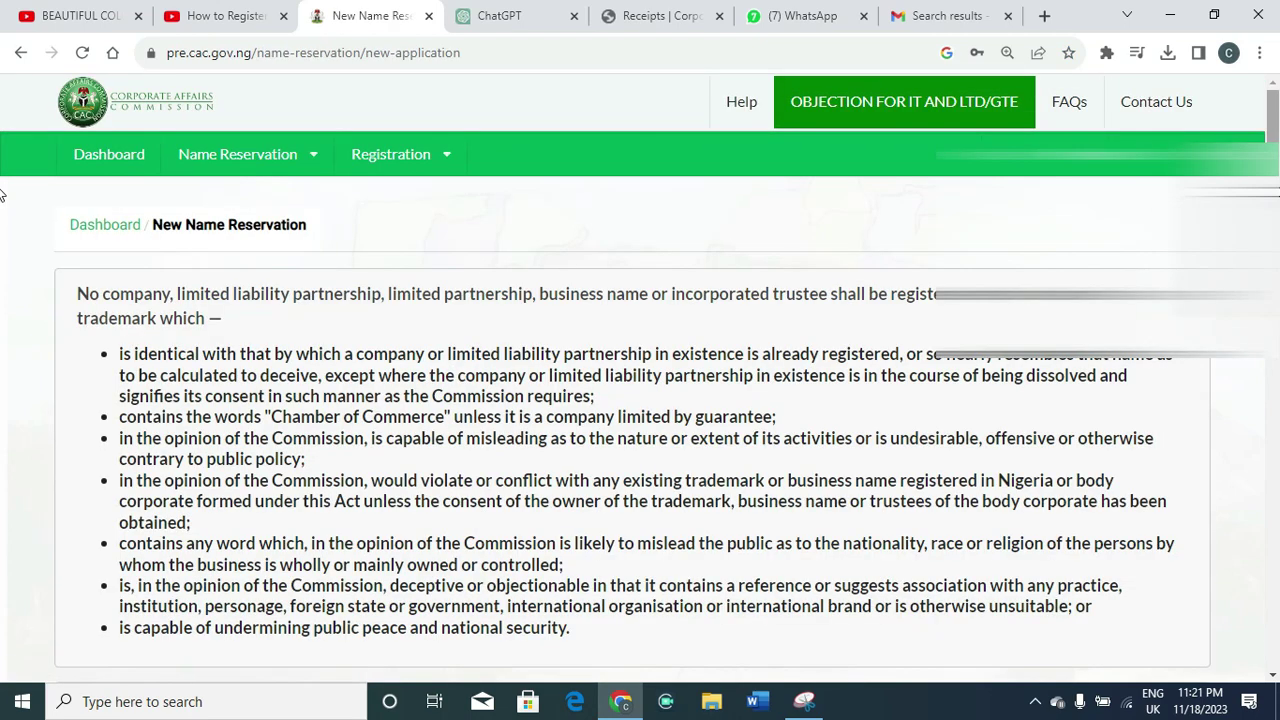
Set Classification and Specific Type both to INCORPORATED TRUSTEE
scroll(3, 334, "down", 4)
scroll(3, 334, "down", 1)
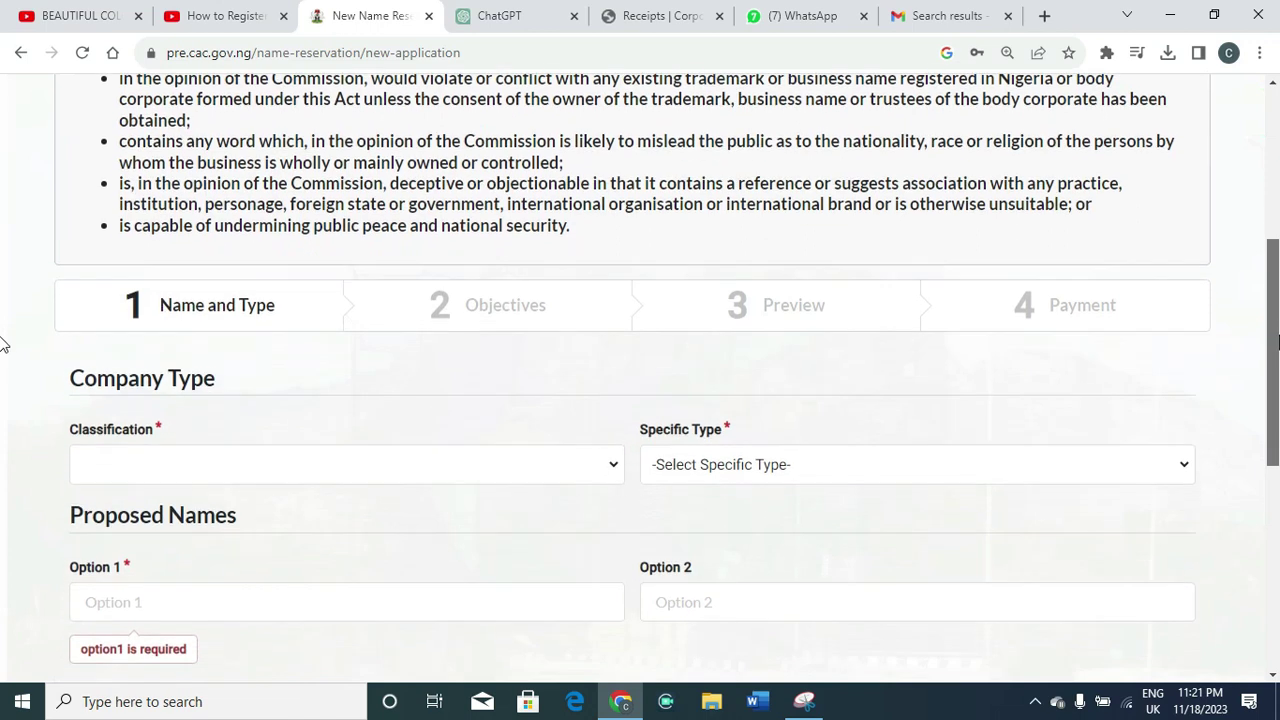
left_click(613, 418)
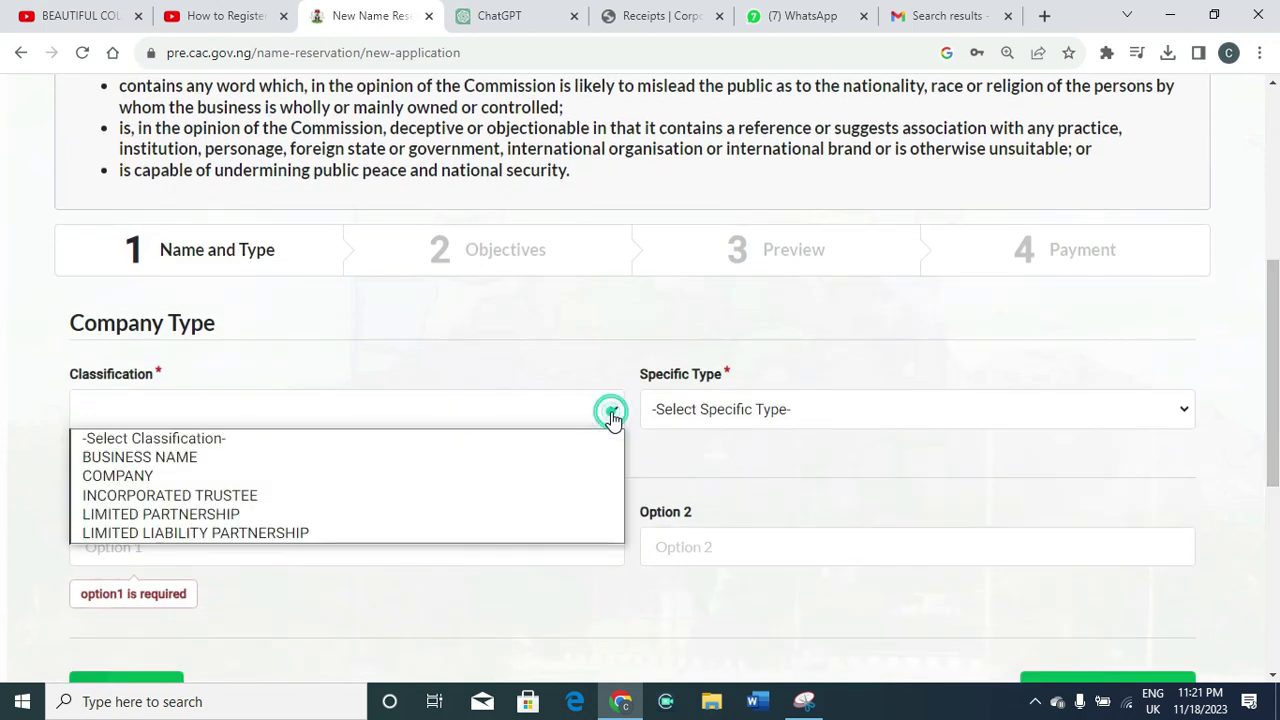
left_click(313, 497)
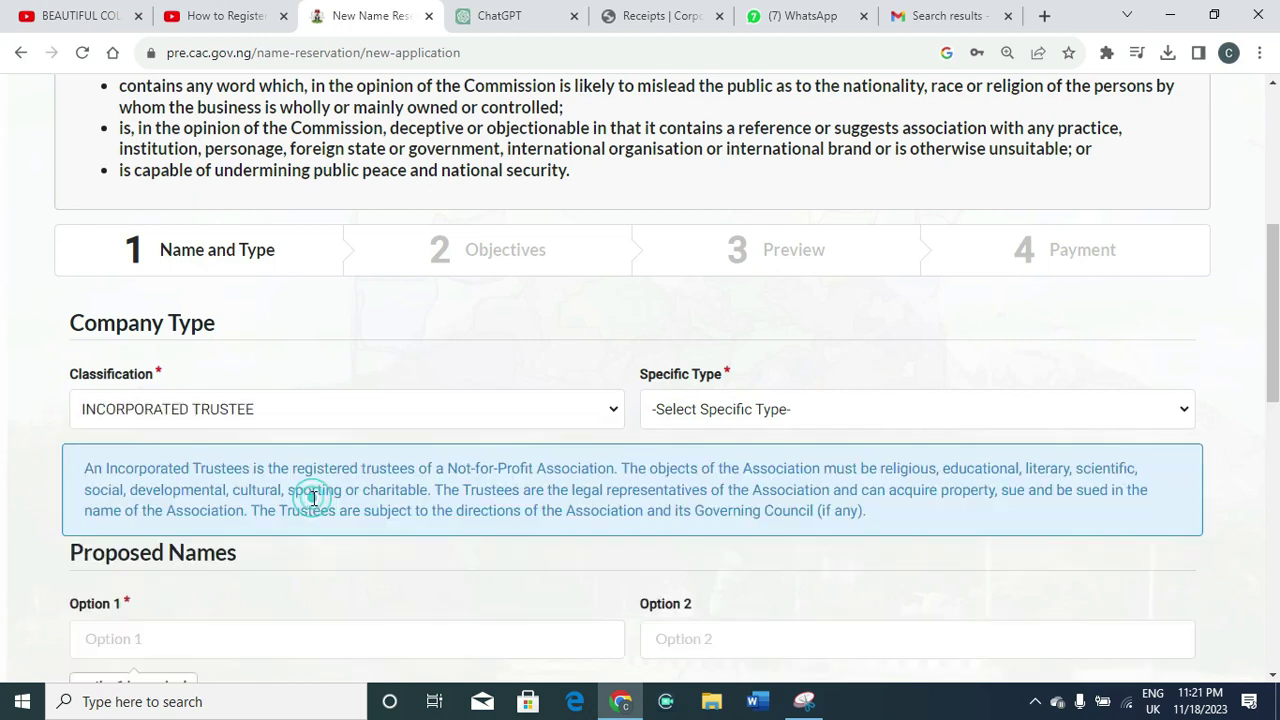
left_click(708, 408)
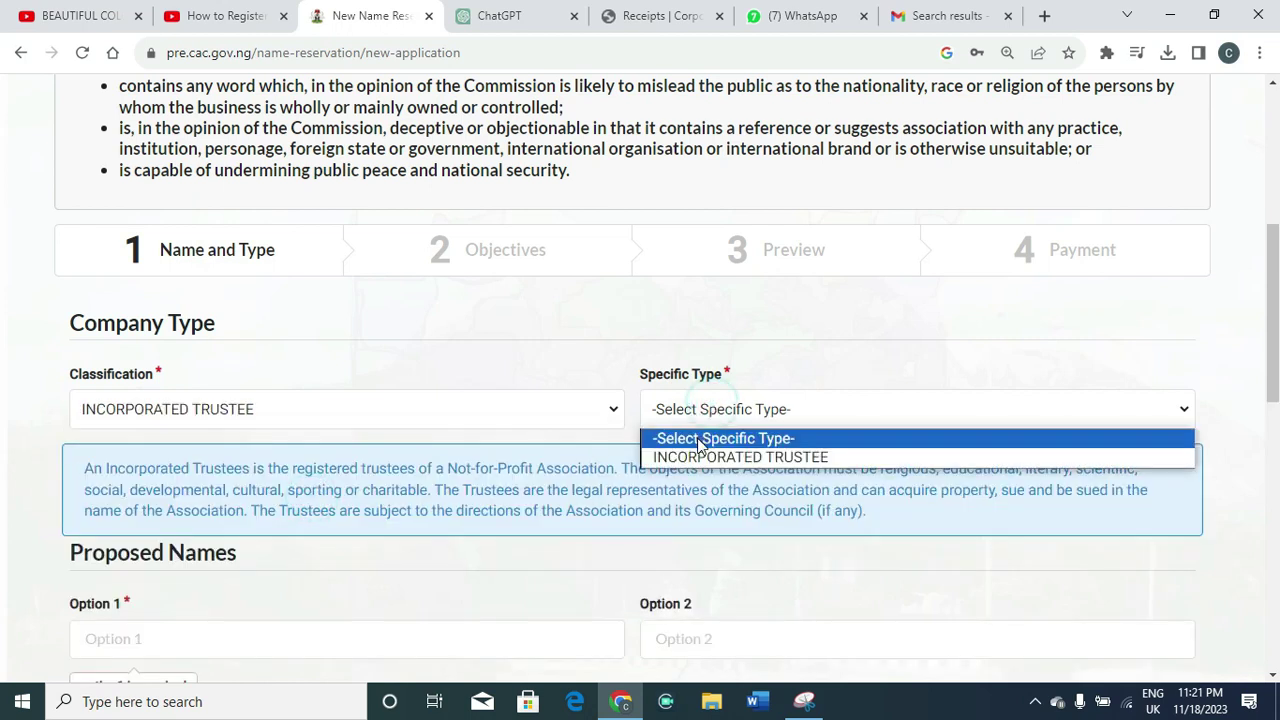
left_click(700, 456)
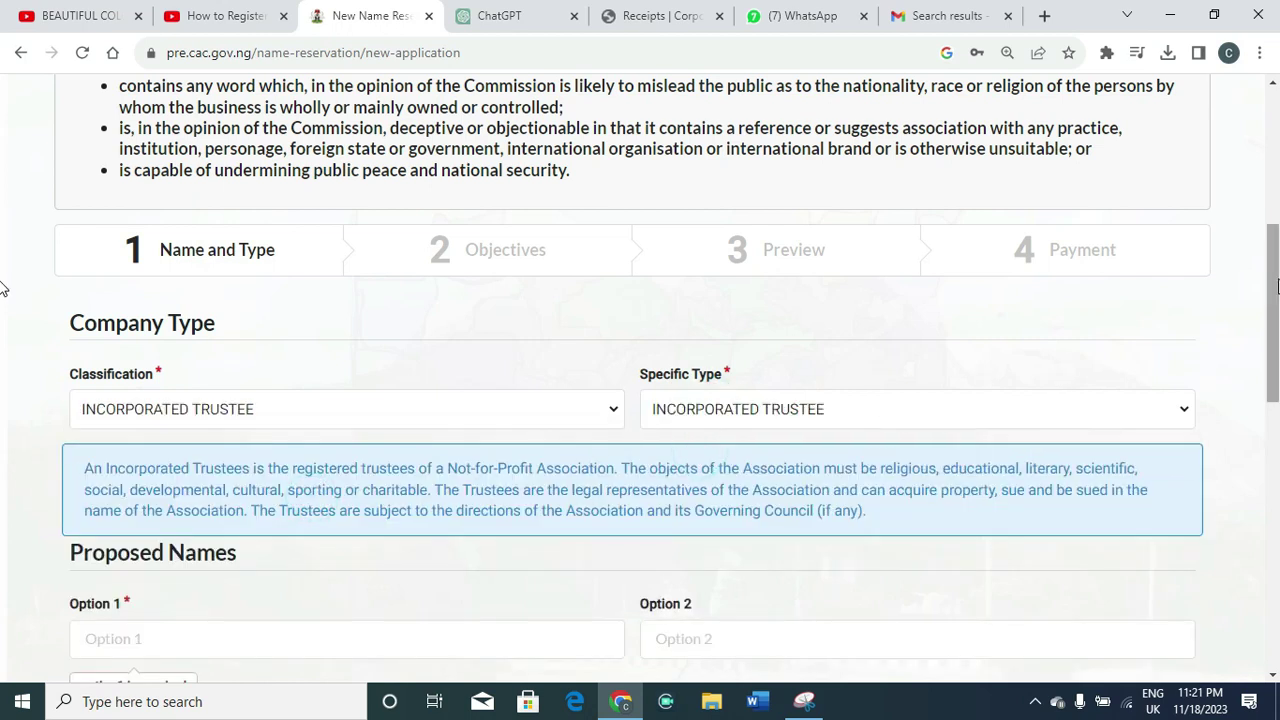
left_click_drag(1277, 280, 1277, 346)
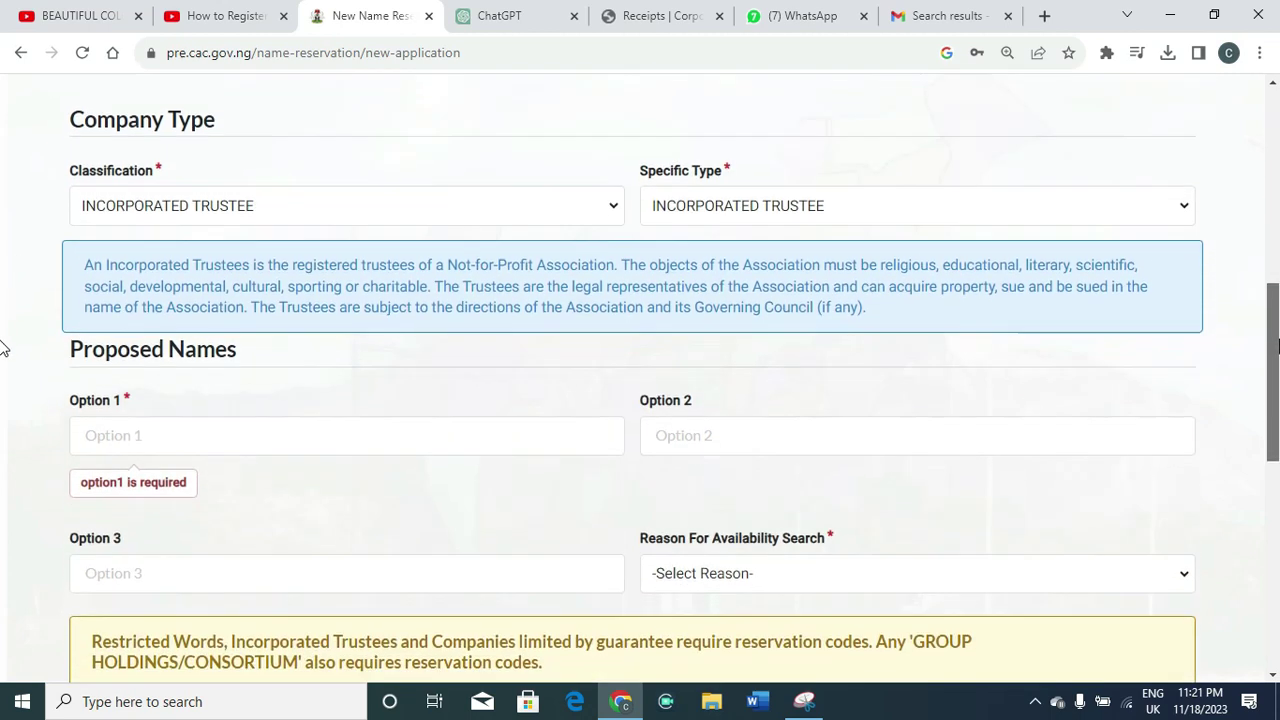
left_click(469, 445)
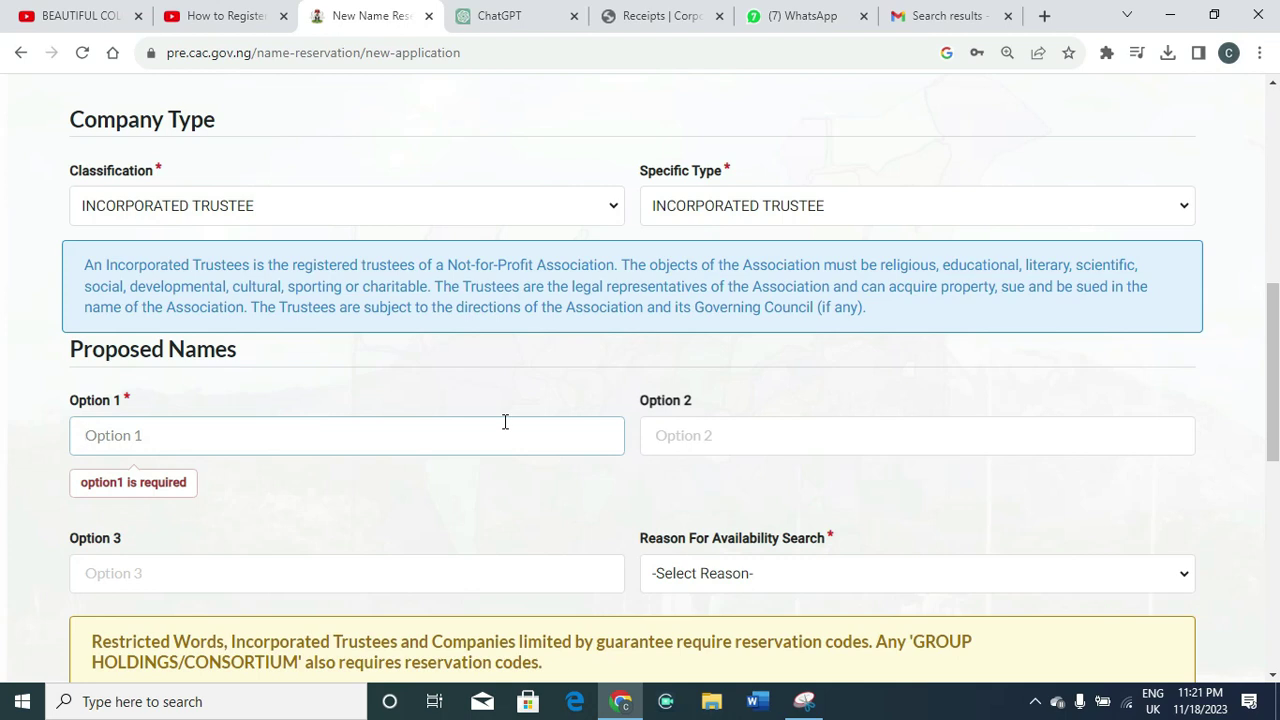
Enter 'save the child foundation' as Option 1 and copy it into Option 2
type("sa")
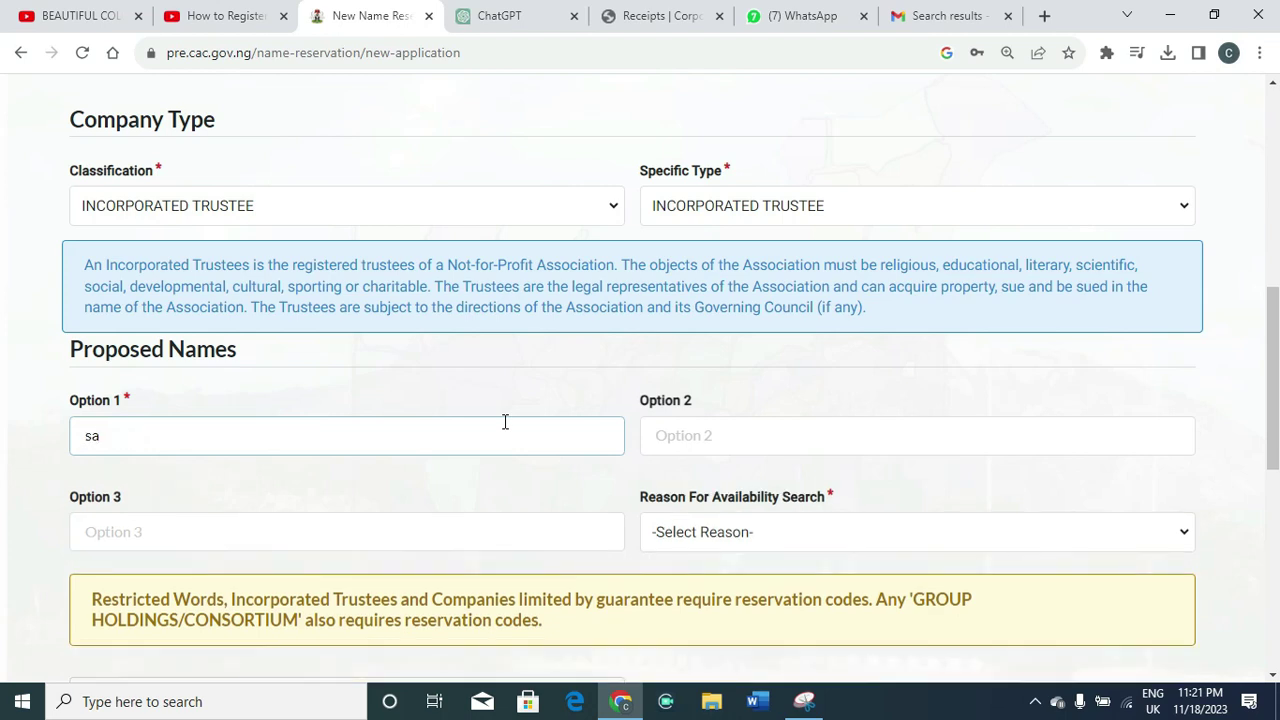
type("ve the child founda")
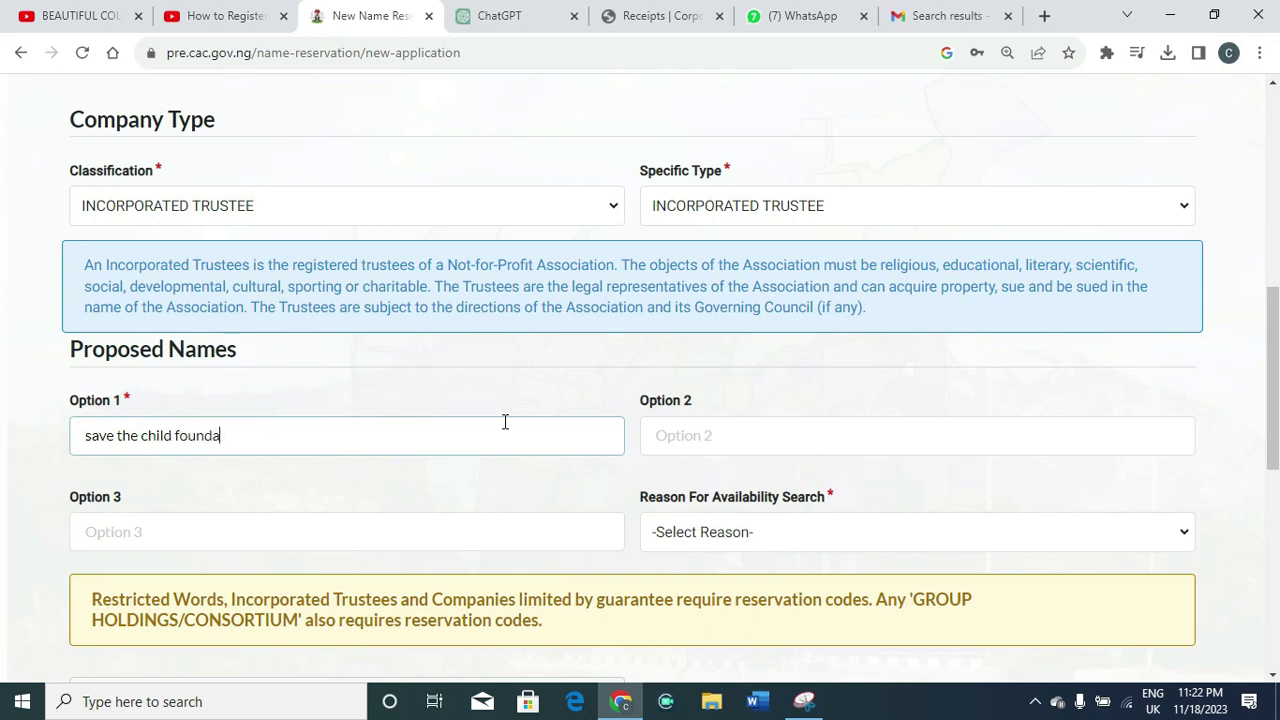
type("tio")
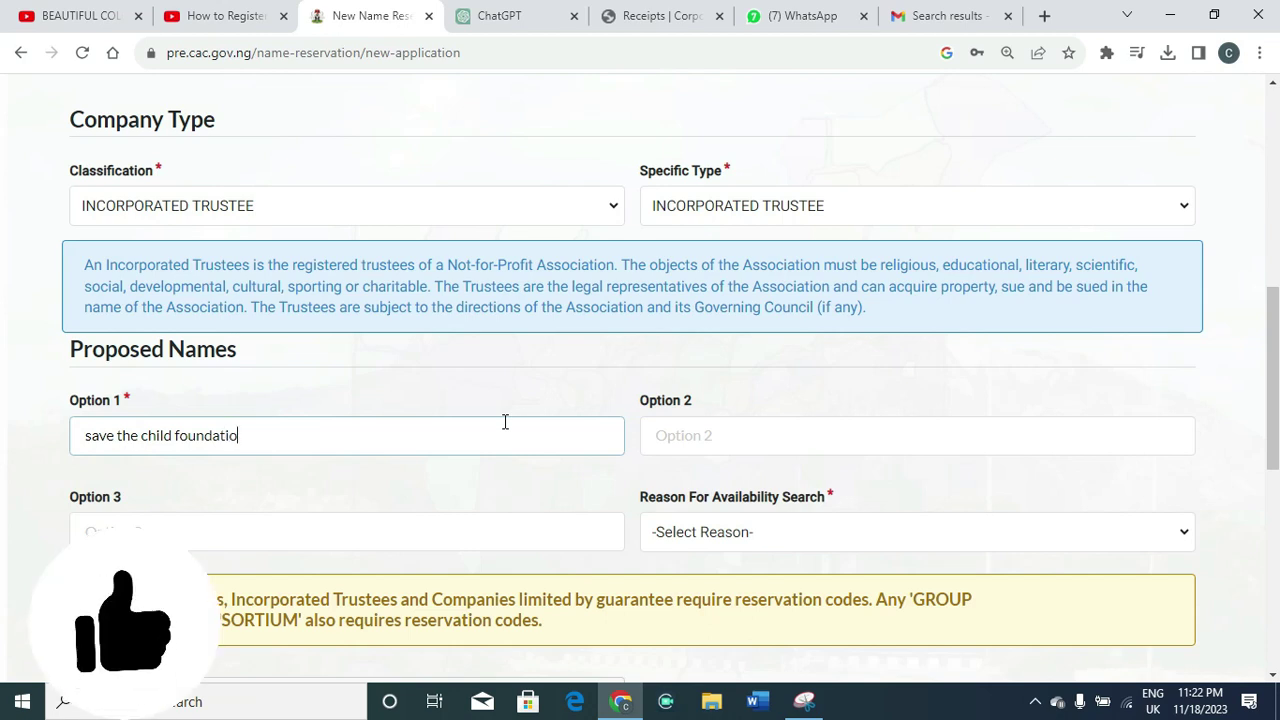
type("n")
left_click(757, 446)
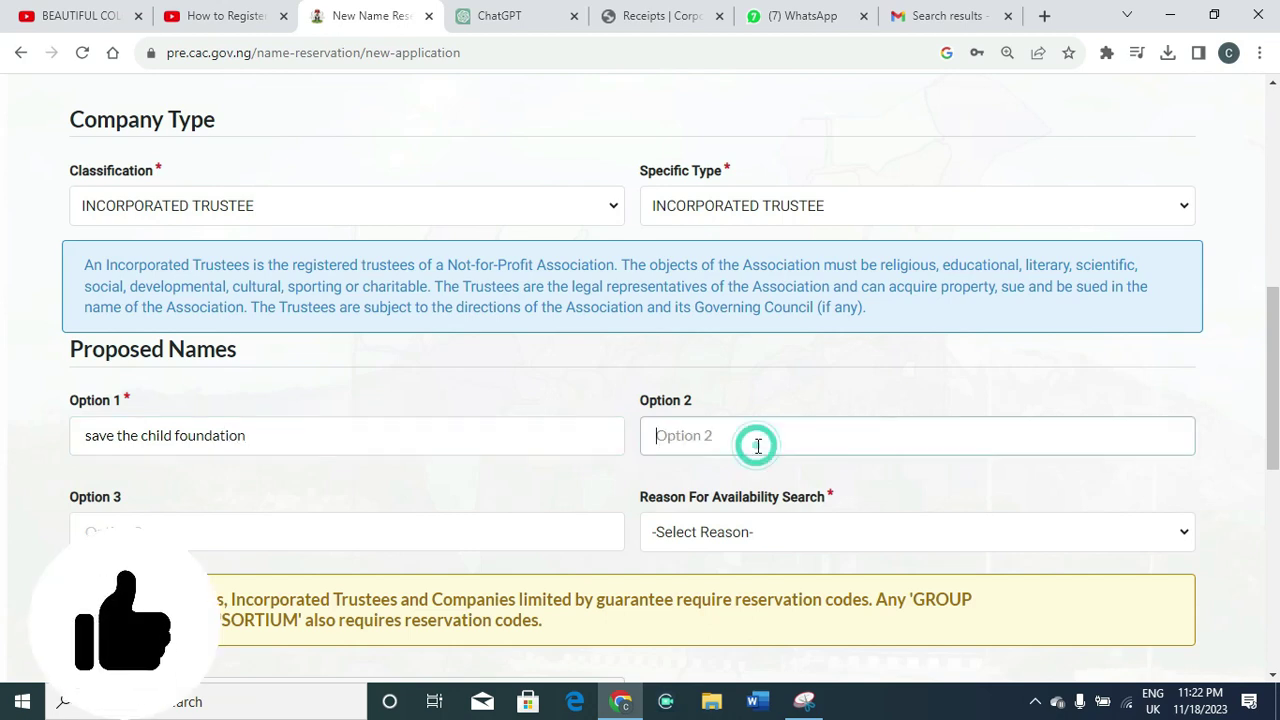
type("c")
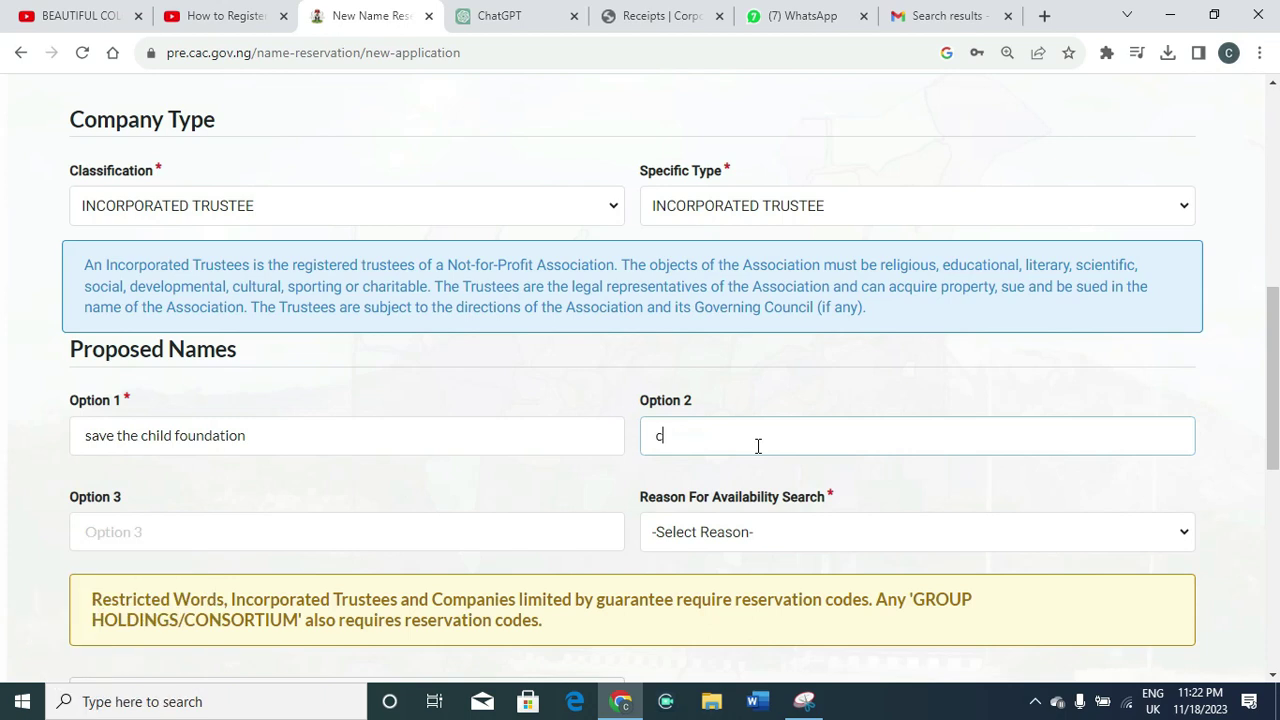
key("BackSpace")
left_click(275, 447)
key("ctrl+a")
key("ctrl+c")
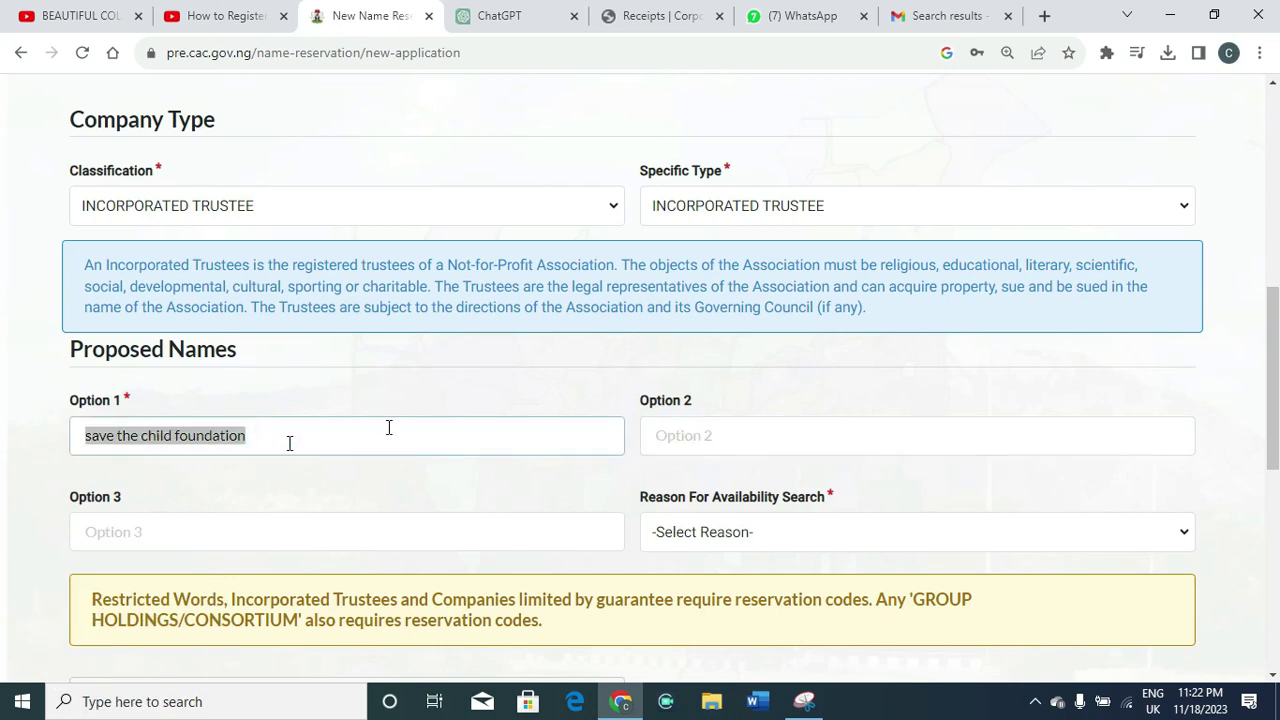
left_click(643, 441)
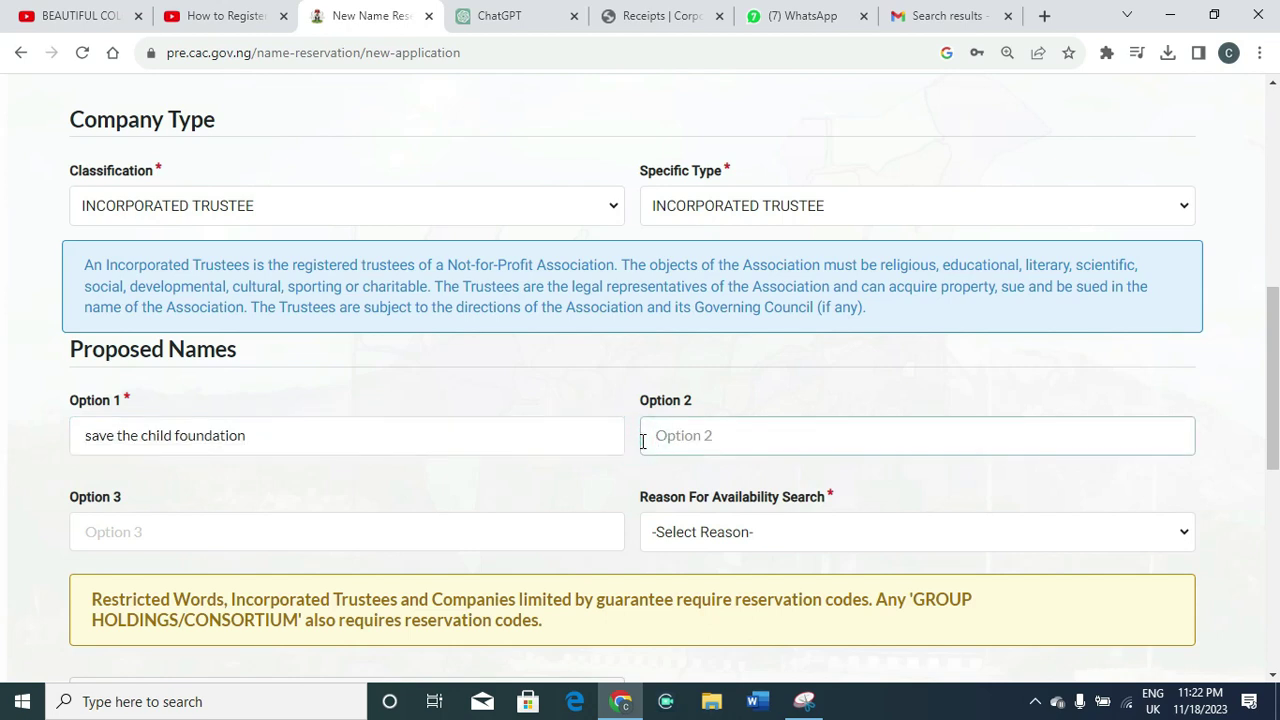
key("ctrl+v")
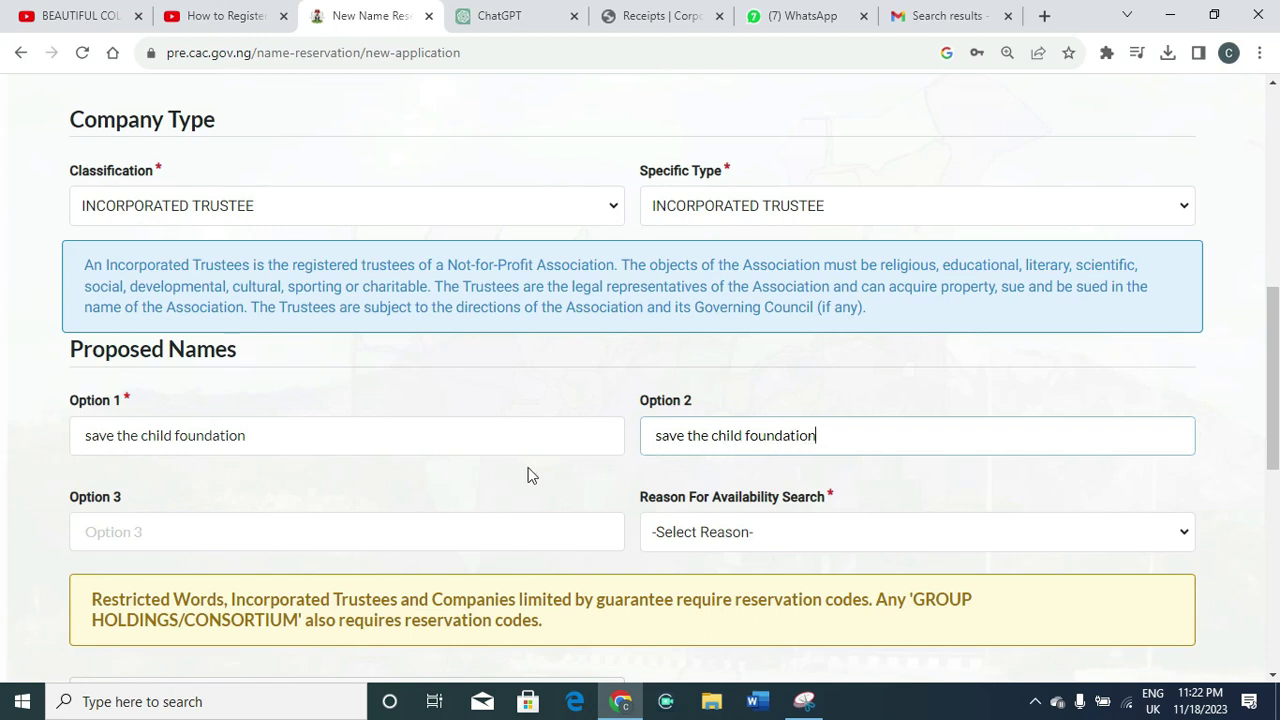
Make Option 3 read 'Chris foundation' by pasting and editing the name
left_click(264, 535)
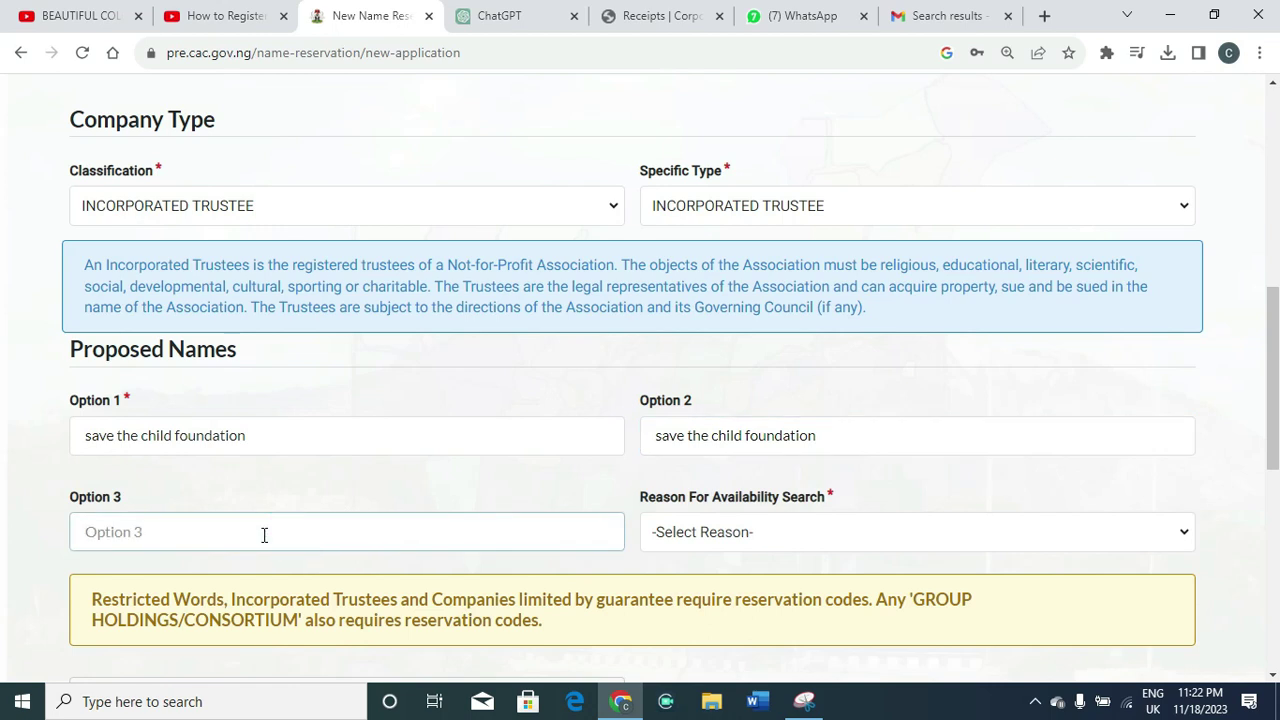
key("ctrl+v")
left_click(83, 538)
key("ctrl+shift+Right")
key("ctrl+shift+Right")
key("ctrl+shift+Right")
type("Chris")
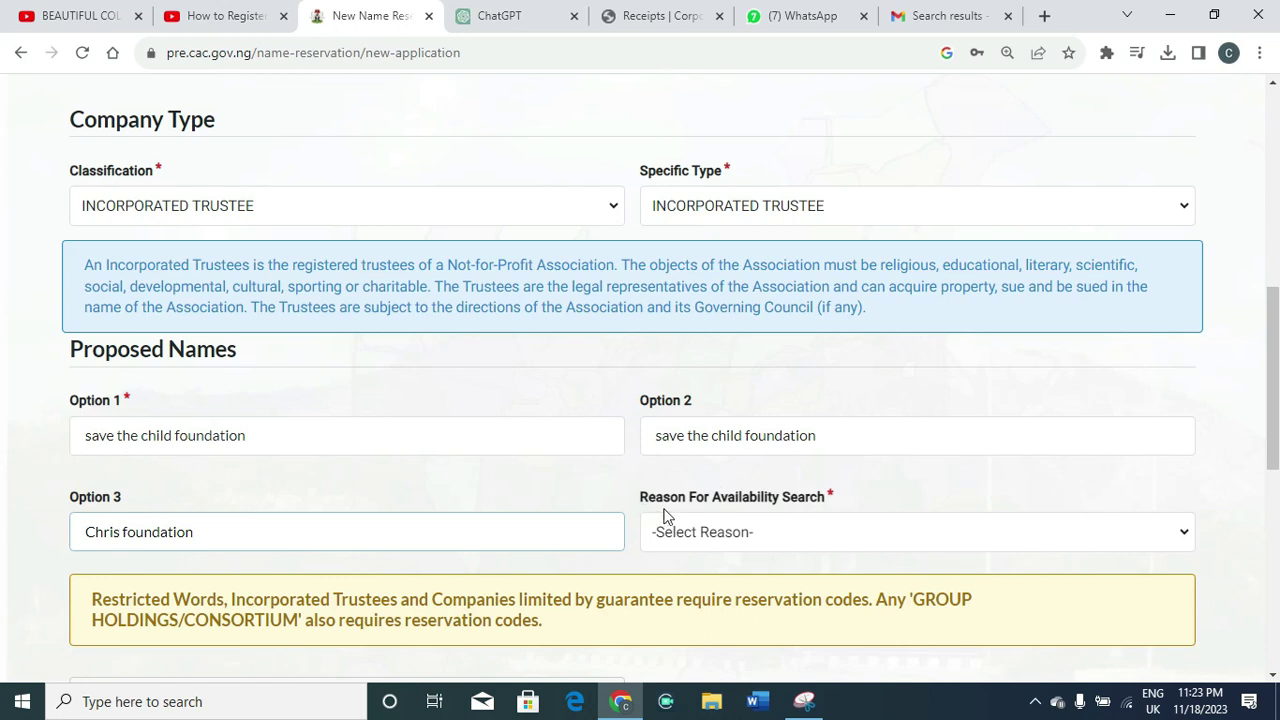
Choose NEW INCORPORATION / REGISTRATION as the reason for the search
left_click(724, 544)
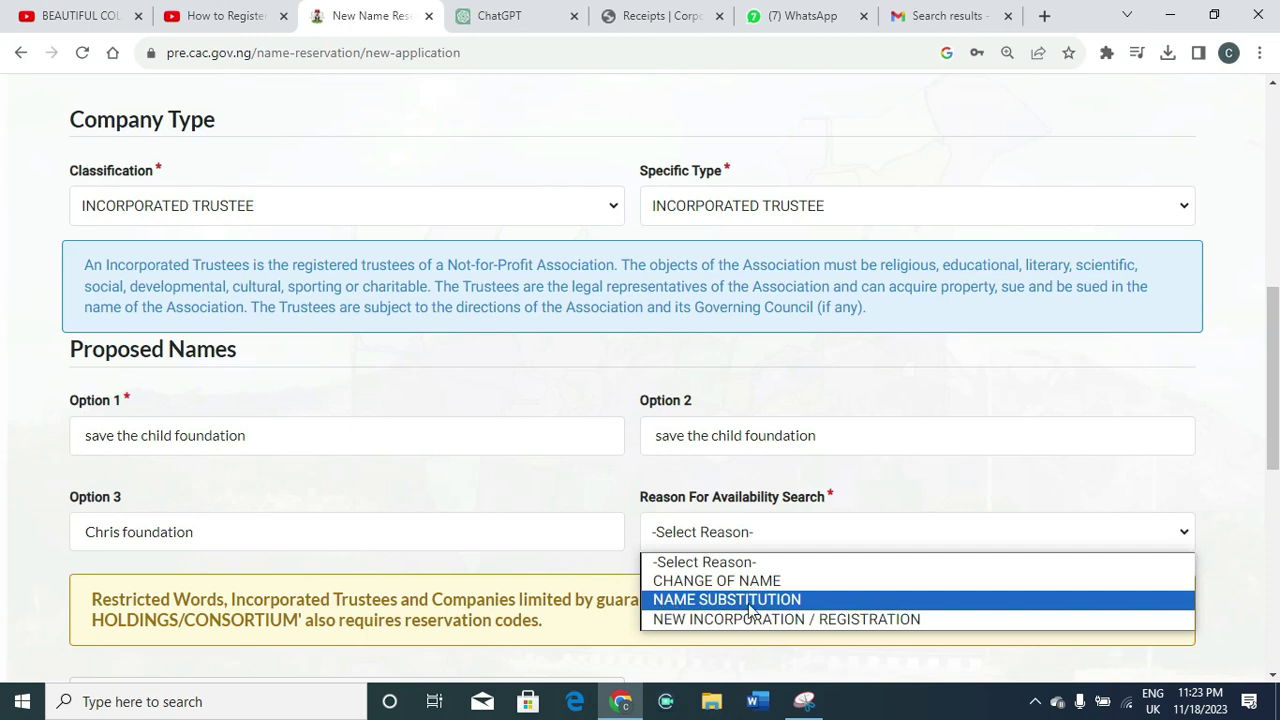
left_click(699, 617)
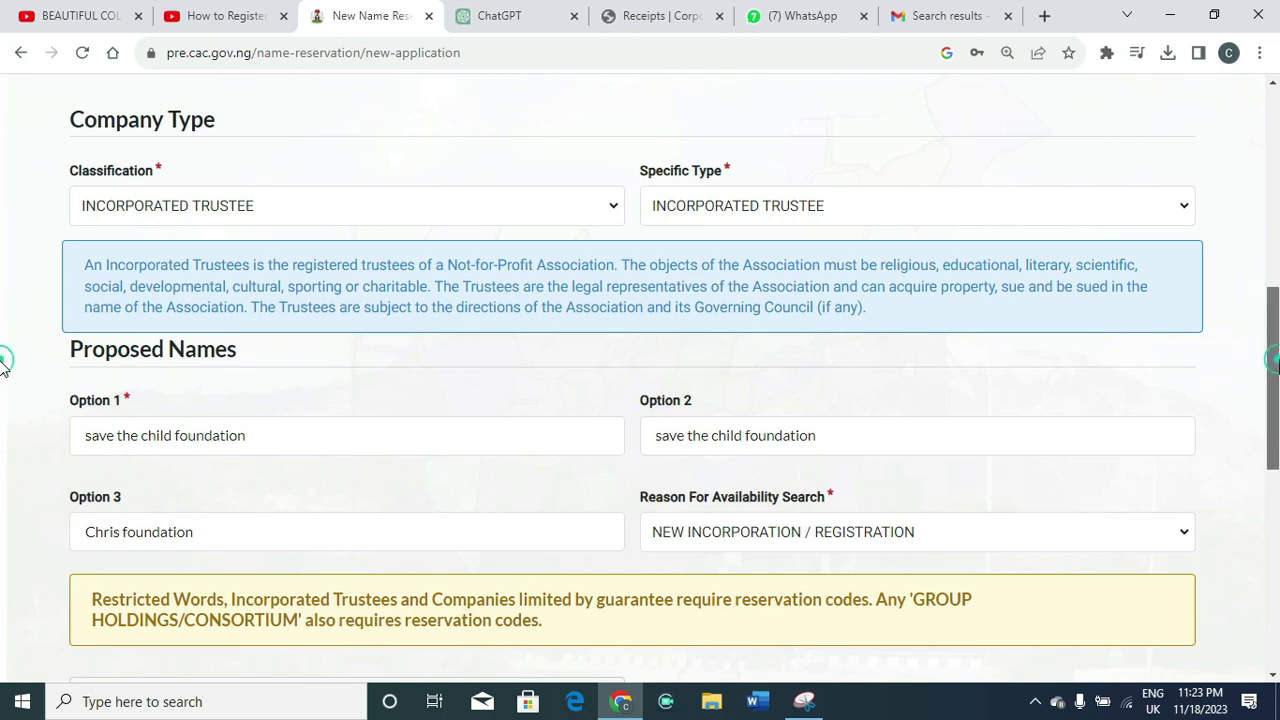
scroll(1276, 383, "down", 1)
Apply for a reservation code for the three proposed foundation names
scroll(1276, 370, "up", 2)
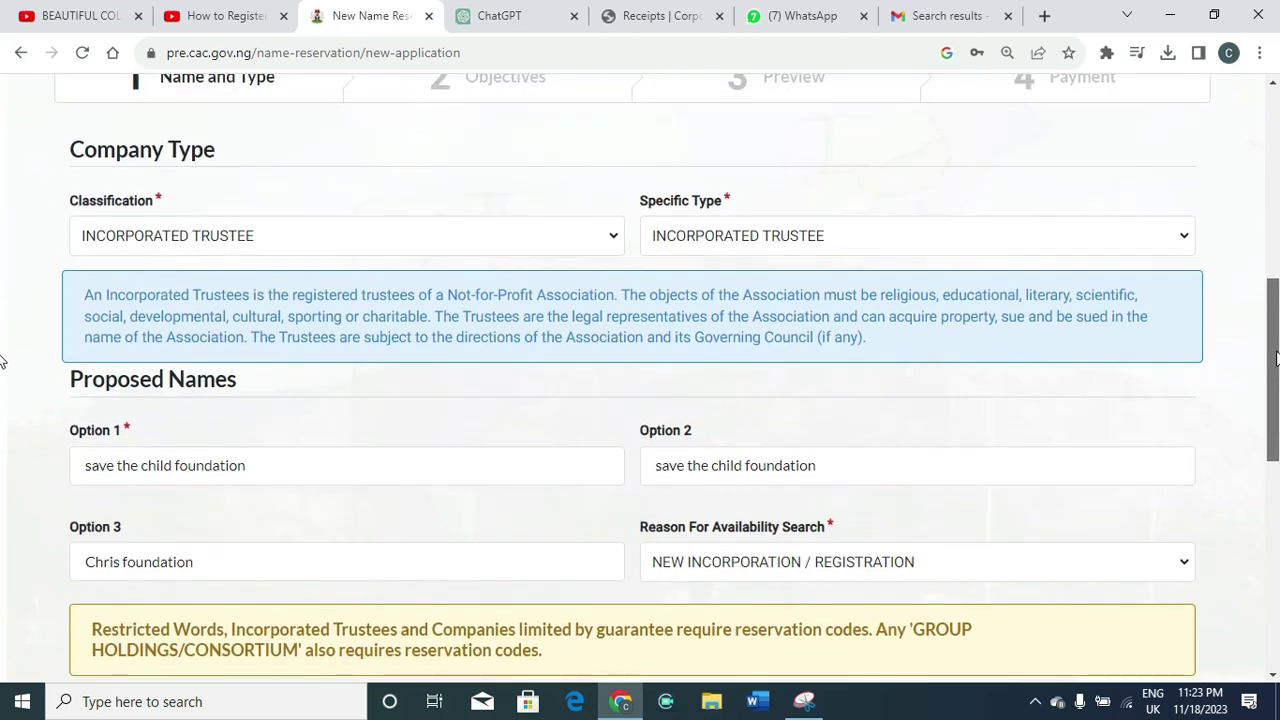
left_click_drag(1276, 358, 1276, 347)
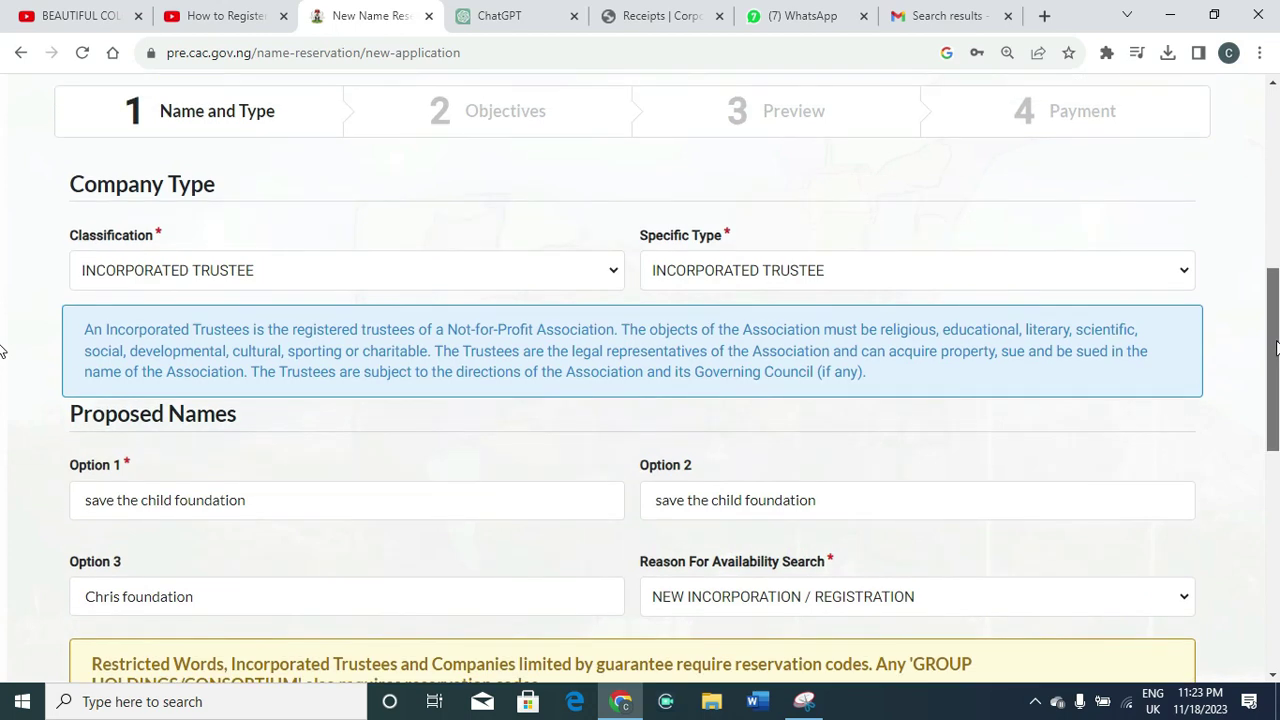
left_click_drag(1275, 347, 1276, 436)
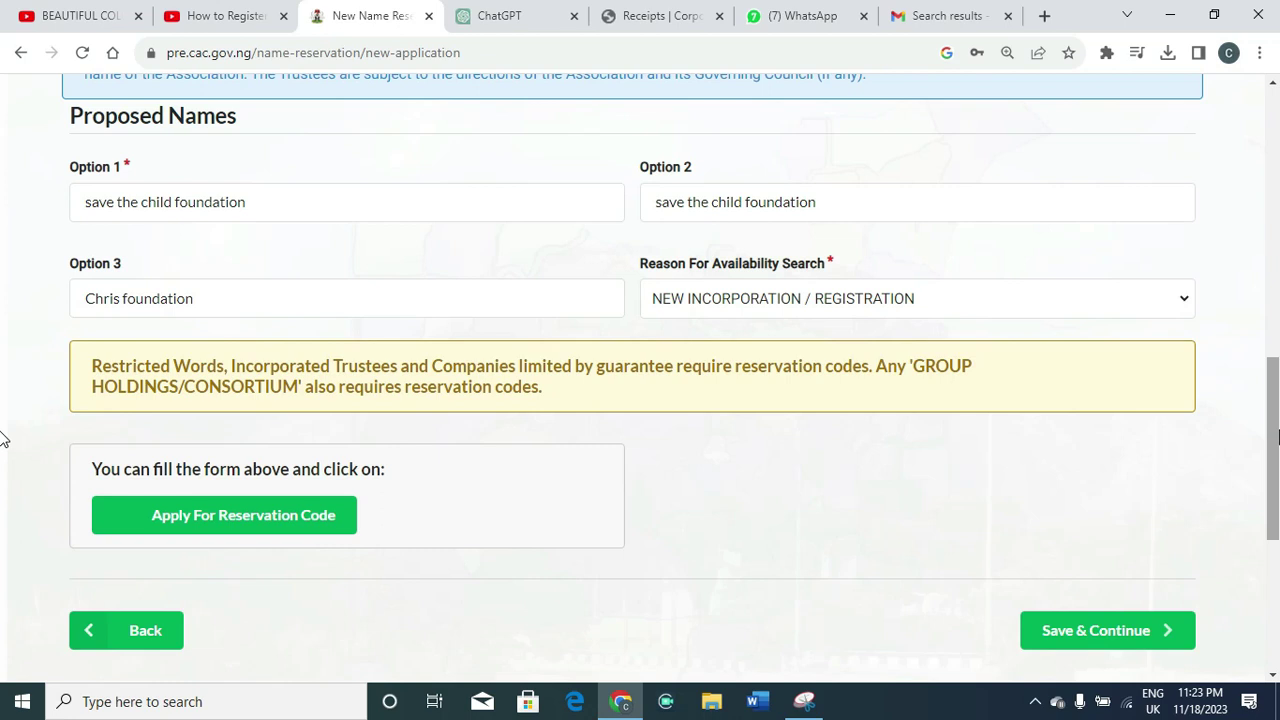
key("Return")
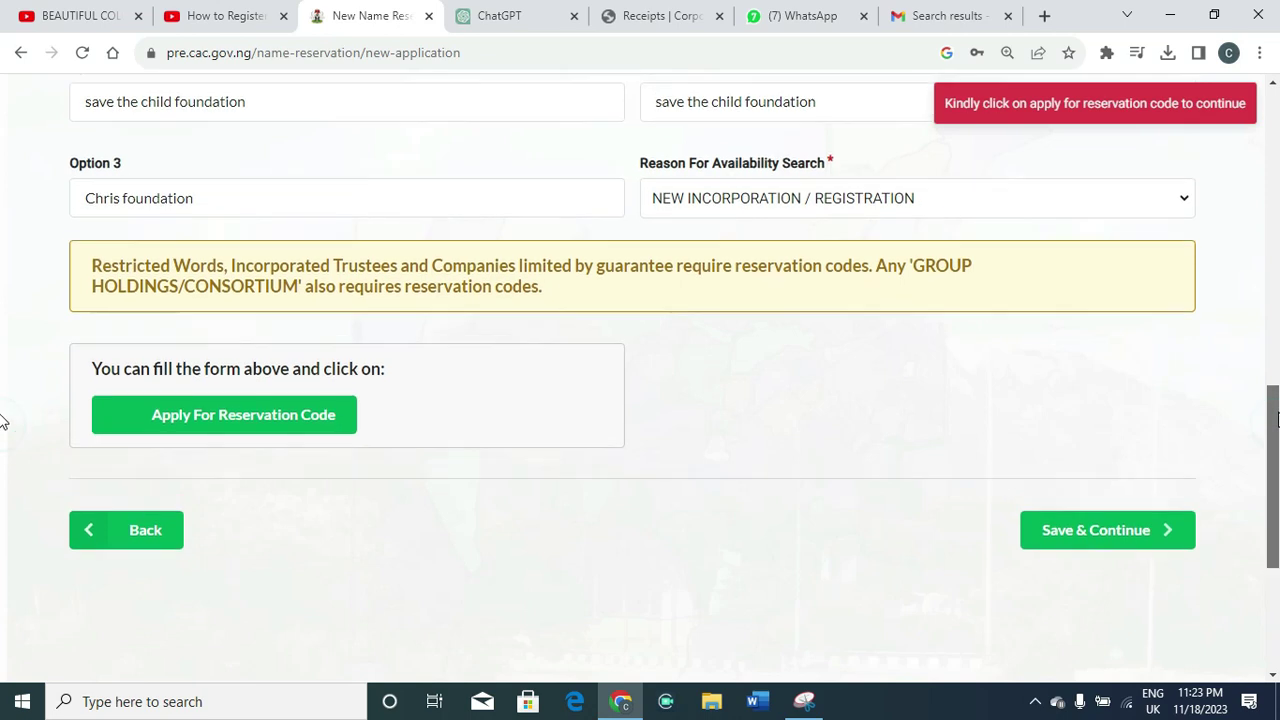
scroll(1275, 408, "up", 1)
scroll(1250, 410, "down", 2)
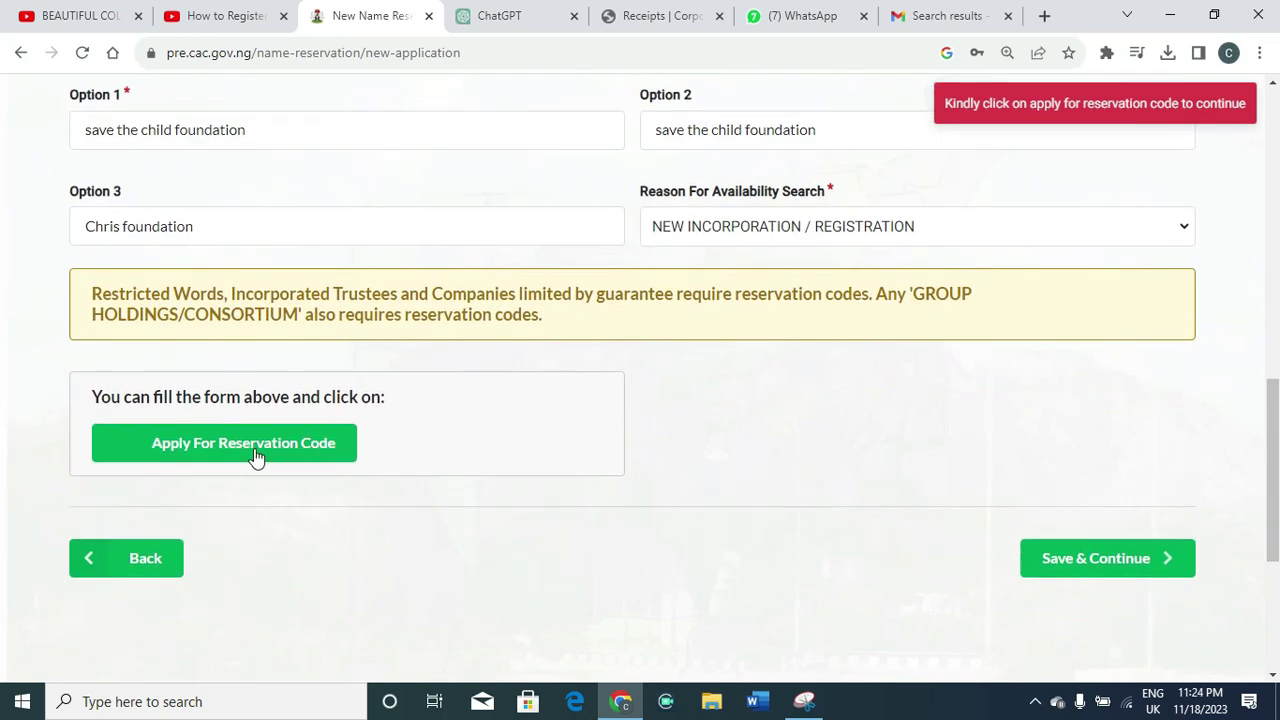
left_click(257, 455)
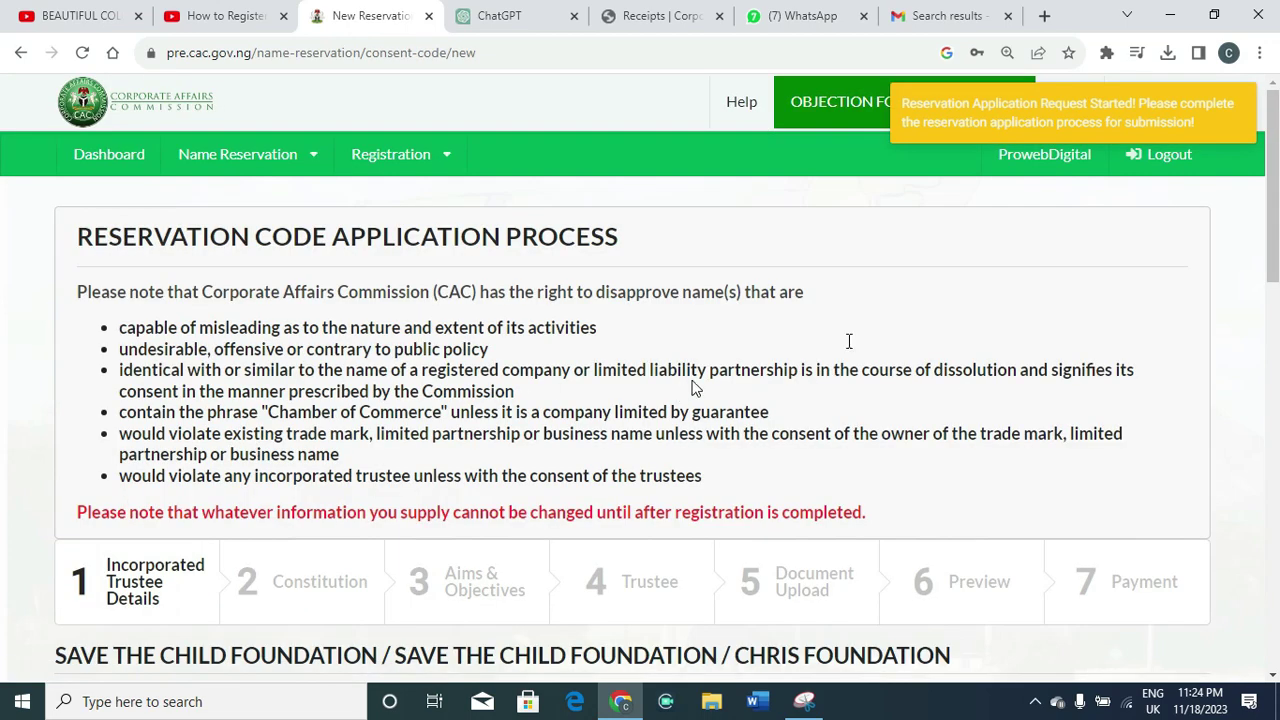
Set Classification 1 and 2 to FOUNDATION BASED ASSOCIATION, with description 'Charity Organization'
left_click_drag(1275, 193, 1278, 297)
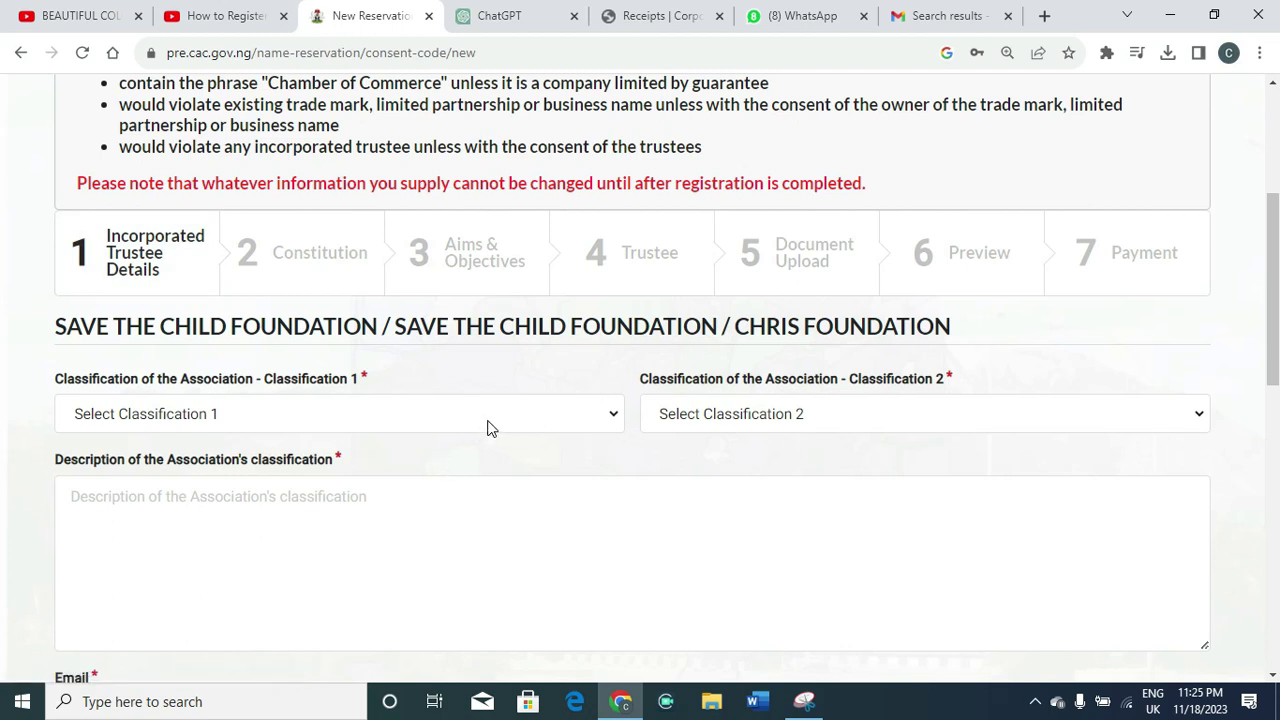
left_click(416, 414)
scroll(366, 360, "down", 1)
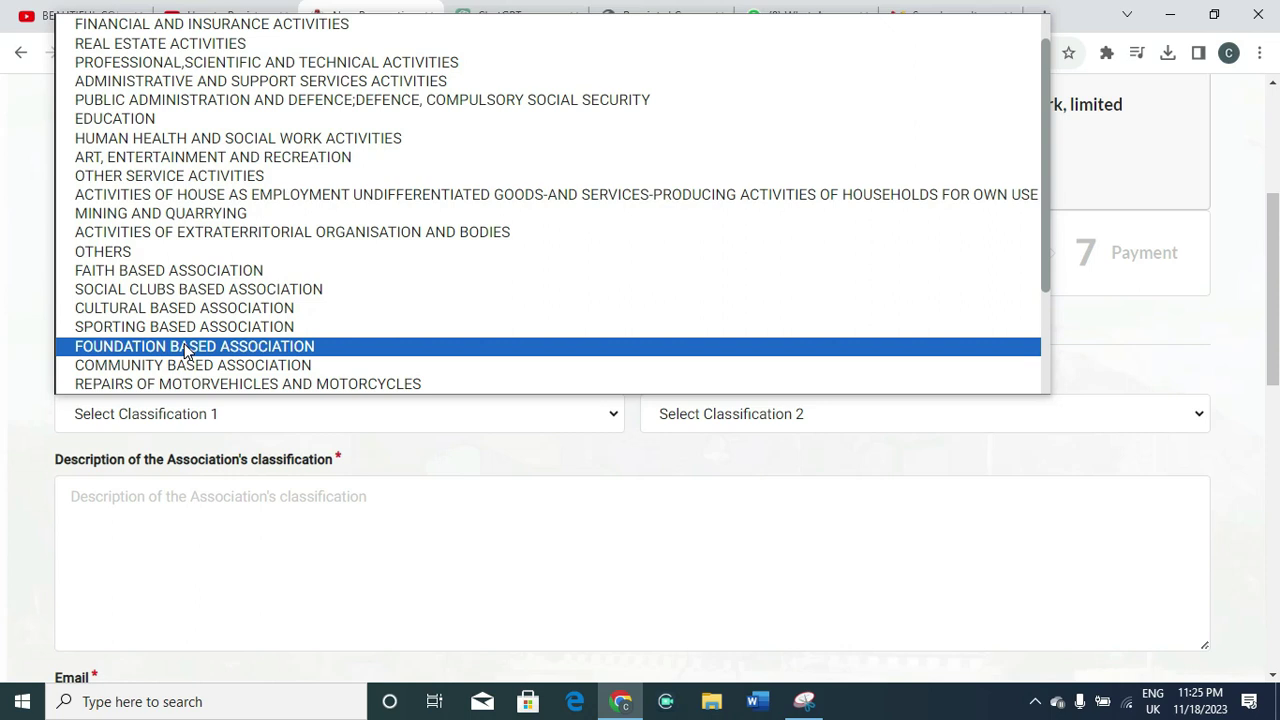
left_click(186, 352)
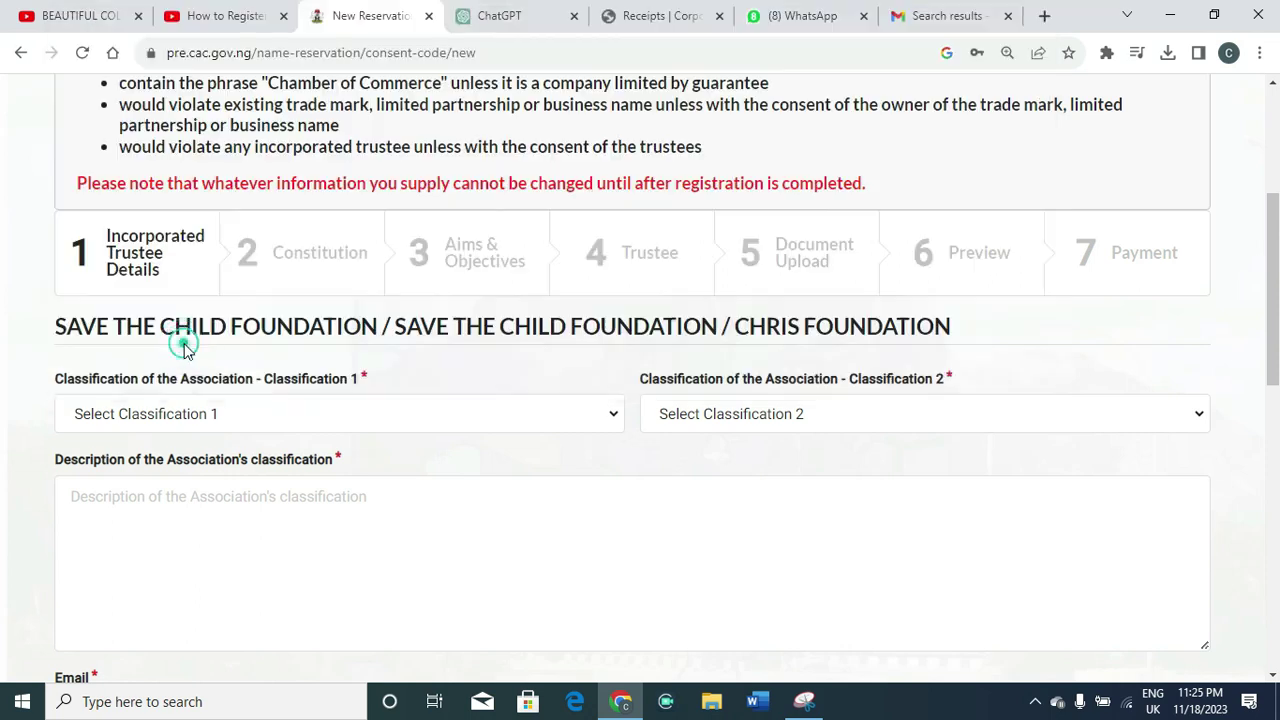
left_click(741, 421)
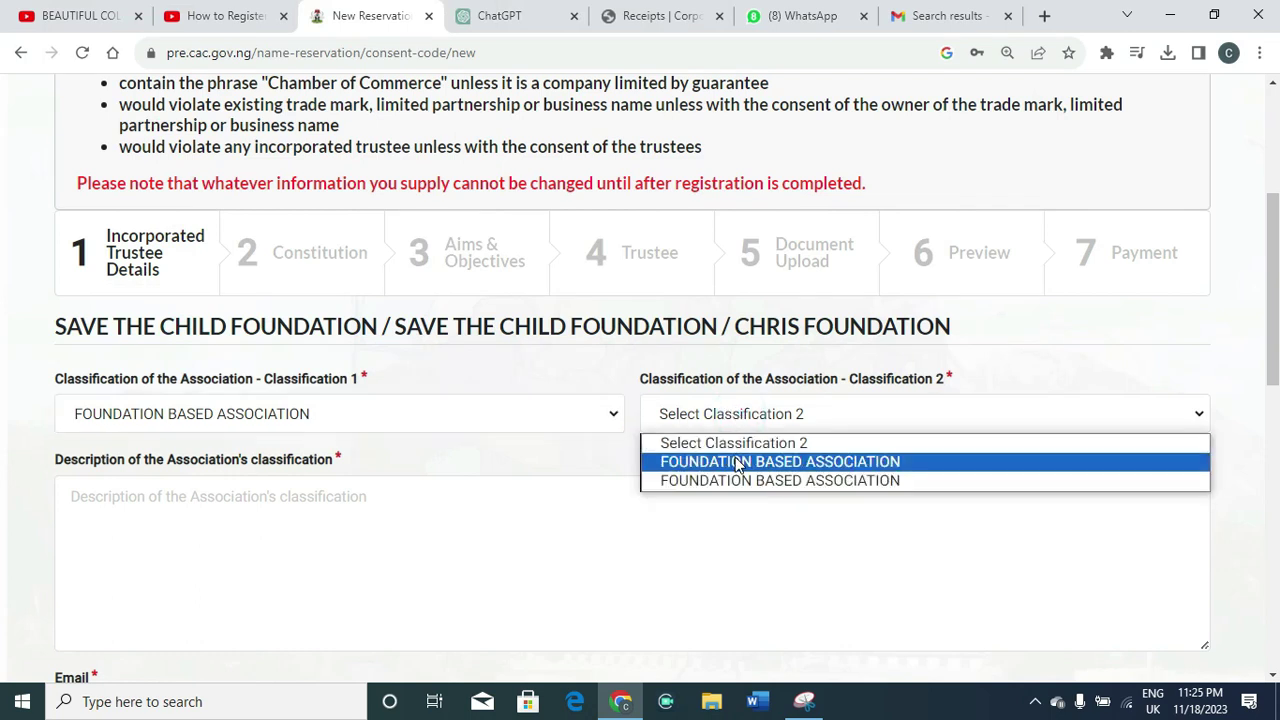
left_click(735, 460)
scroll(500, 420, "down", 1)
left_click(270, 386)
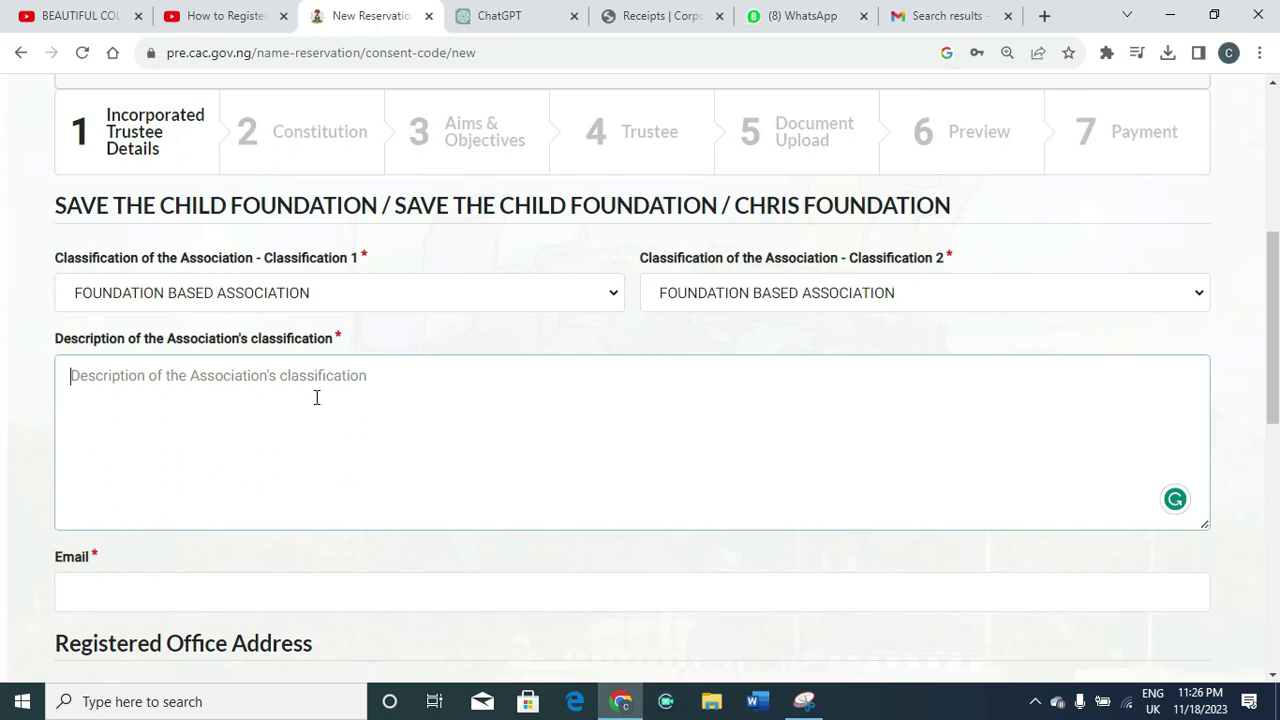
type("Cha")
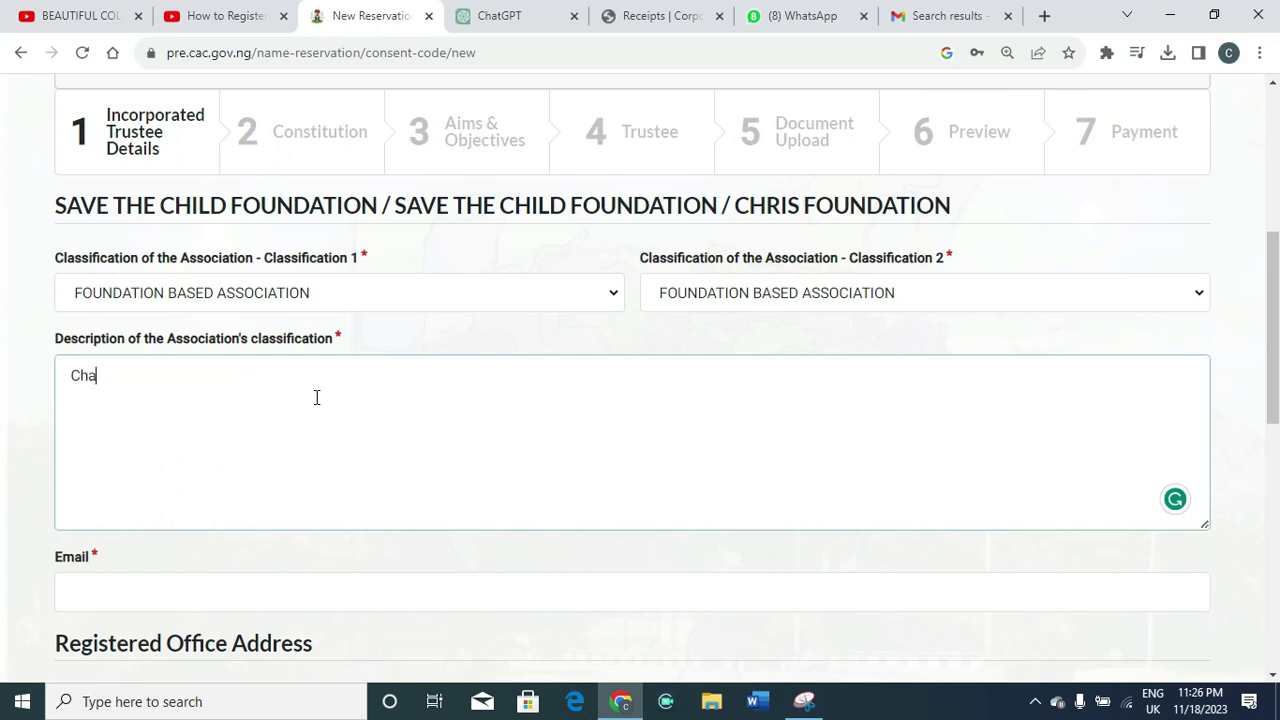
type("rity Organiza")
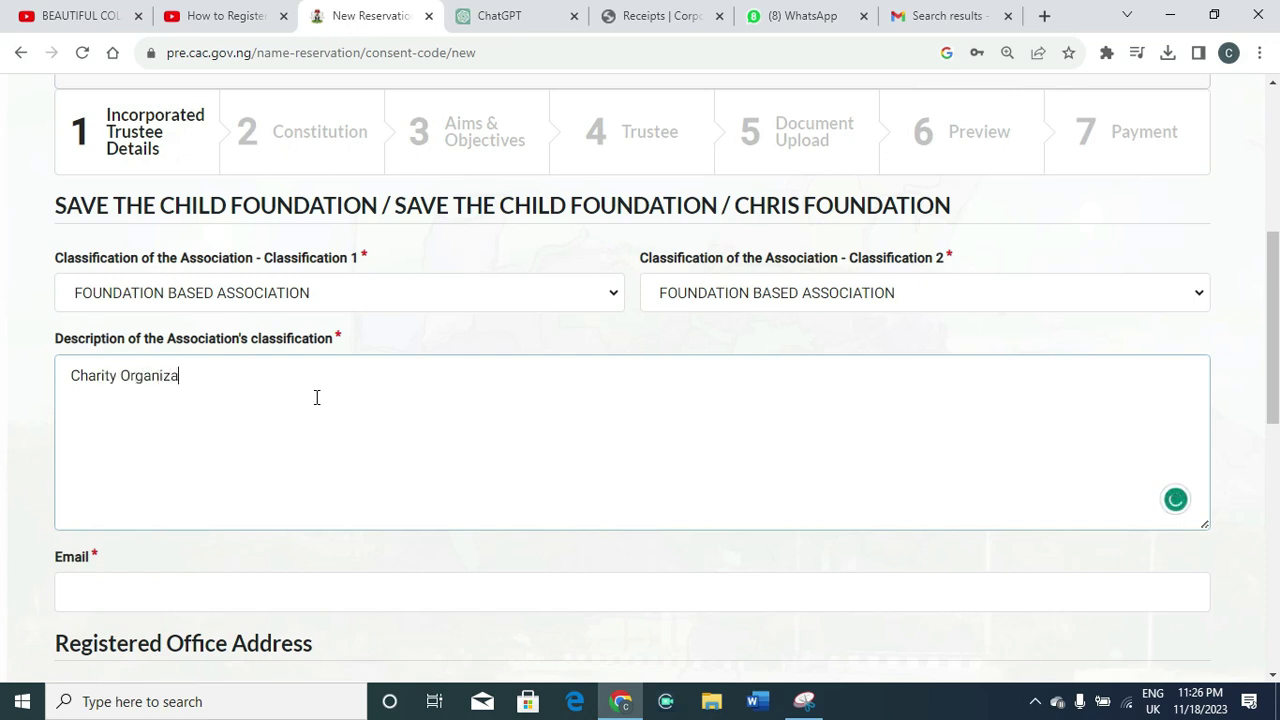
type("tion")
scroll(1269, 260, "down", 1)
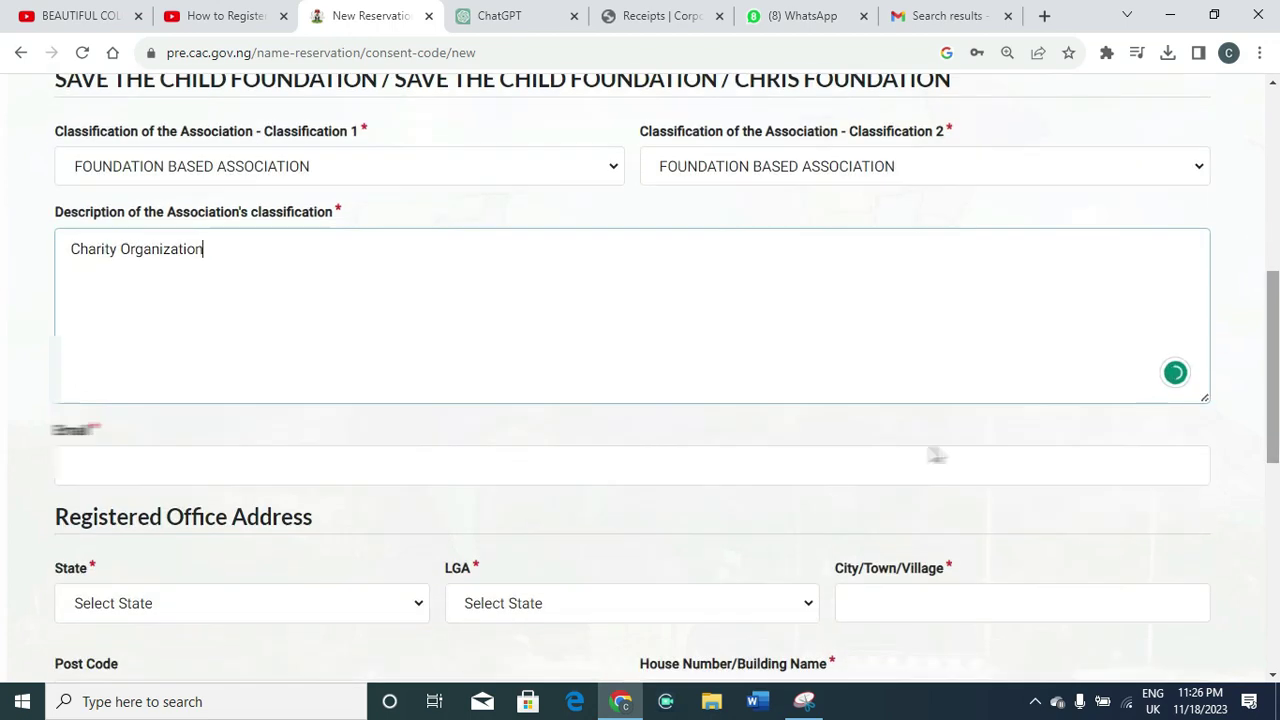
Enter the association's contact e-mail address
left_click(773, 484)
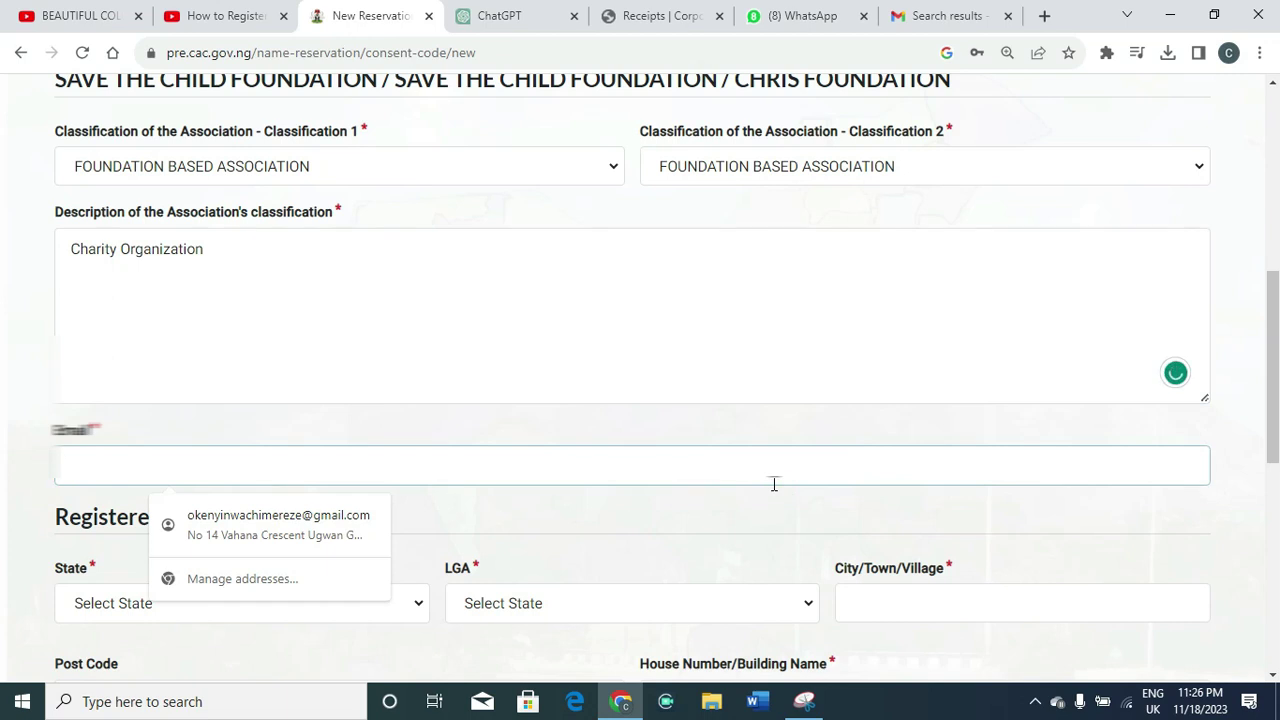
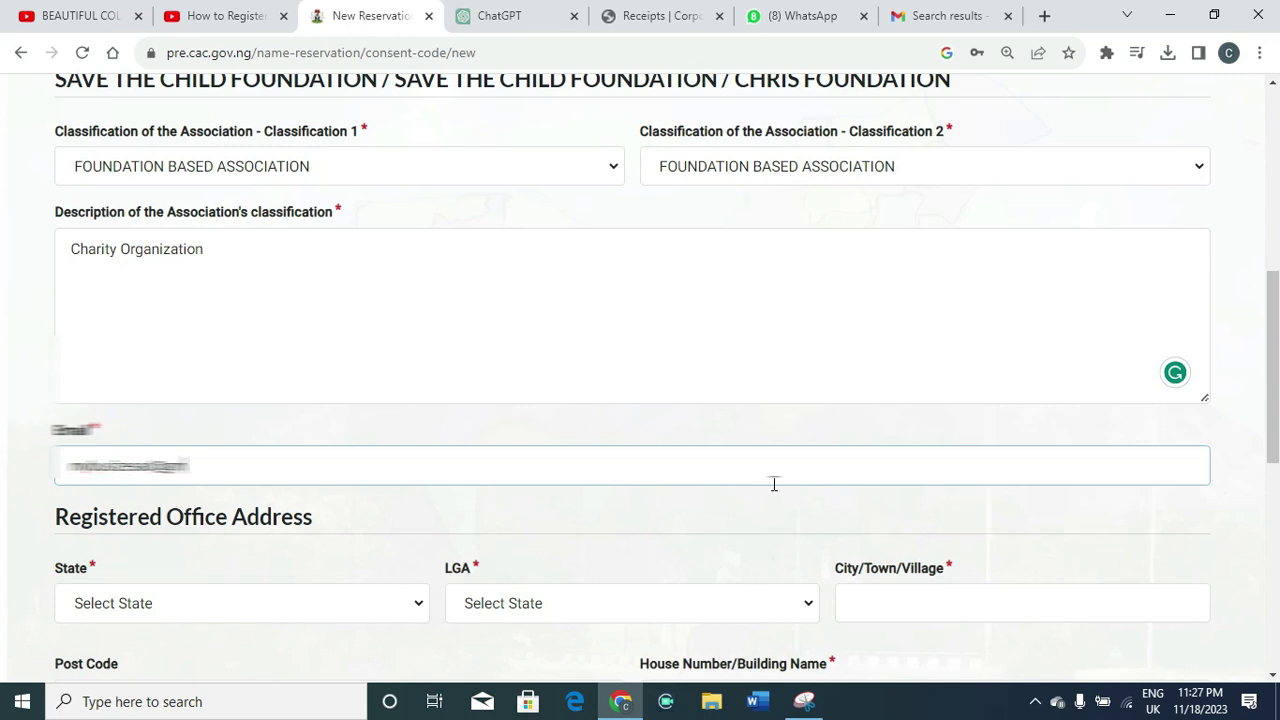
left_click_drag(1276, 325, 1276, 380)
scroll(3, 390, "down", 1)
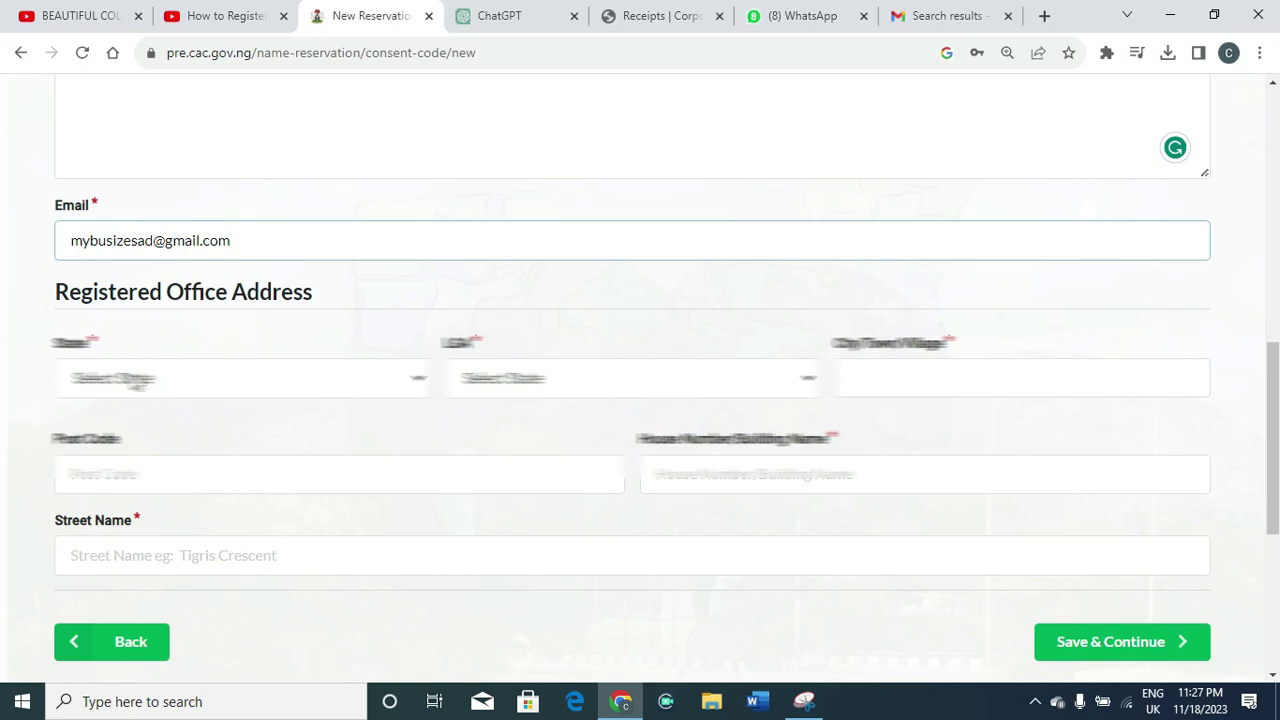
Set the office address to KADUNA, KADUNA-NORTH, house number 'No 1', and save
left_click(132, 378)
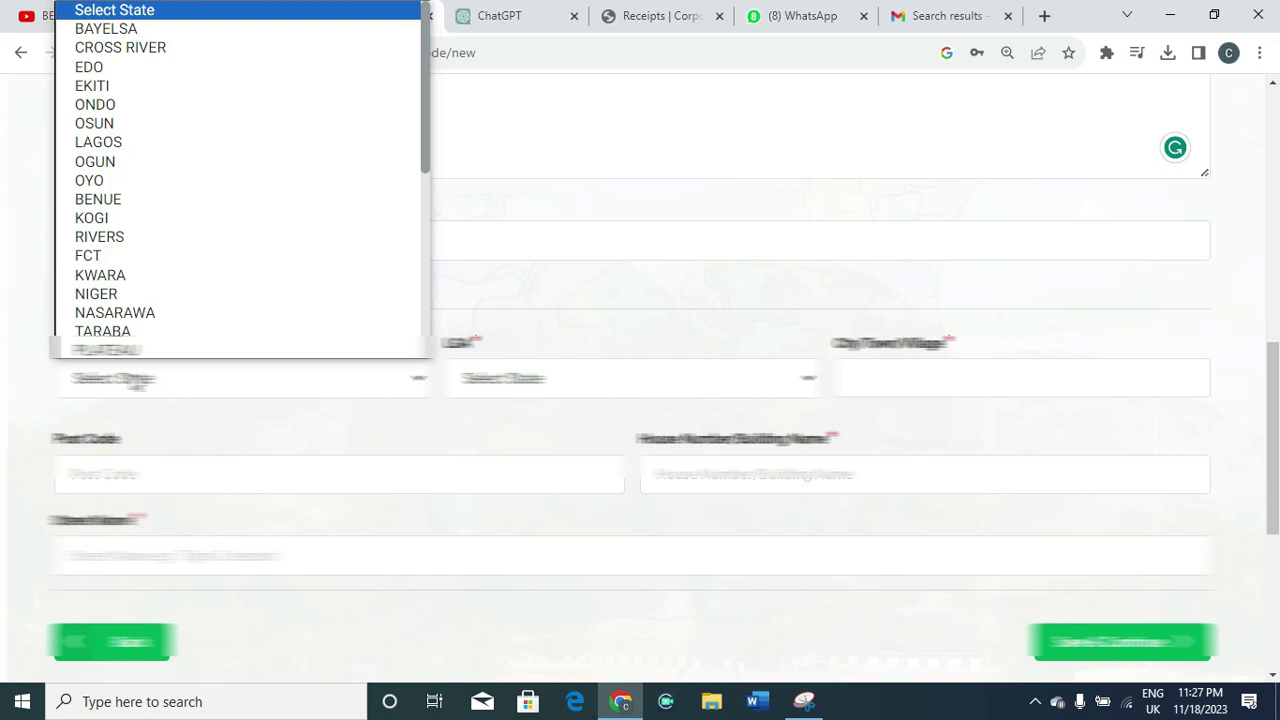
left_click(120, 312)
left_click(986, 378)
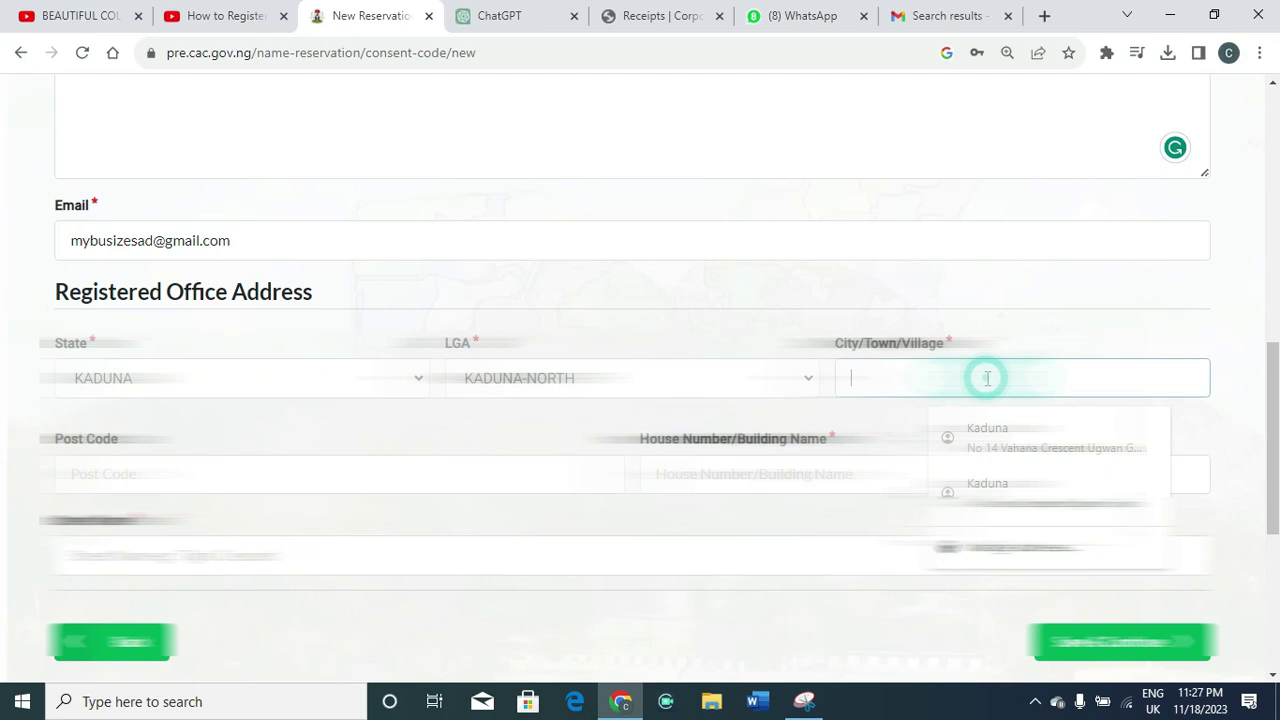
left_click(987, 437)
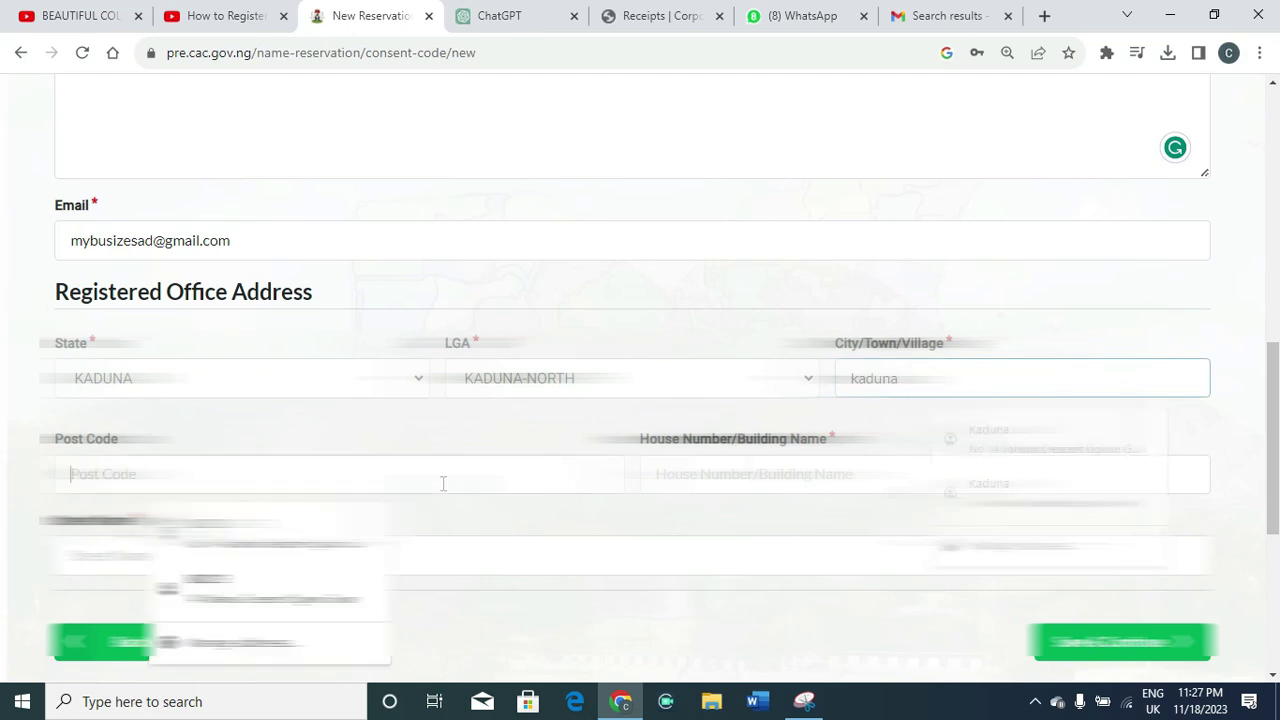
left_click(845, 470)
key("Escape")
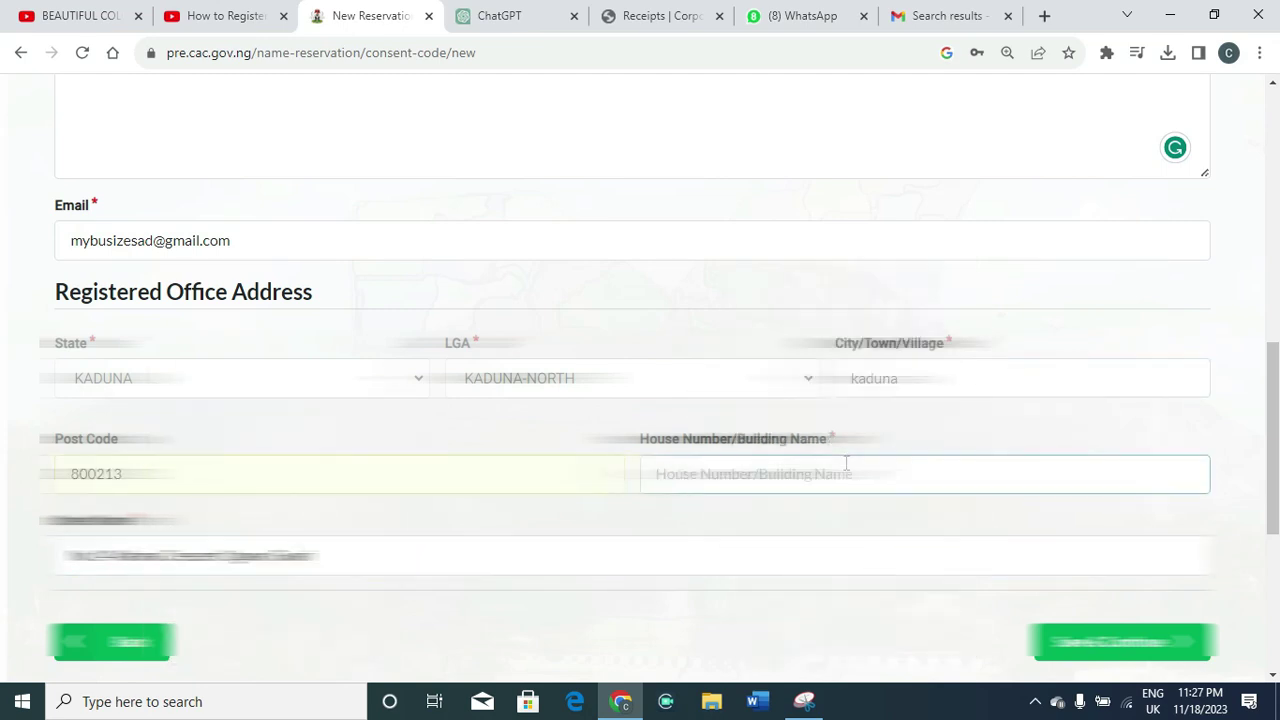
type("No 1")
key("Return")
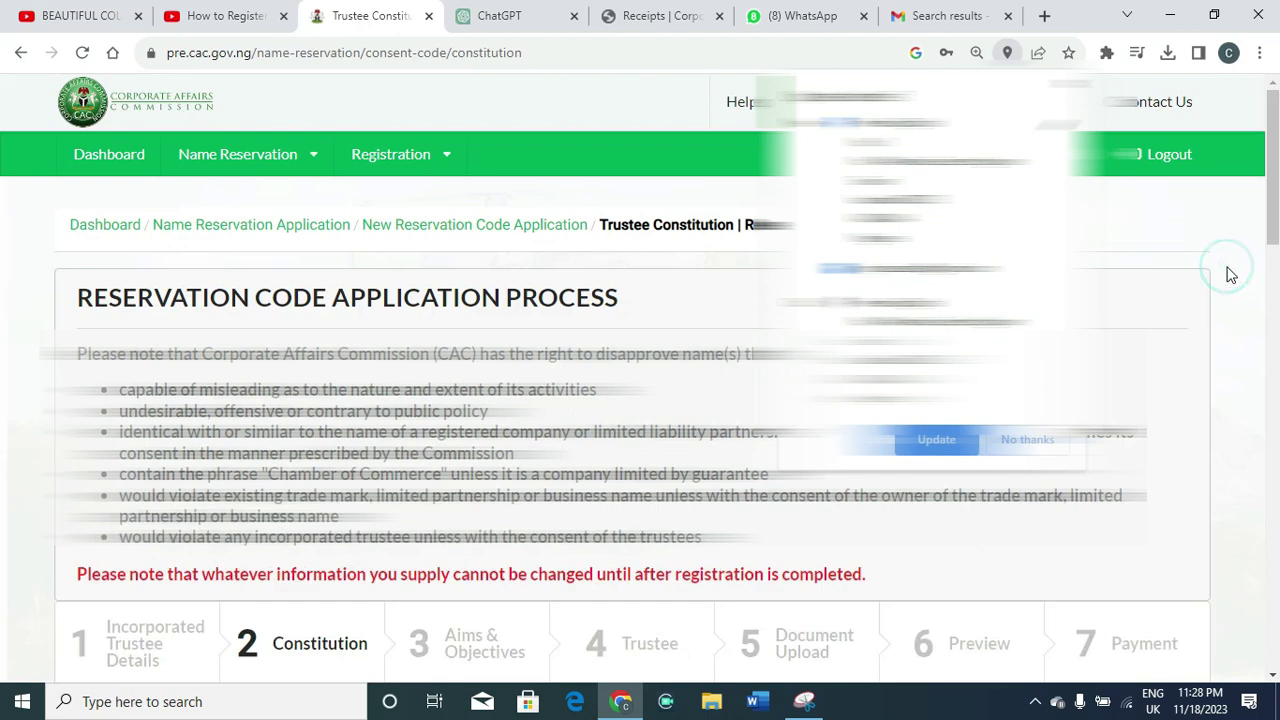
Dismiss the browser's address prompt and set minimum trustees to 2
left_click(1043, 458)
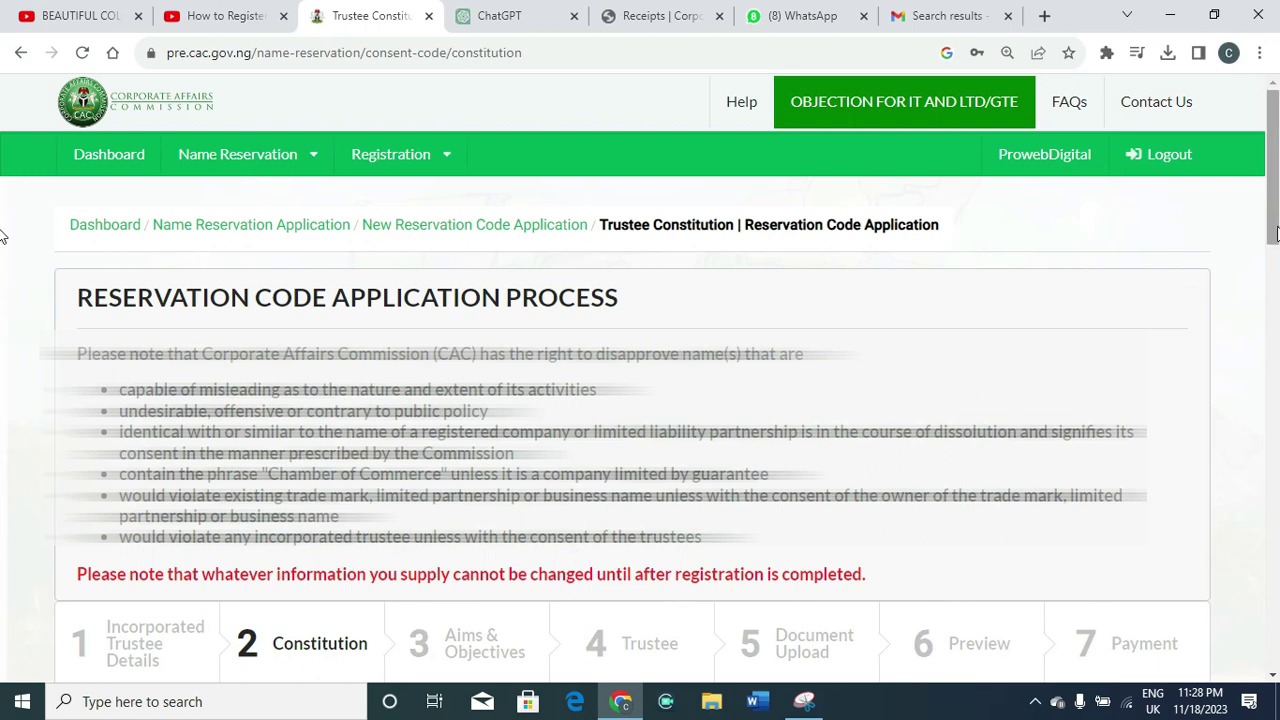
left_click_drag(1276, 232, 1276, 348)
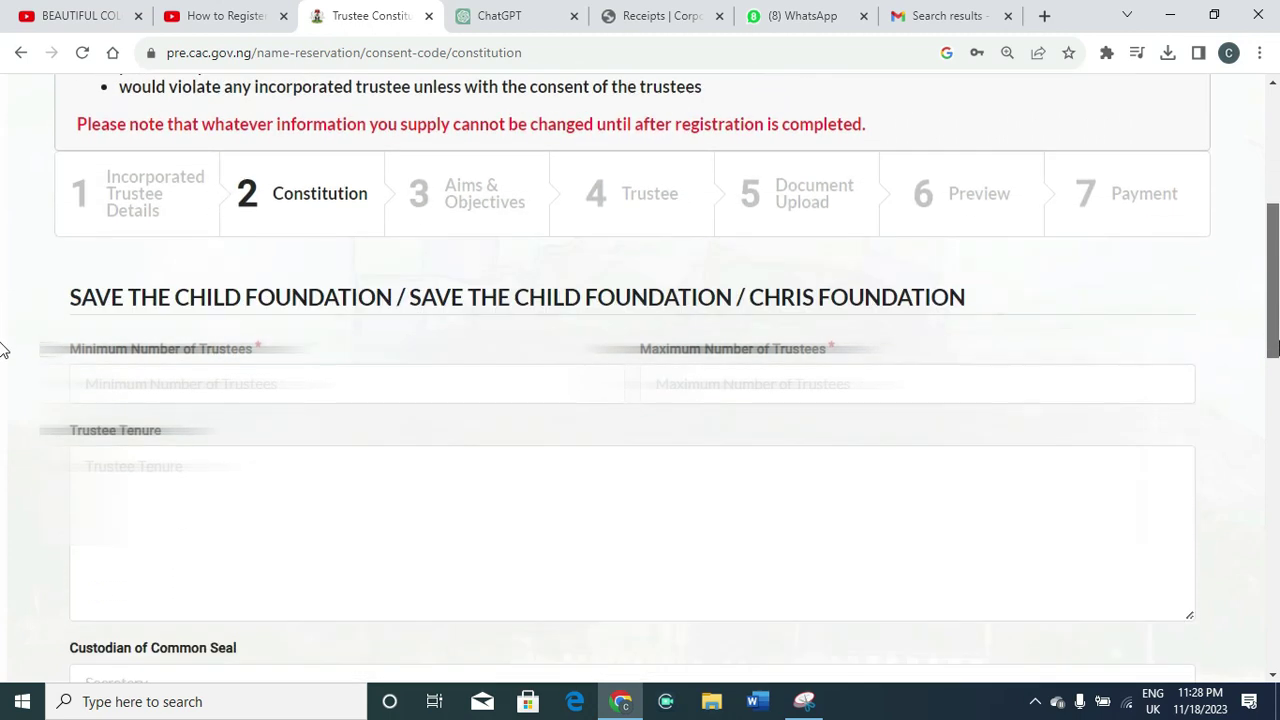
left_click_drag(1276, 348, 1276, 374)
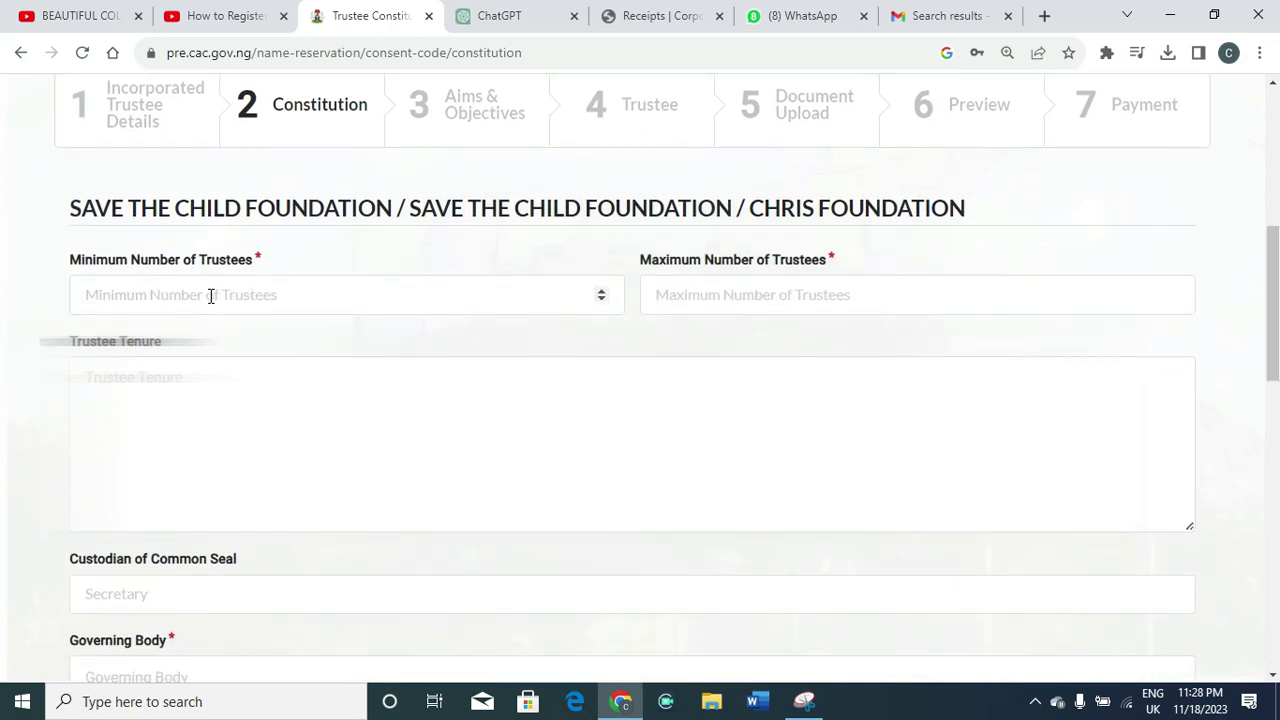
left_click(600, 300)
left_click(601, 291)
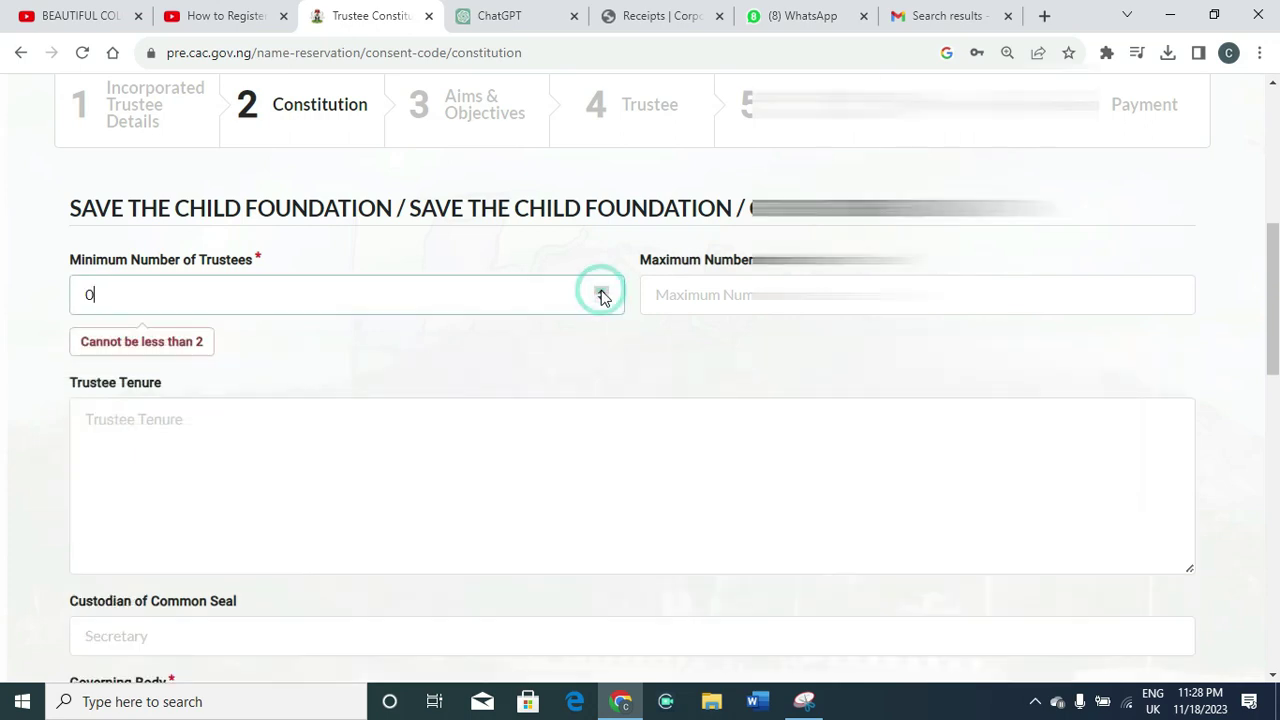
left_click(601, 290)
left_click(601, 290)
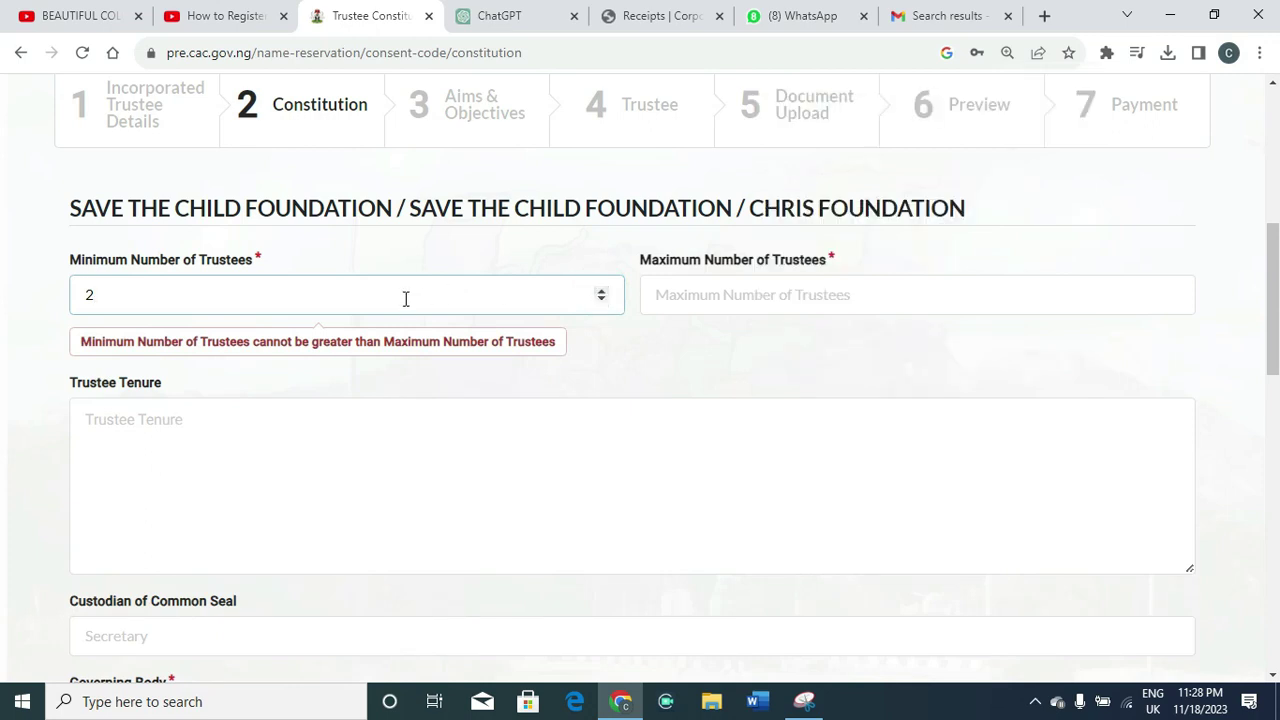
Set maximum trustees to 5 and trustee tenure to '4 years'
left_click(703, 304)
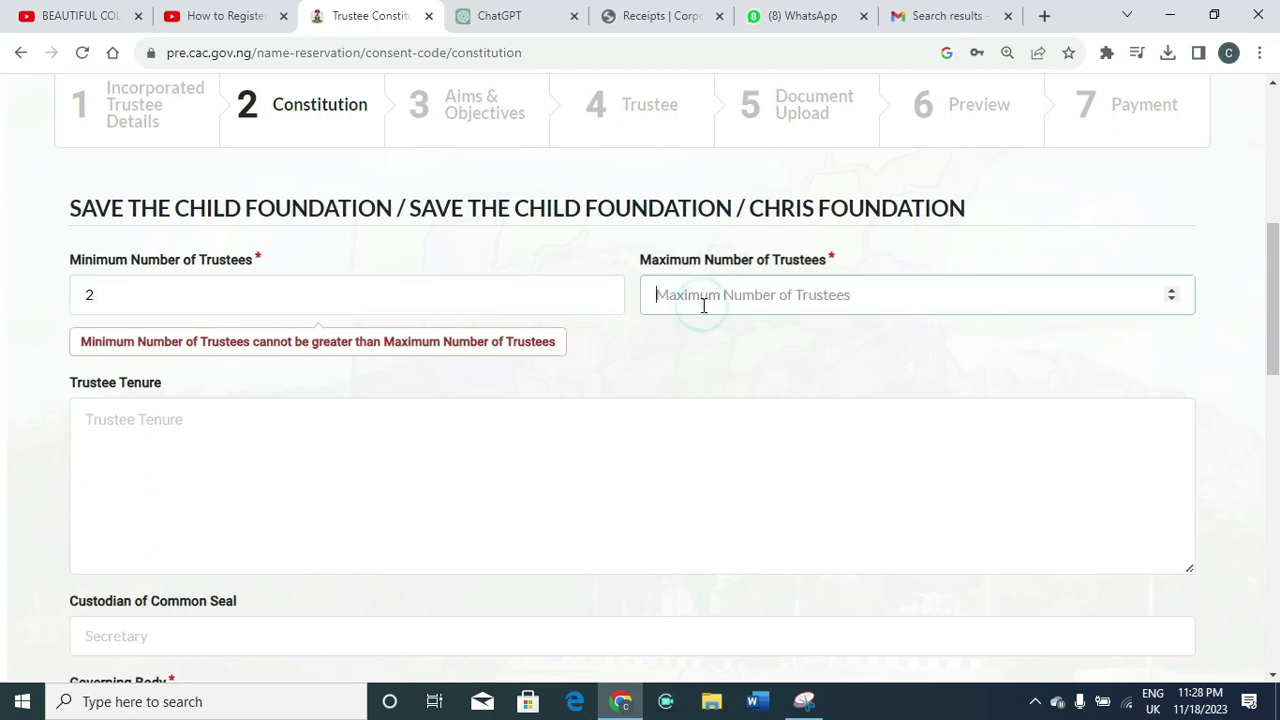
type("5")
left_click(183, 456)
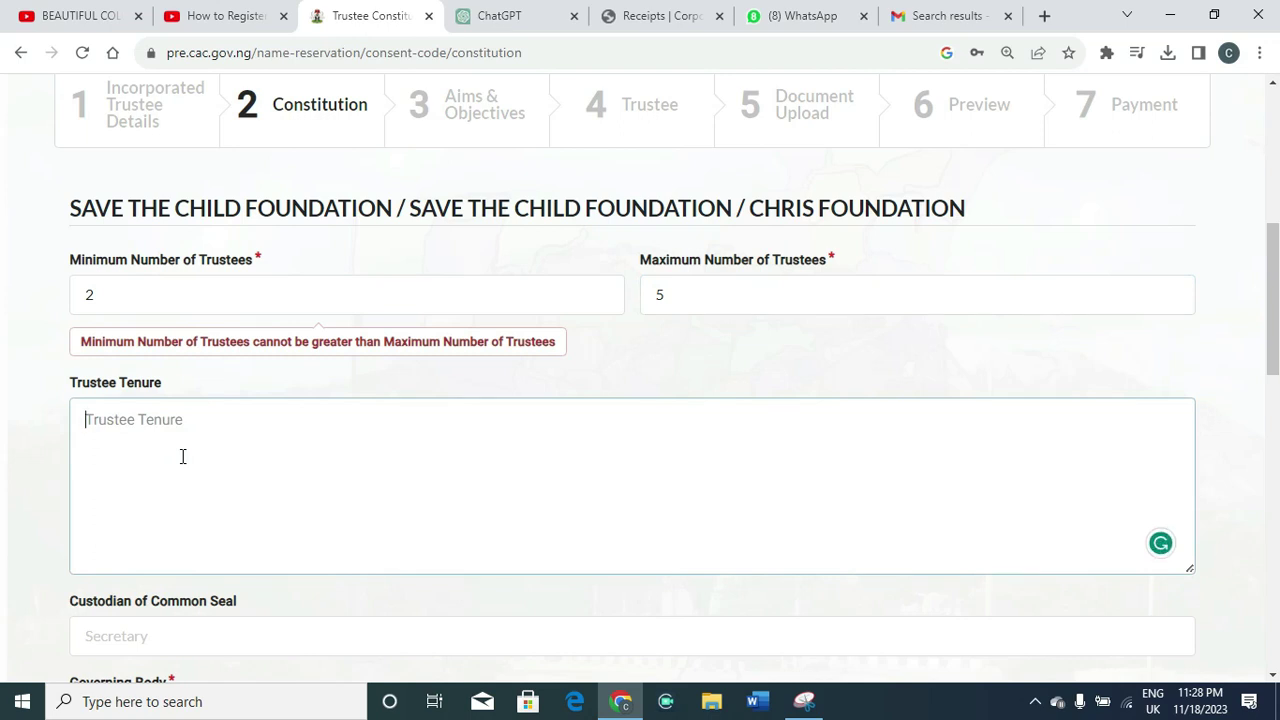
type("4")
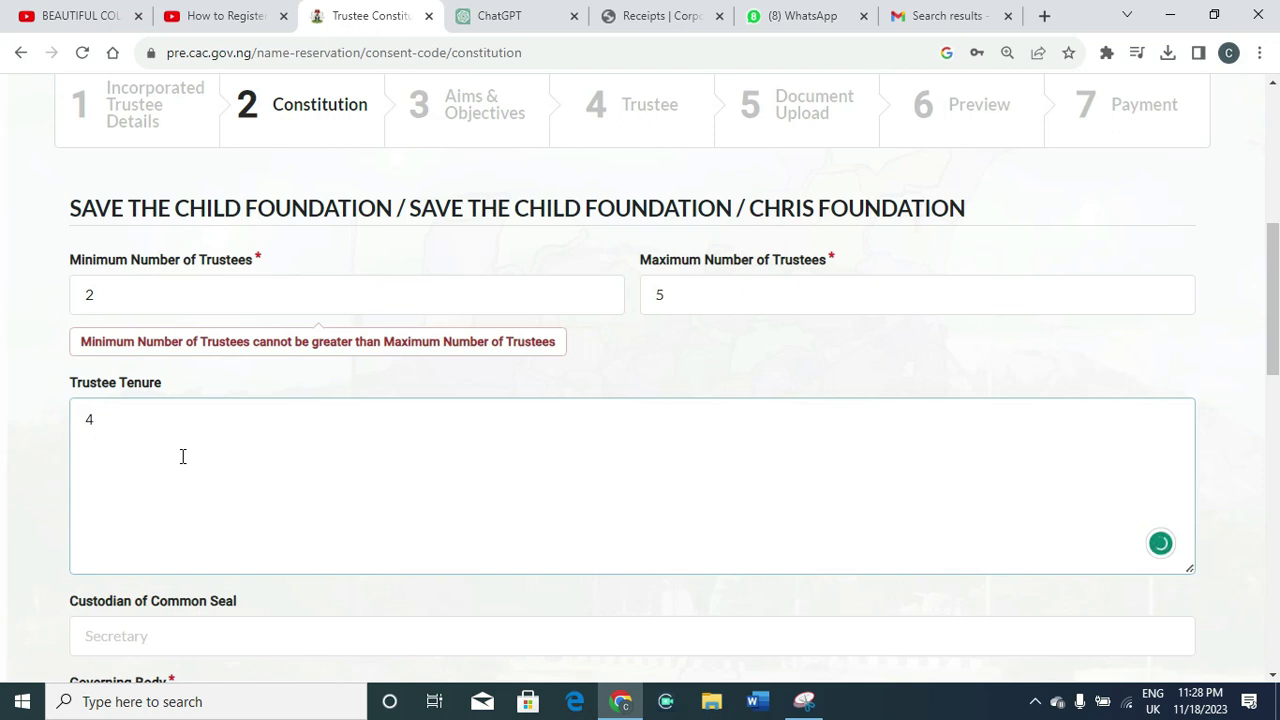
type(" years")
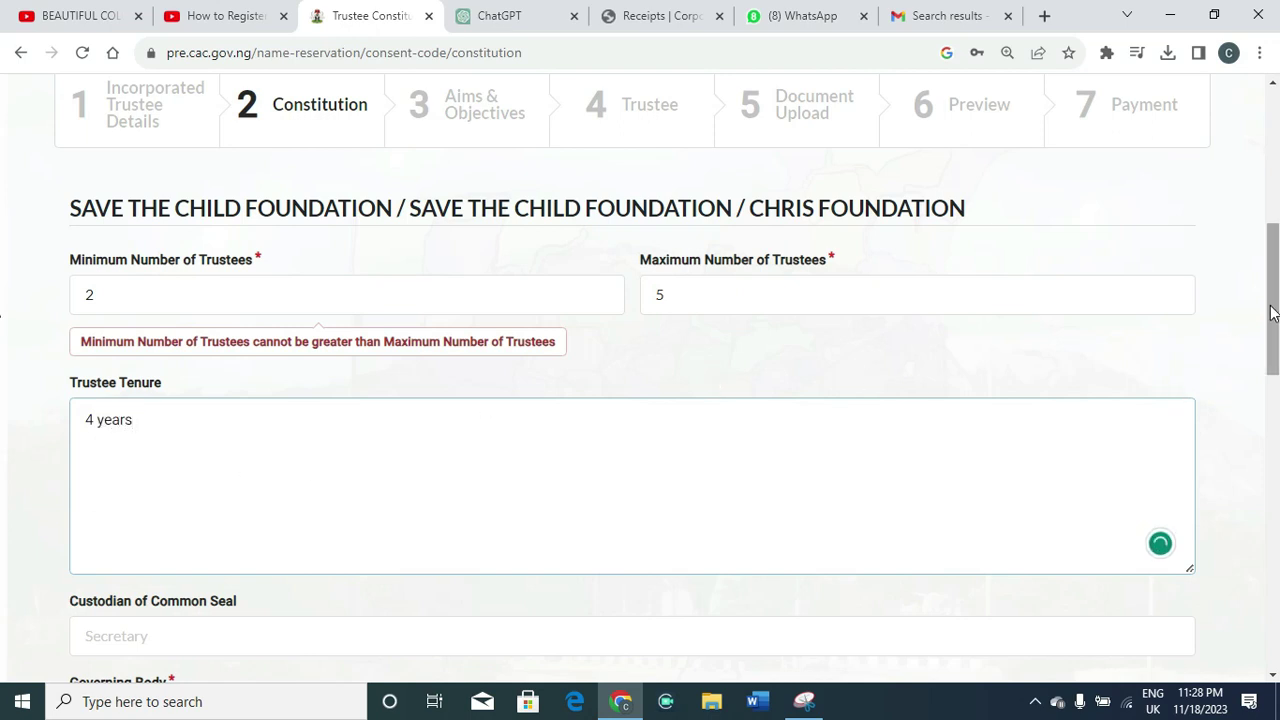
scroll(1270, 330, "down", 2)
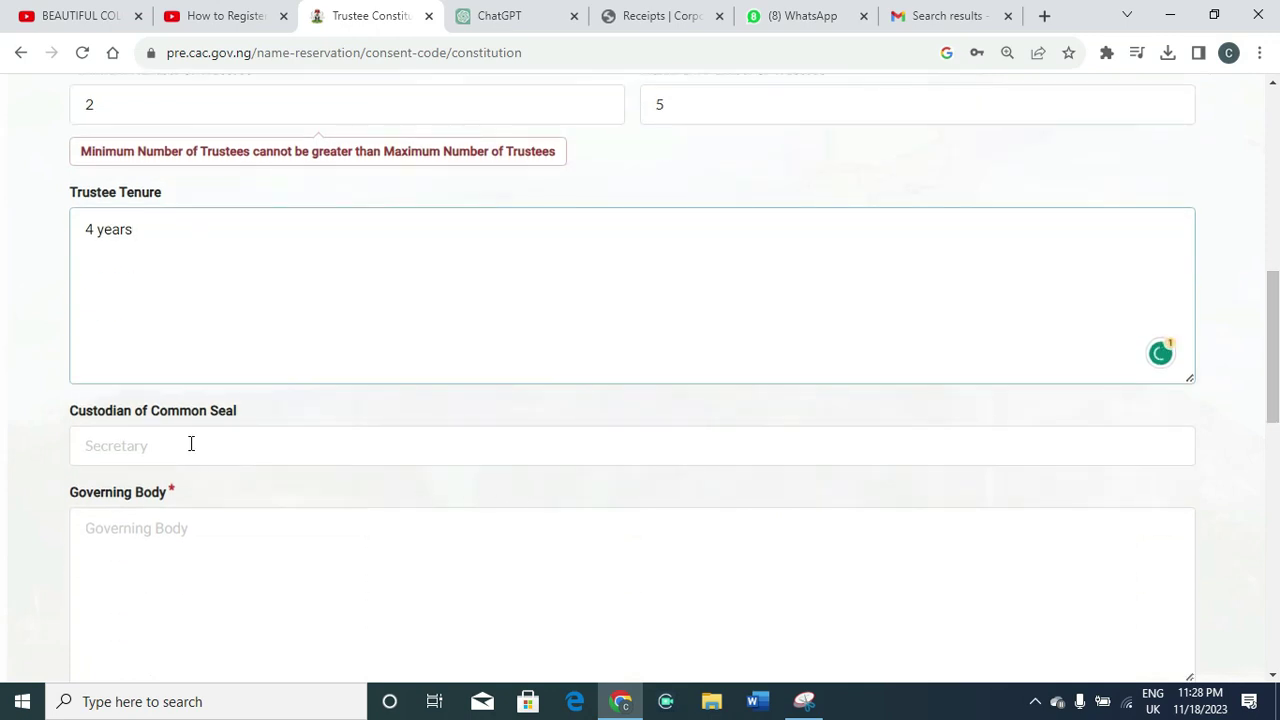
Choose SECRETARY as Custodian of Common Seal and enter 'Board of Trustees' as Governing Body
left_click(191, 443)
left_click(190, 494)
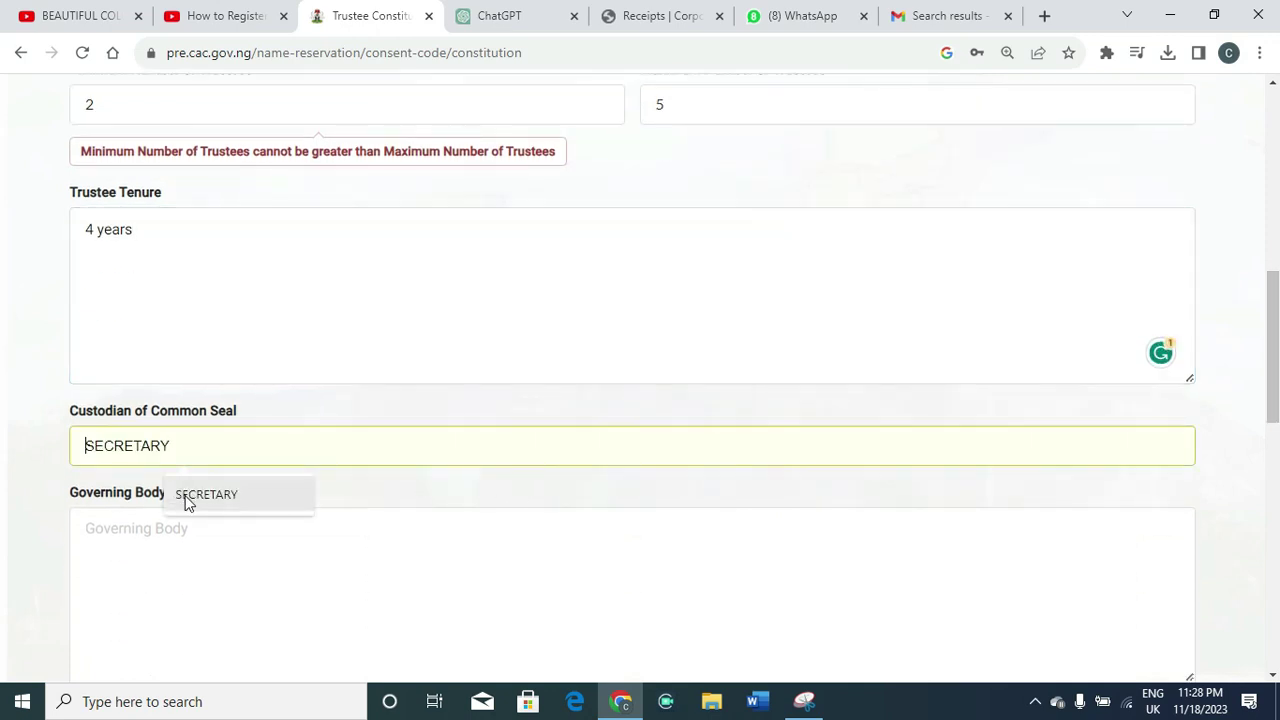
left_click(175, 538)
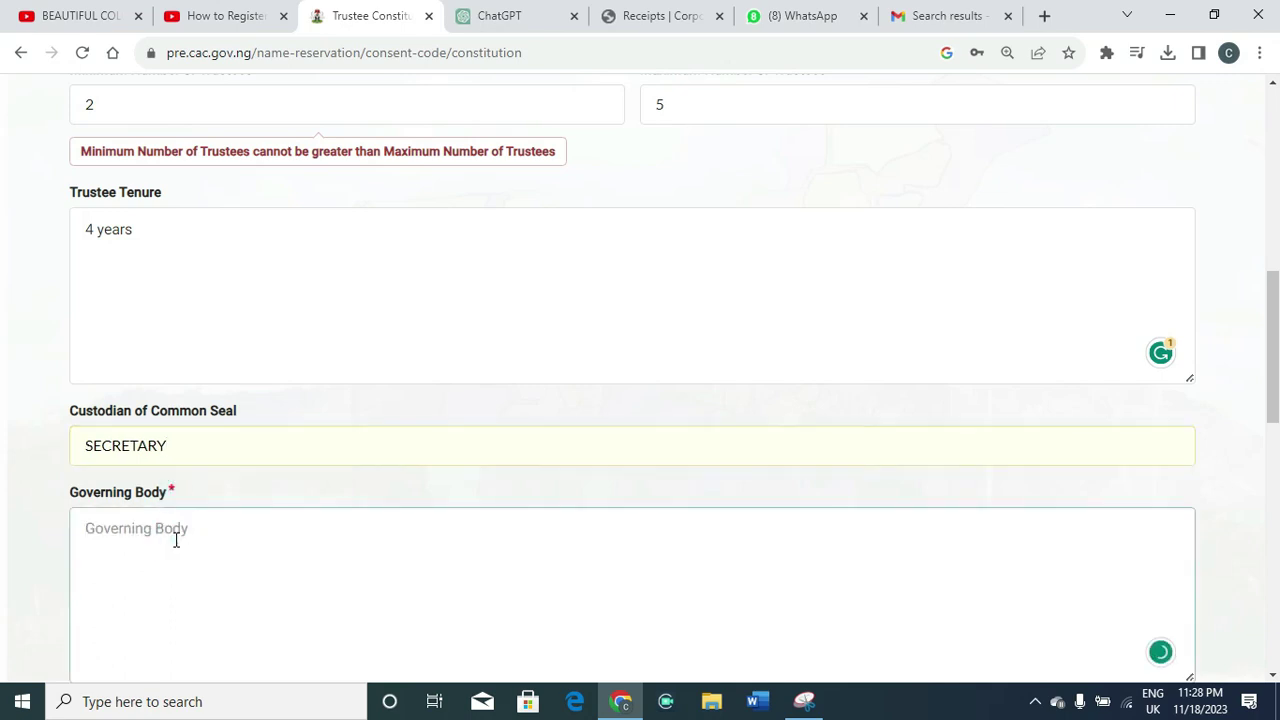
left_click_drag(1276, 325, 1276, 341)
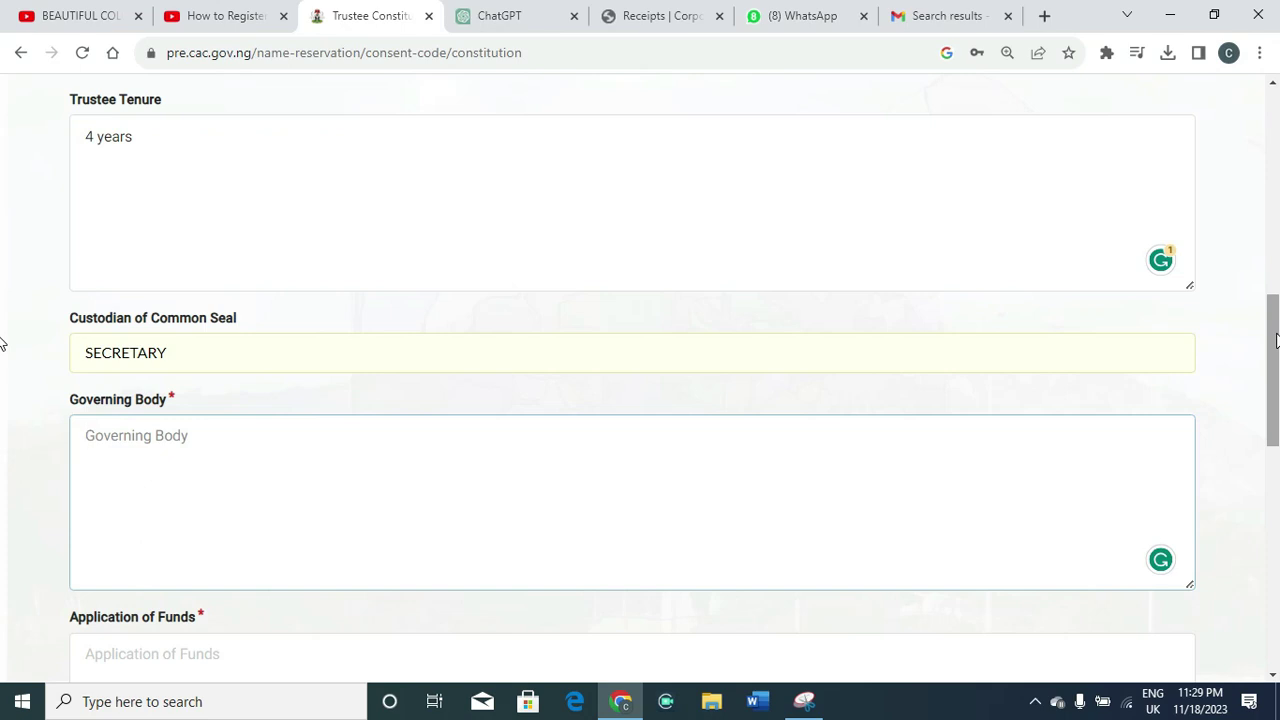
type("Board of T")
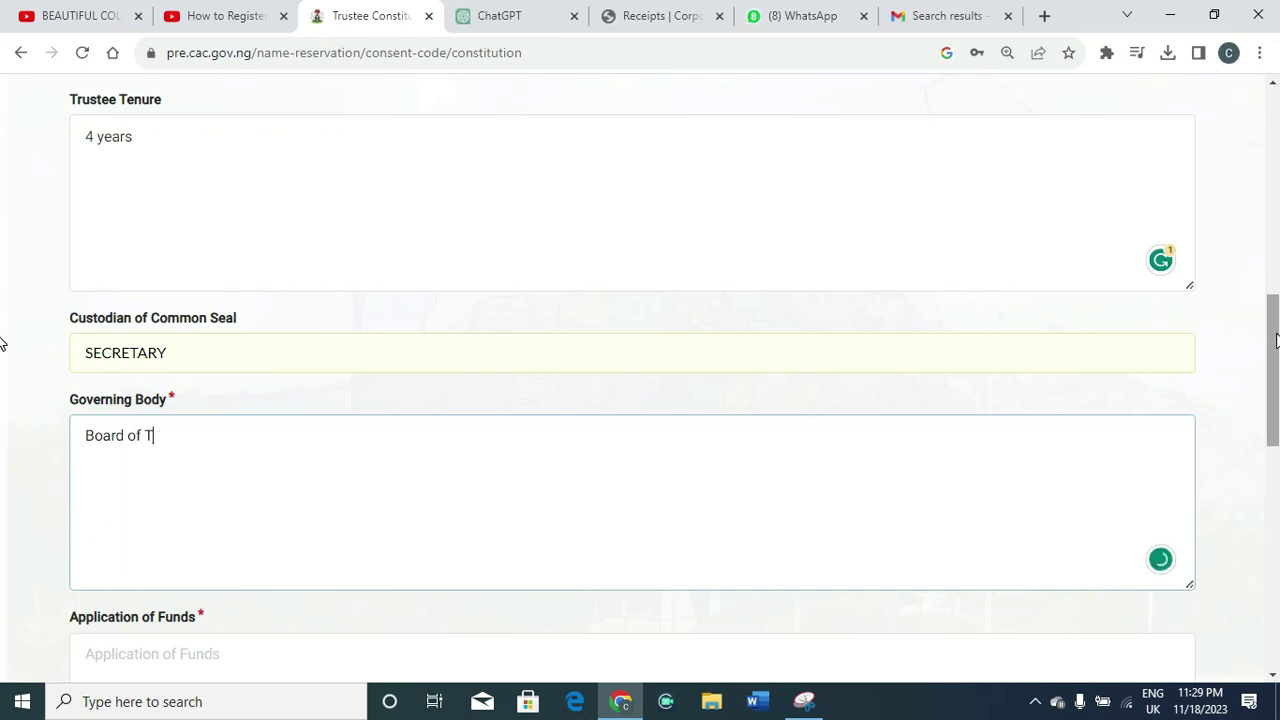
type("rustees")
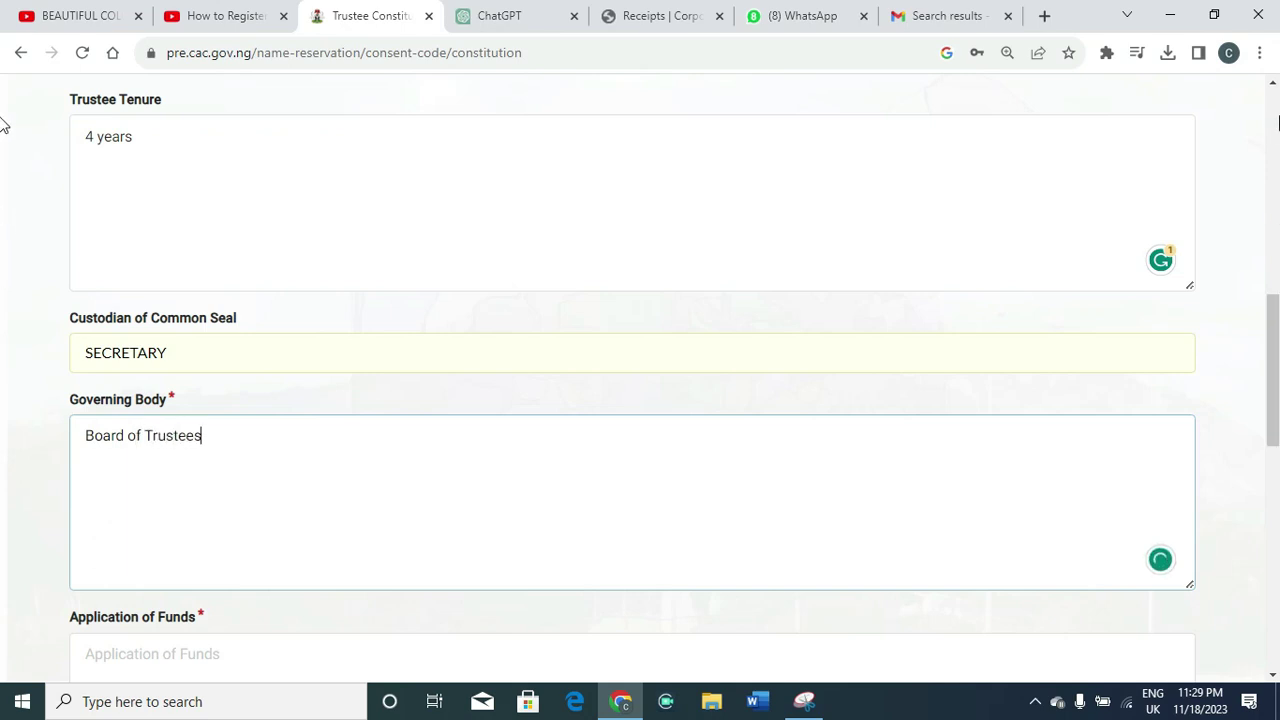
left_click(1270, 343)
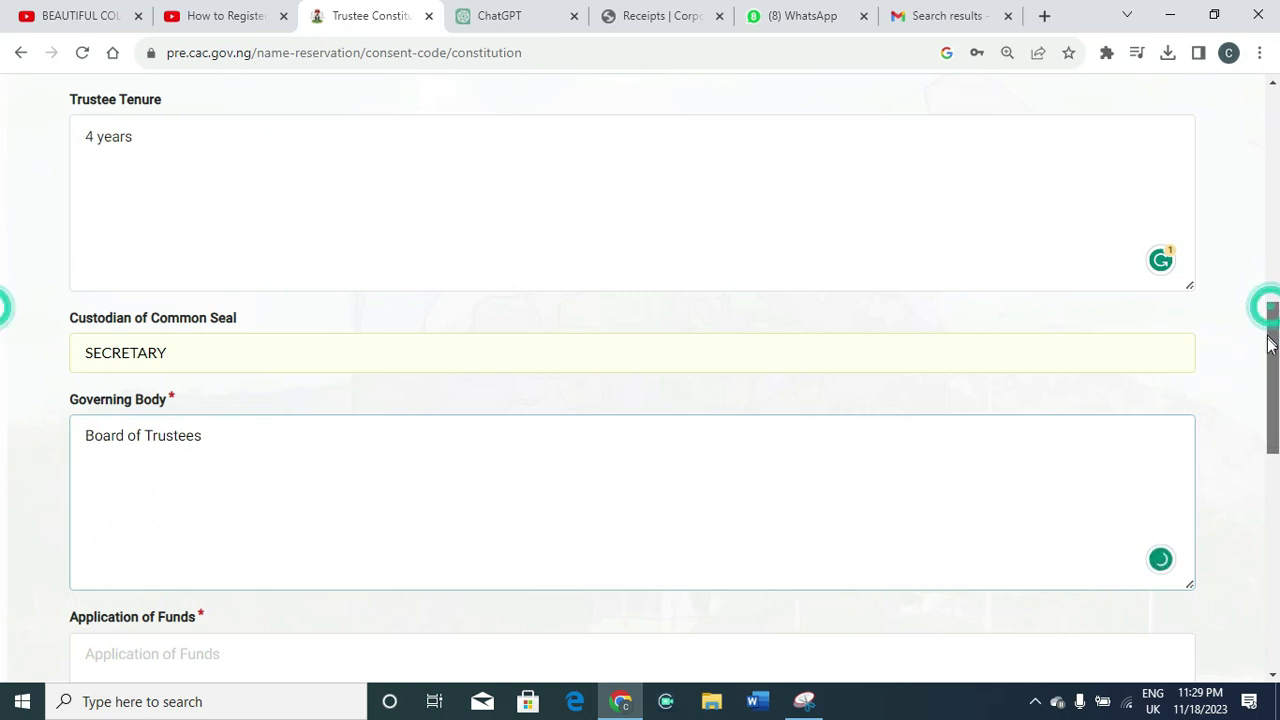
left_click_drag(1270, 343, 1262, 377)
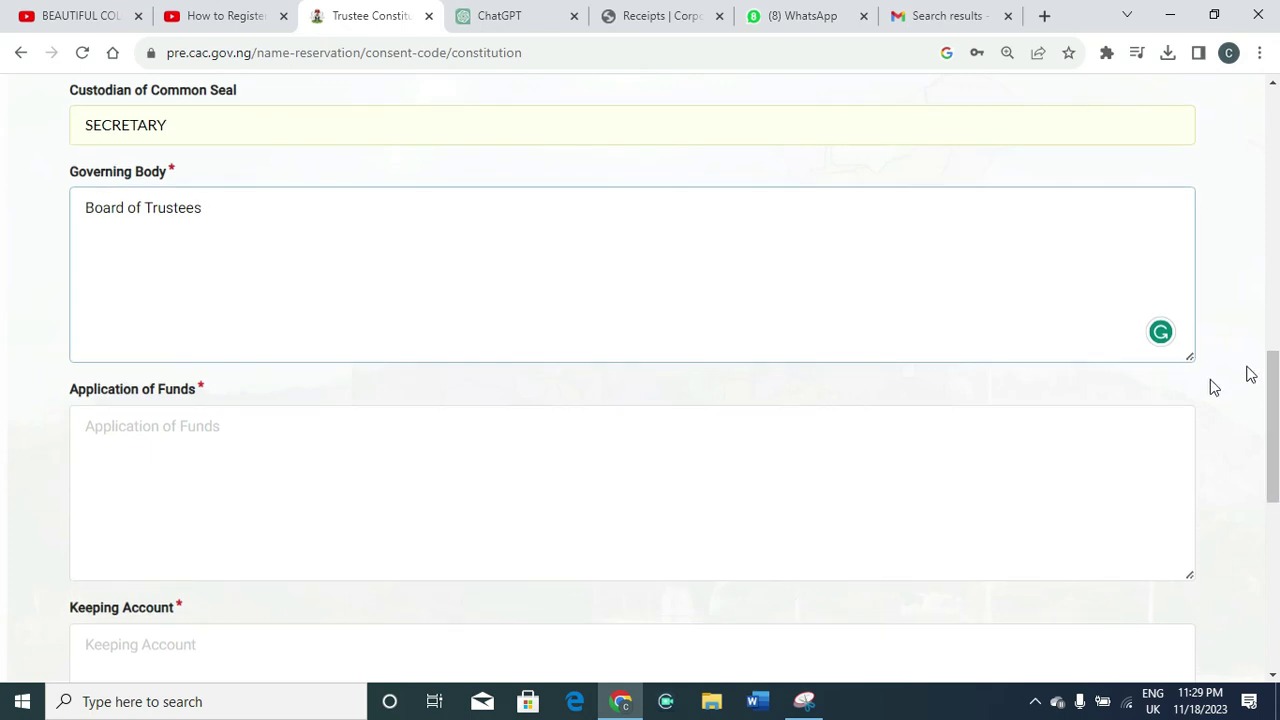
List '1. Scholarship opportunity' and '2. Community development' under Application of Funds
left_click(1122, 416)
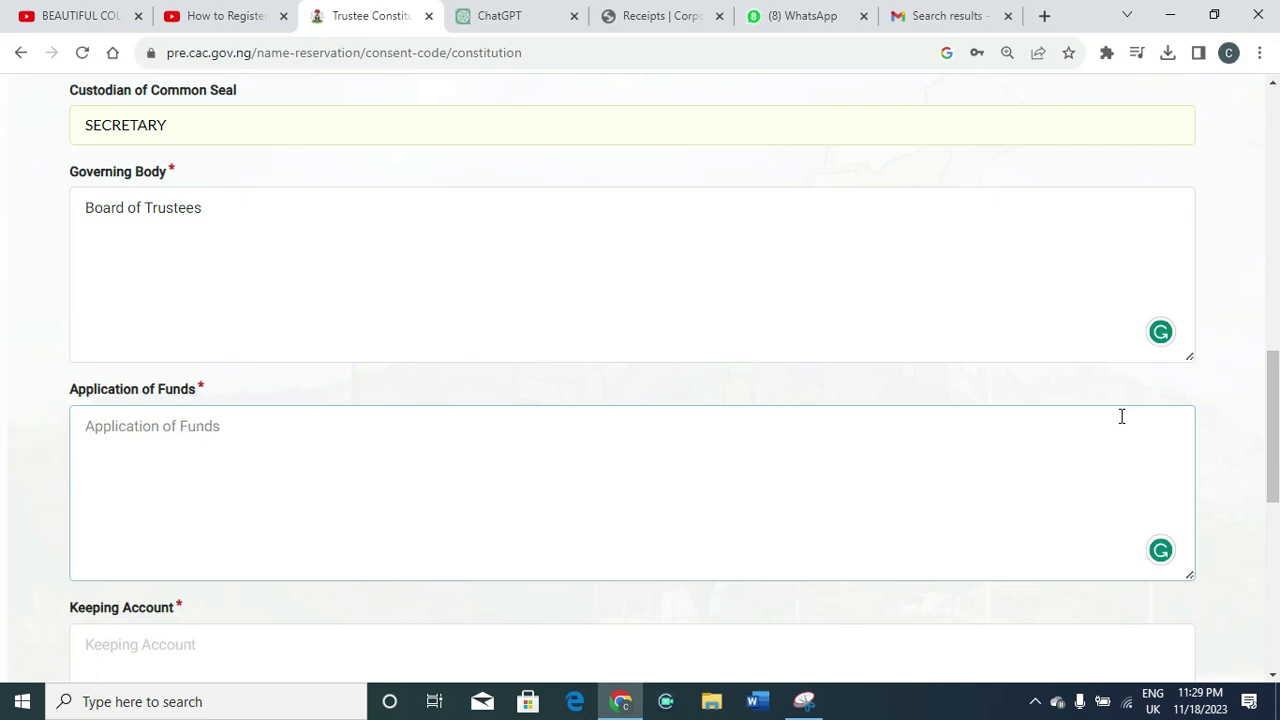
type("1.")
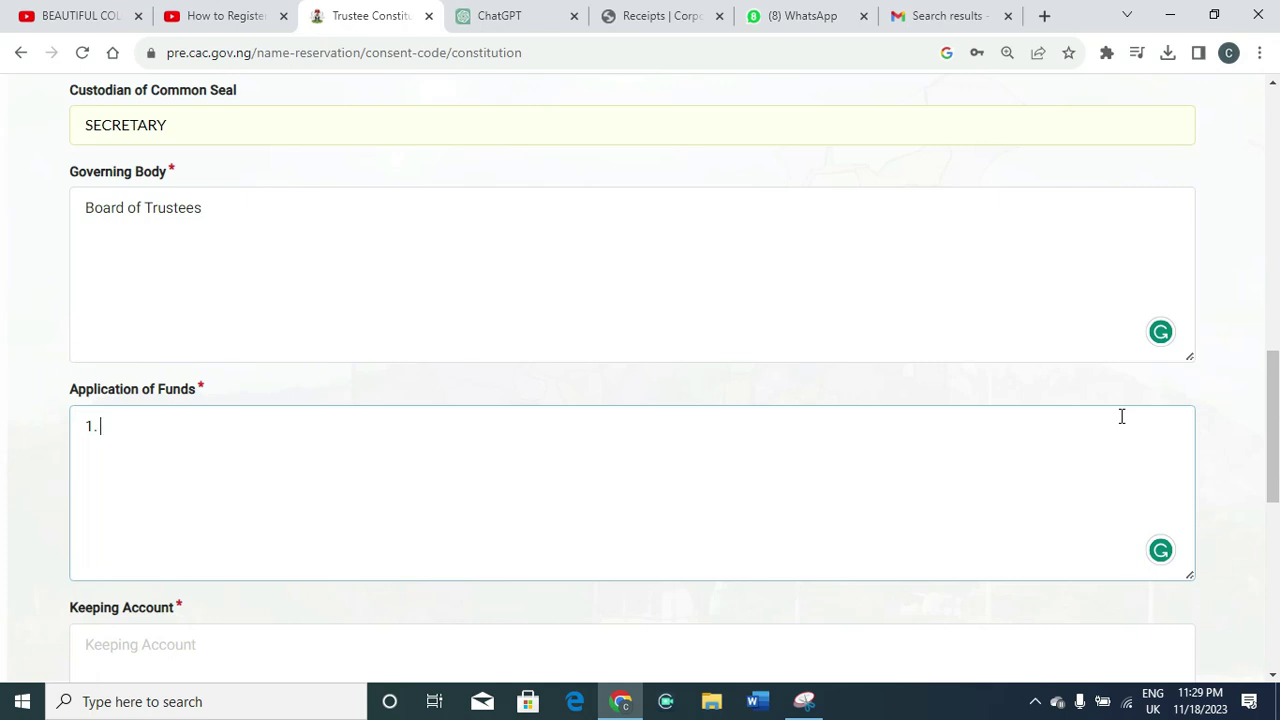
type("S")
key("BackSpace")
type("Schlar")
key("BackSpace")
type("olarship")
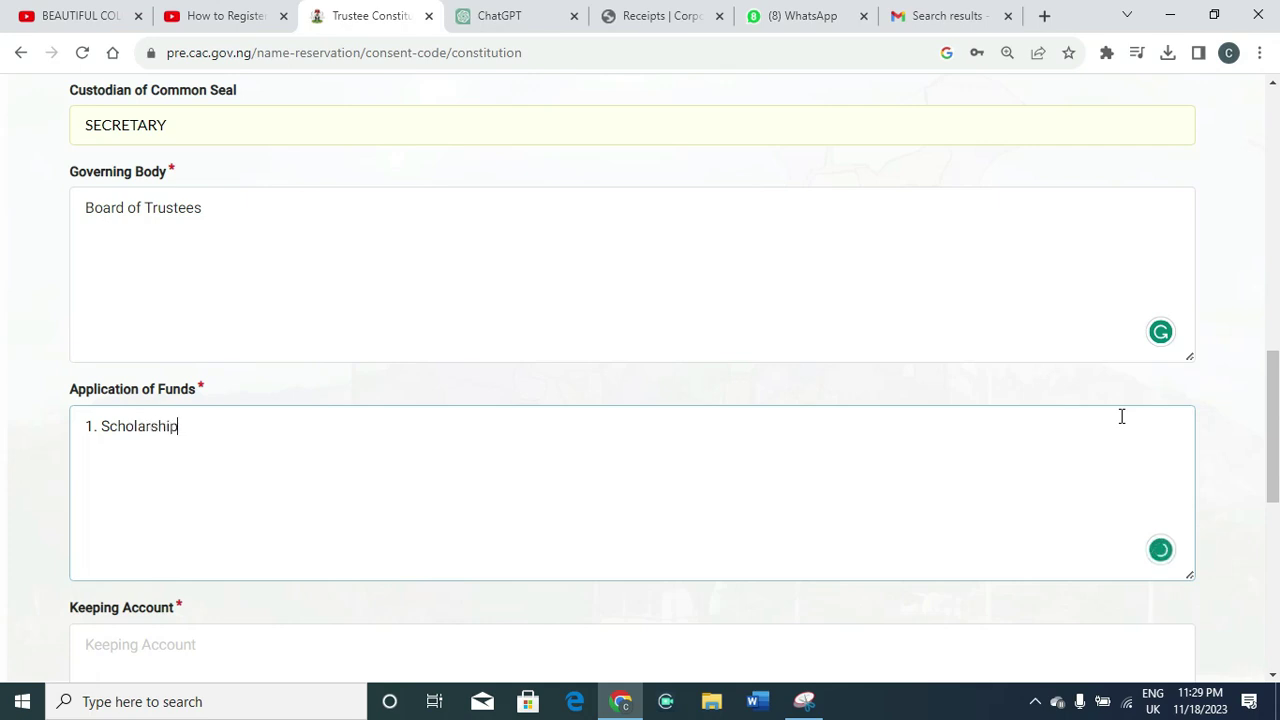
type(" opportunity ")
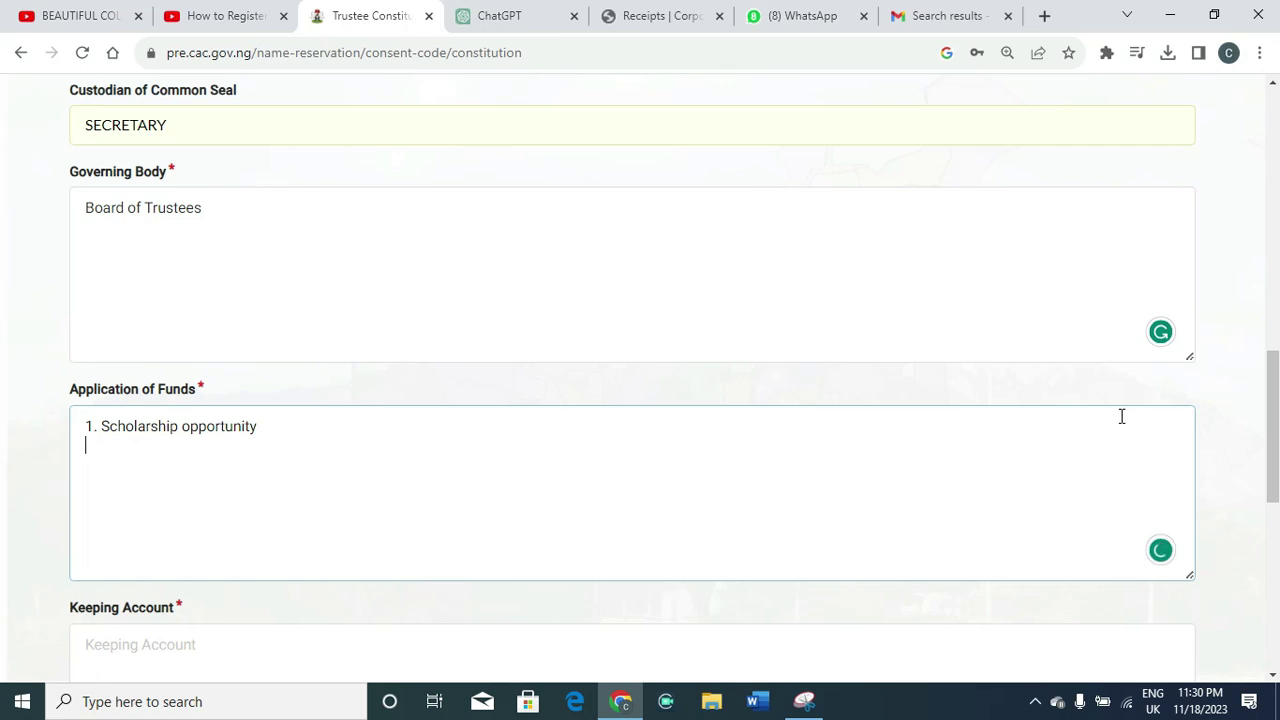
type("2.")
type("Community deve")
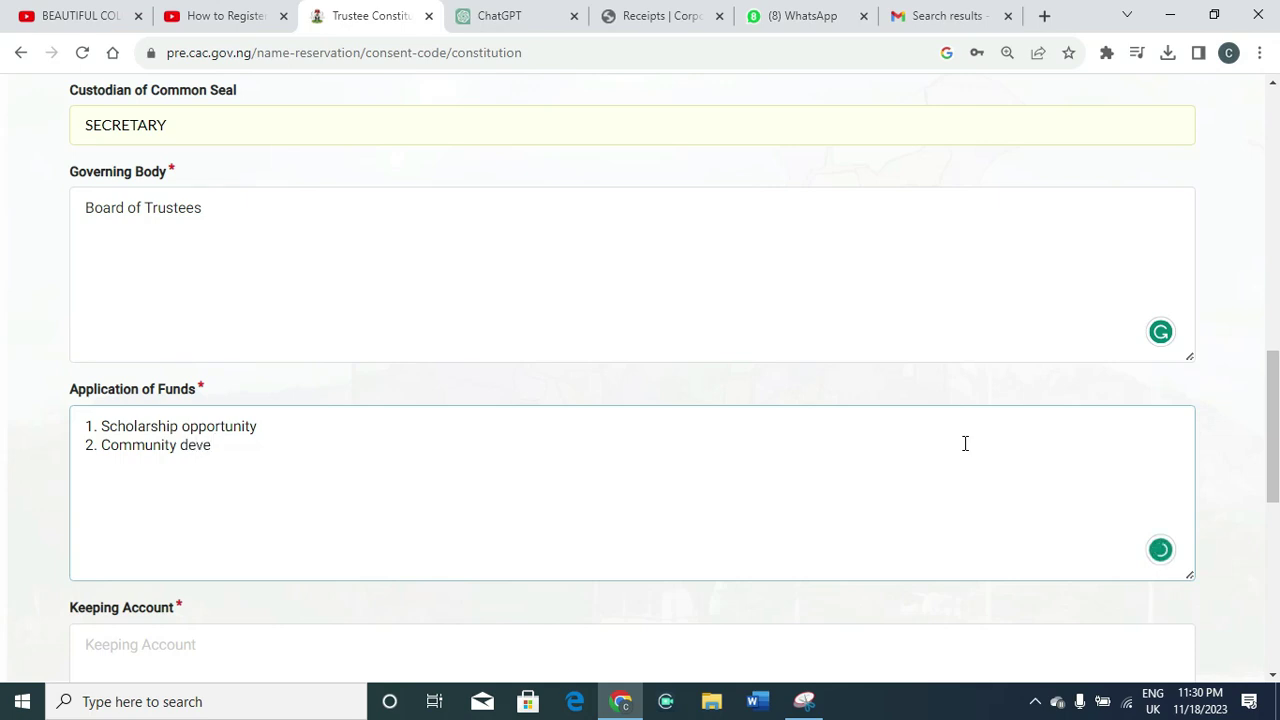
type("lopment")
Add blank numbered lines 3., 4. and 5. to the funds list
key("Return")
type("3.")
key("Return")
type("4")
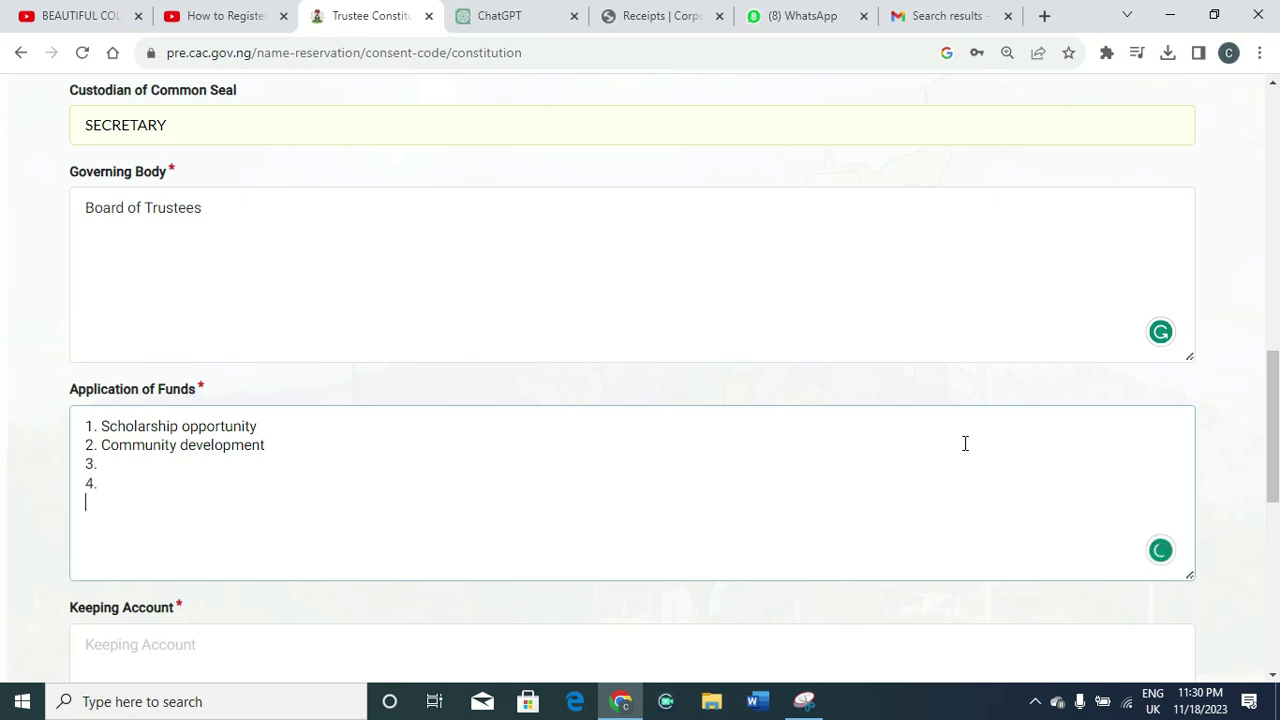
type(".")
key("Return")
type("5.")
left_click_drag(1275, 419, 1276, 475)
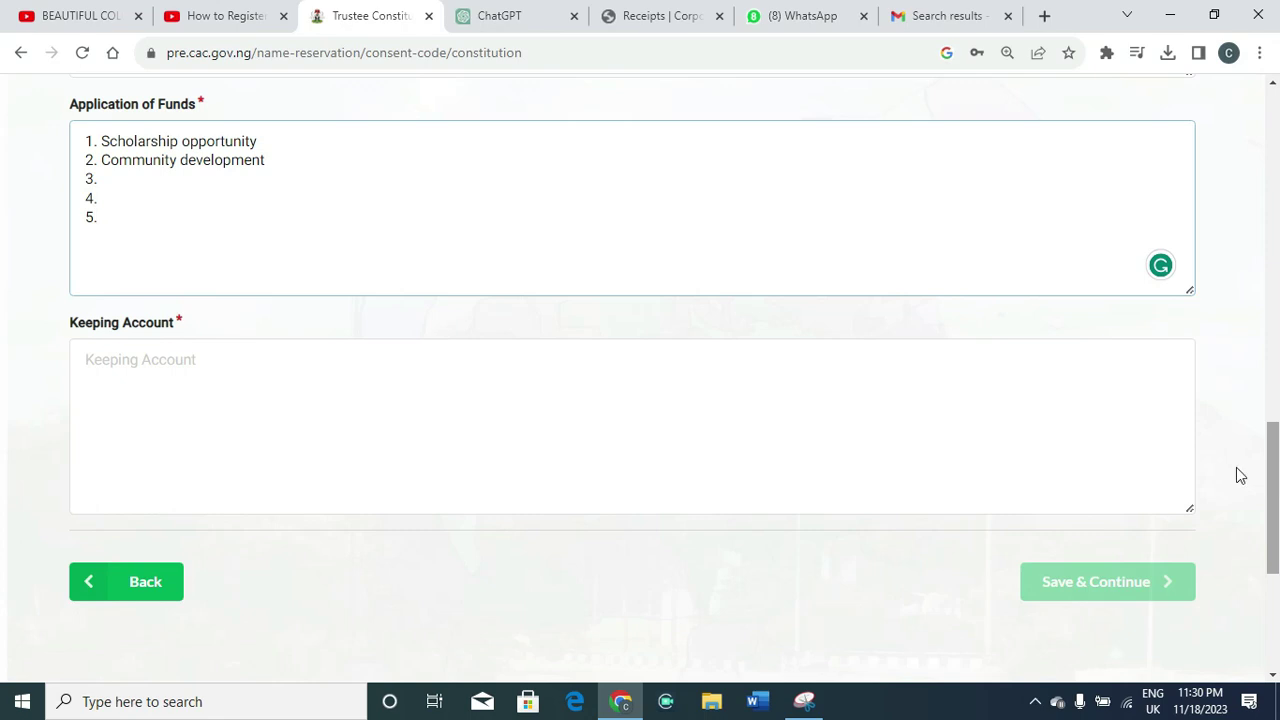
Write line 1: books of account maintained by the Treasurer and Financial Secretary
left_click(152, 388)
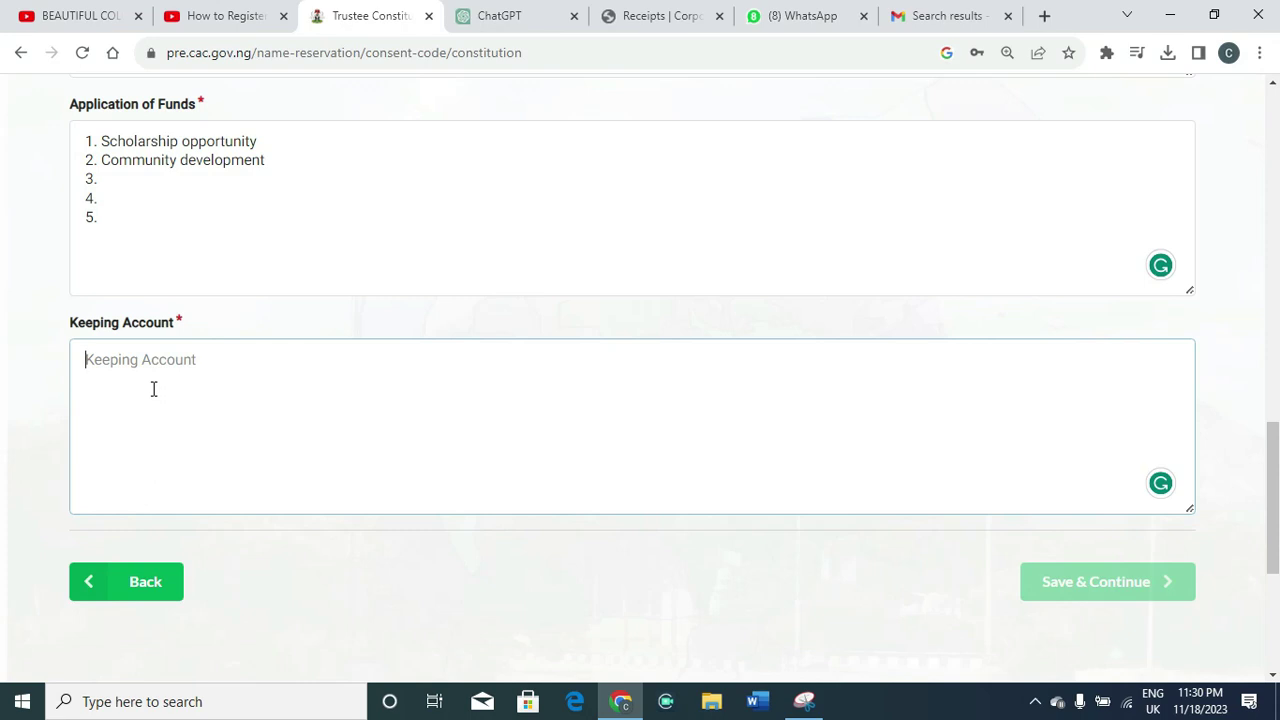
type("1.")
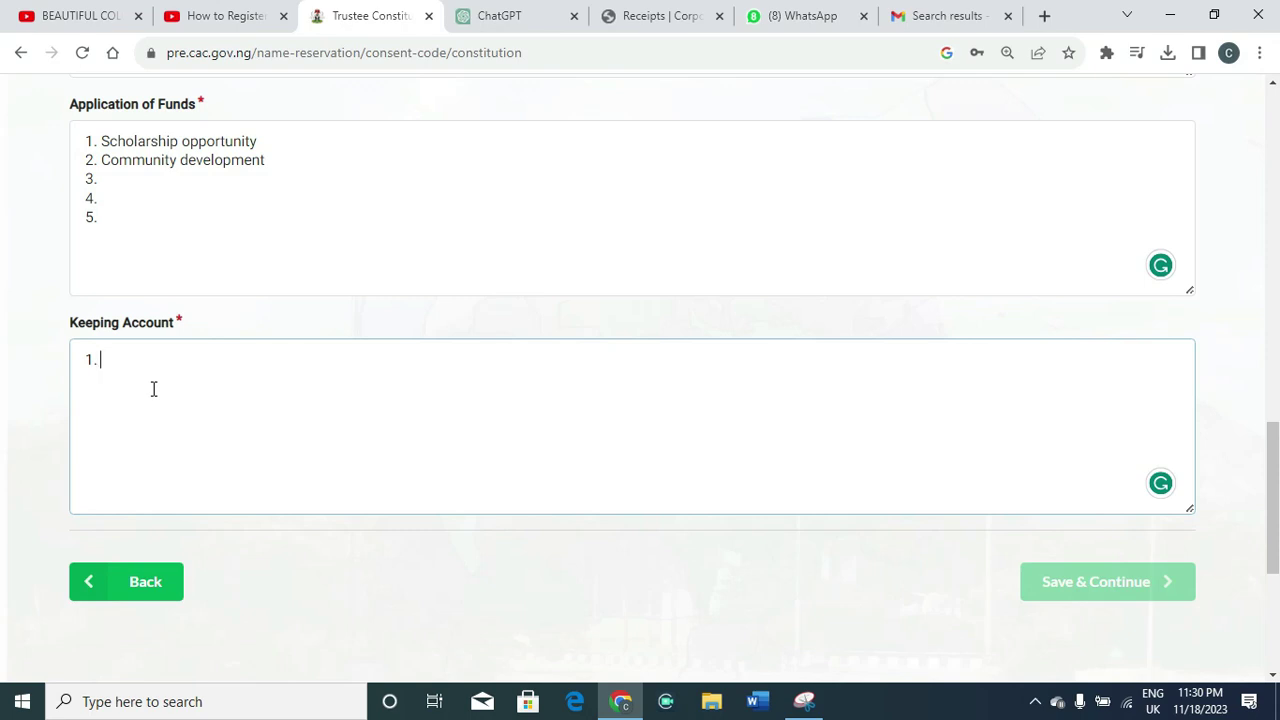
type("All books of acc")
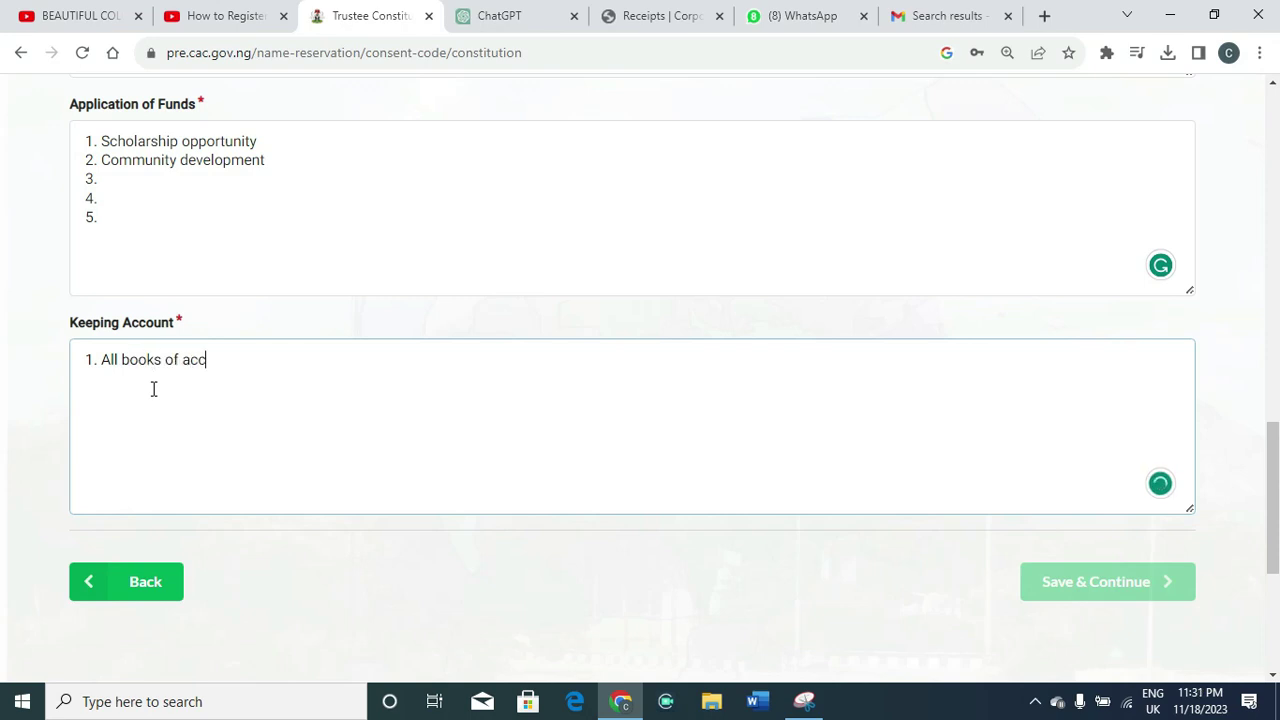
type("ount will b")
type("e maint")
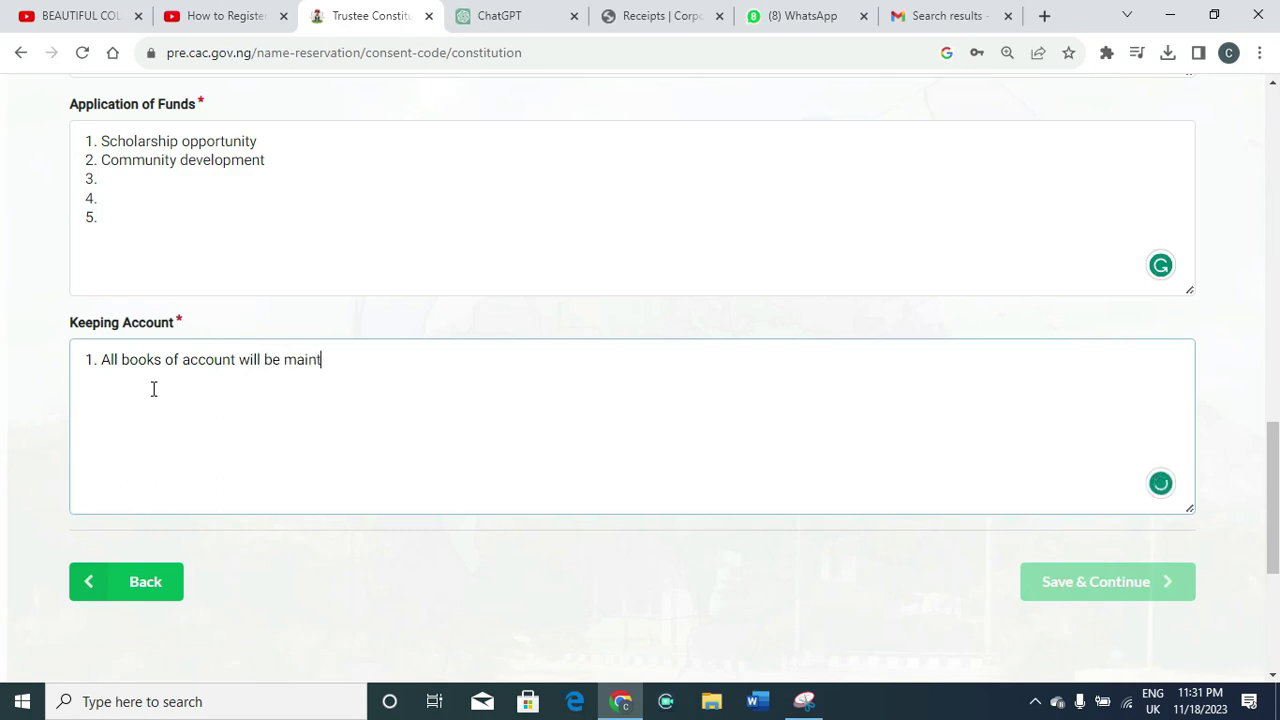
type("ained by tge")
key("BackSpace")
key("BackSpace")
type("g")
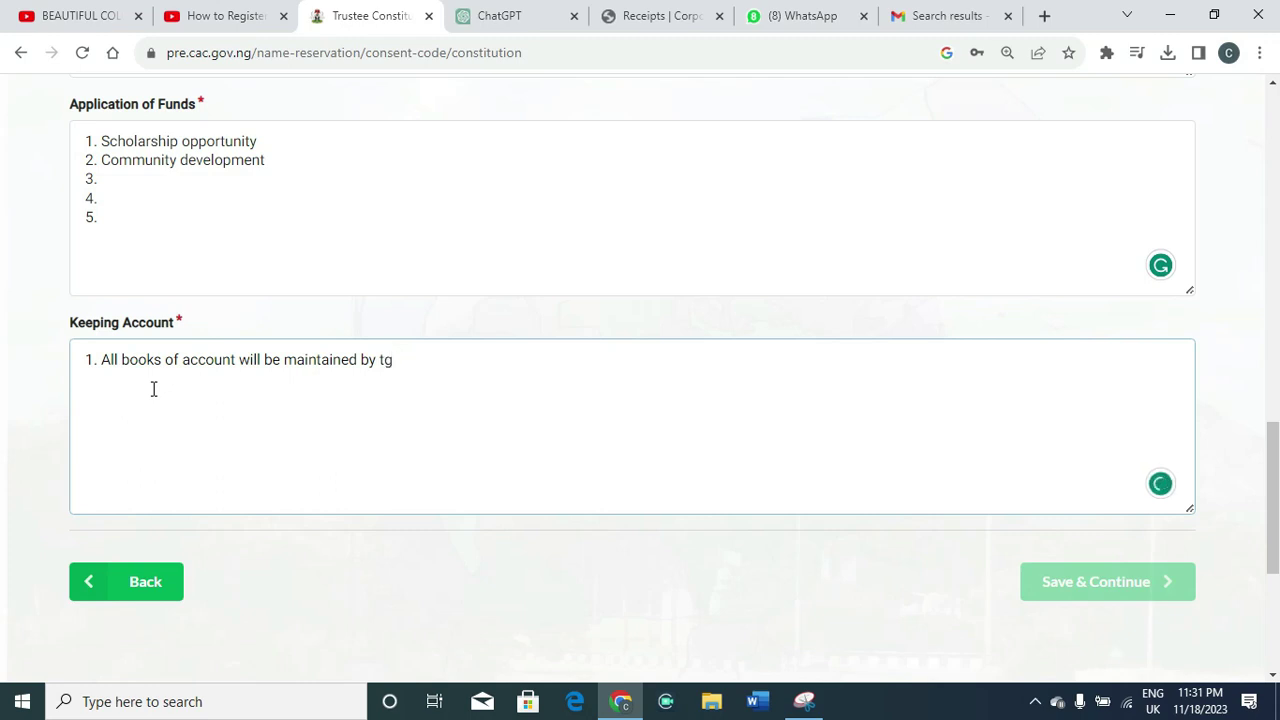
key("BackSpace")
type("he Treasurer and Finan")
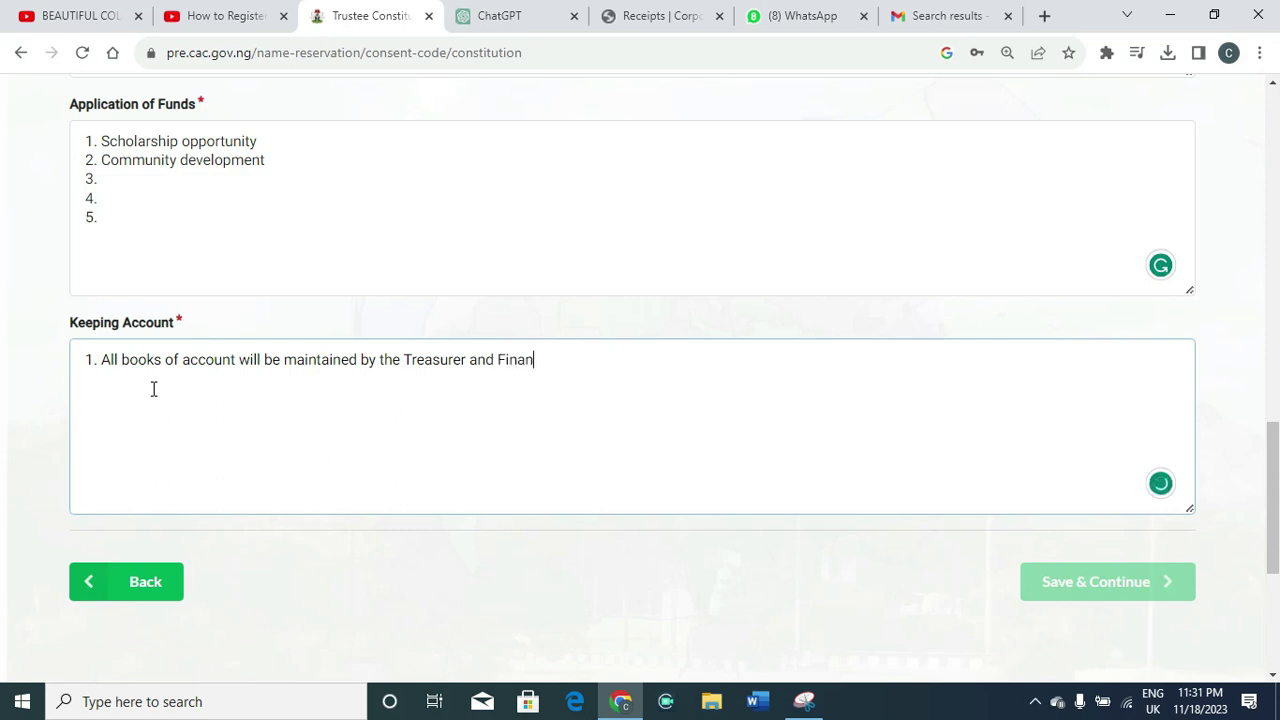
type("cial Secretera")
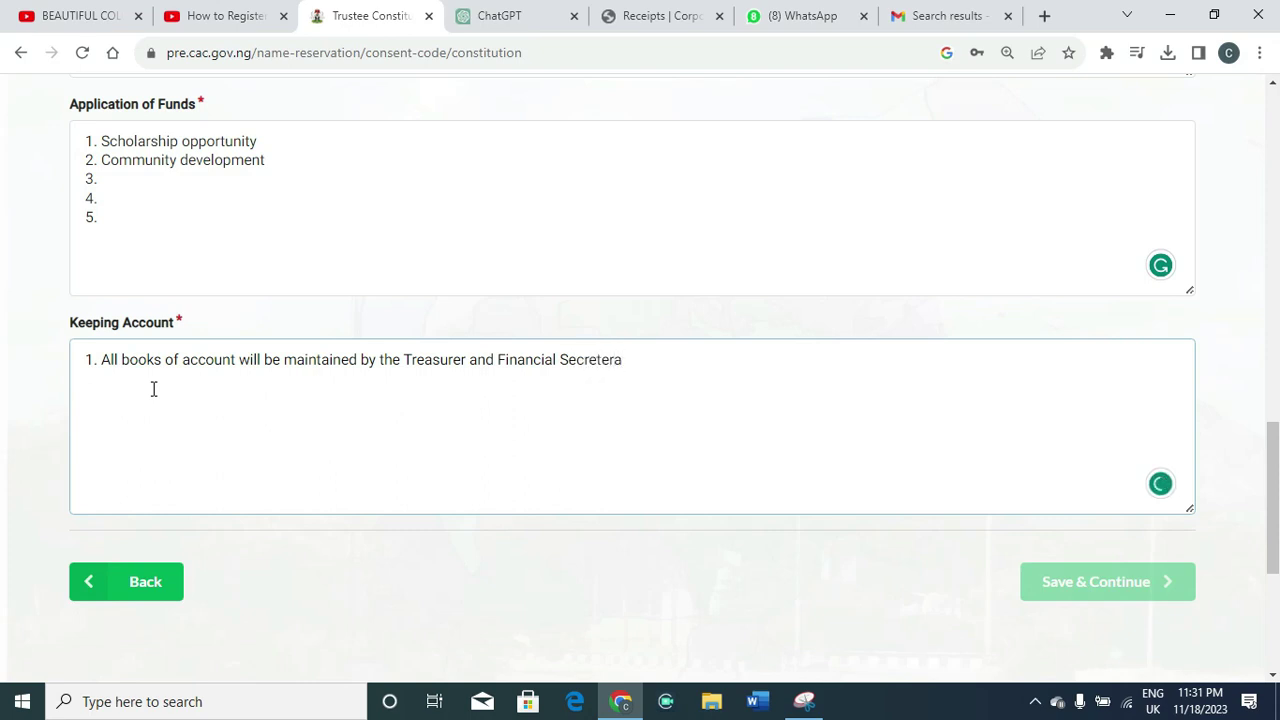
key("BackSpace")
key("BackSpace")
key("BackSpace")
type("ary")
Write line 2: bank account opened in any of the commercial banks in Nigeria
key("Return")
type("3")
key("BackSpace")
type("2. A")
key("BackSpace")
type("Bank account will ")
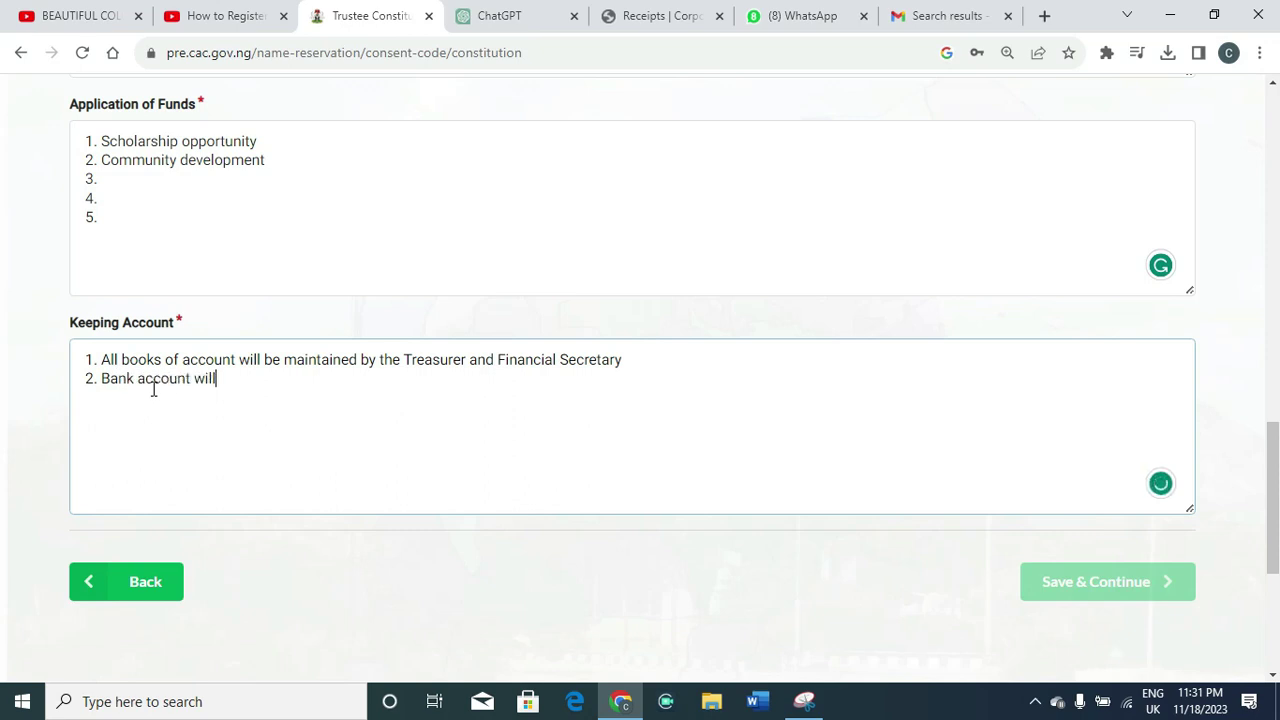
type("be opened in any ")
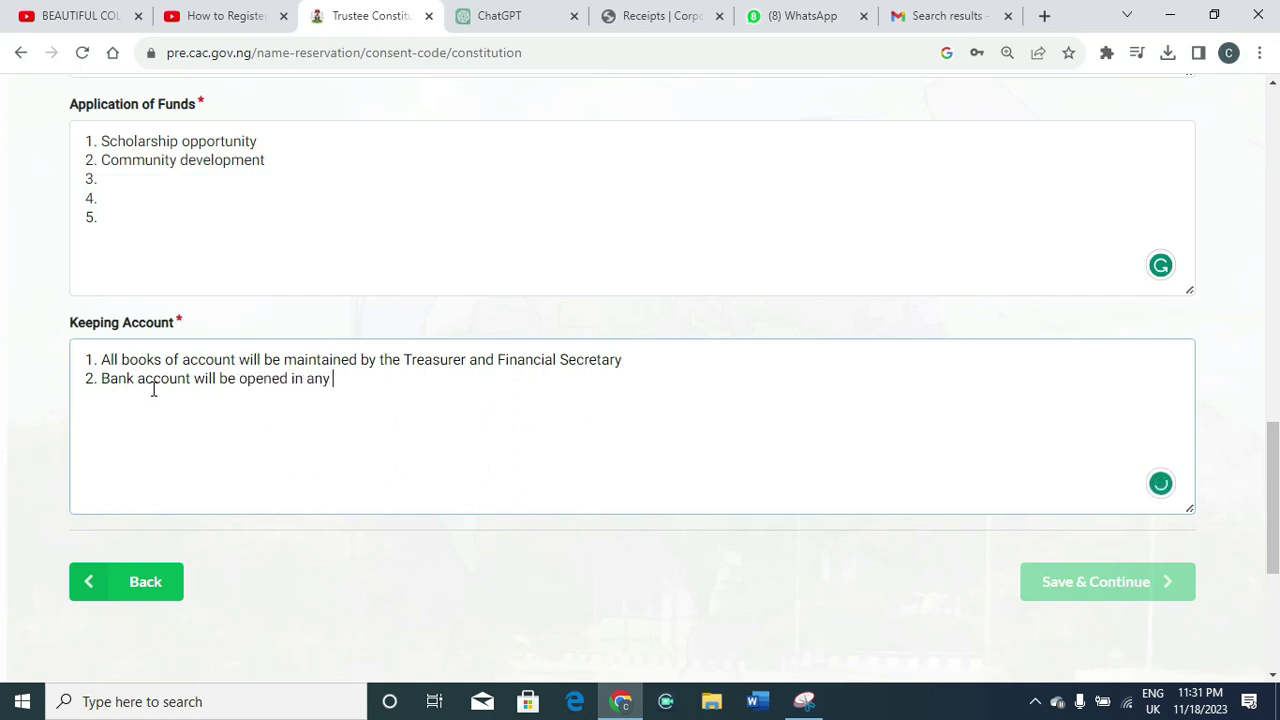
type("ogf")
key("BackSpace")
key("BackSpace")
type("f the commercial")
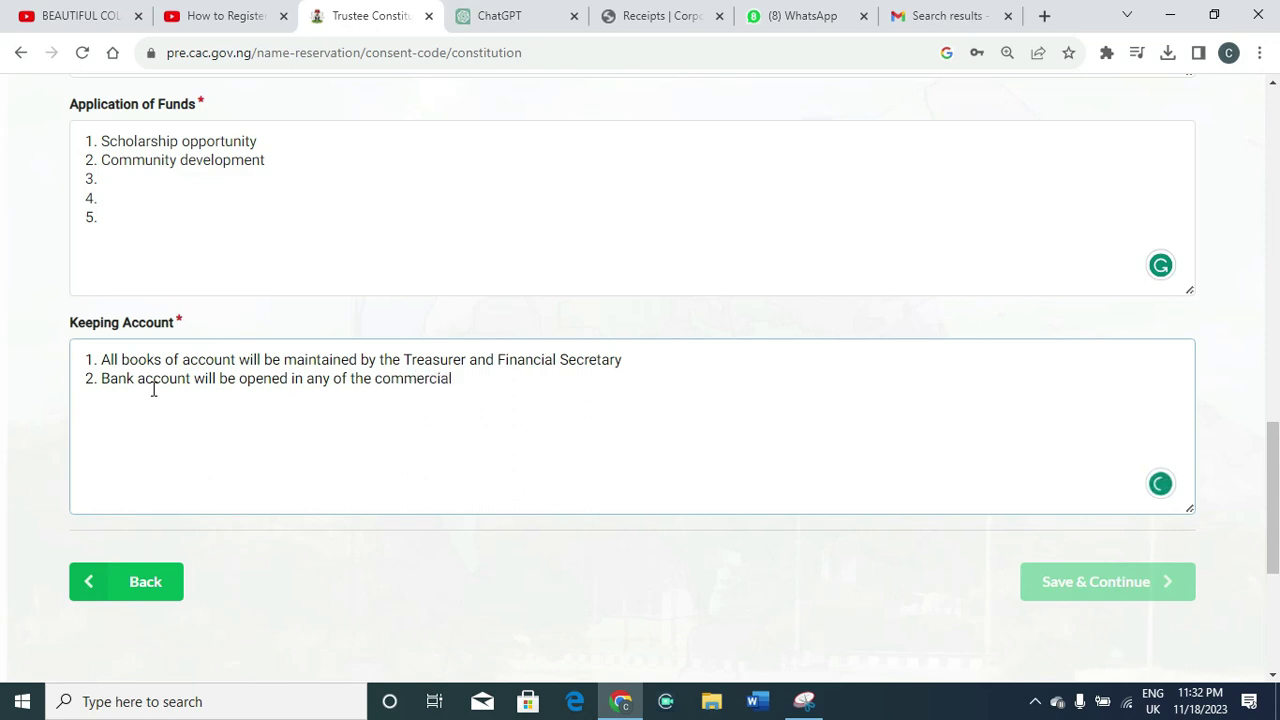
type(" Banks in nigr")
key("BackSpace")
key("BackSpace")
key("BackSpace")
type("Niger")
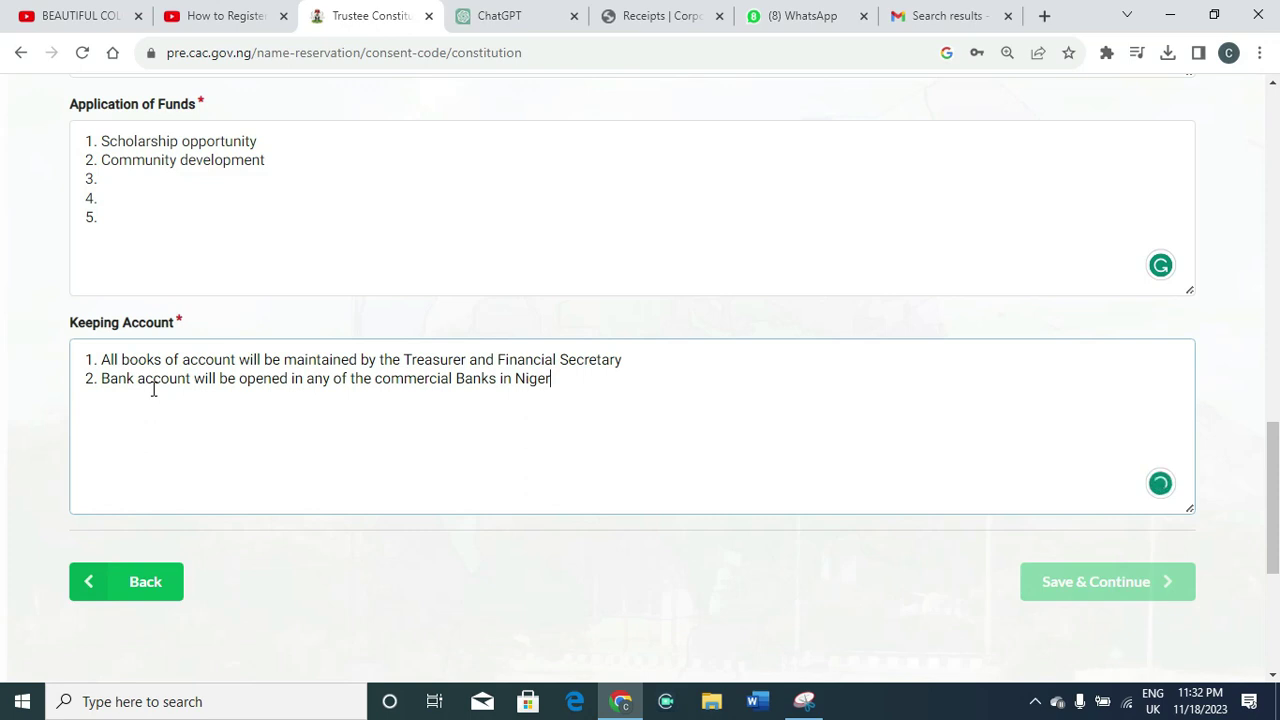
type("ia")
Set the constitution's Minimum Number of Trustees to 2
left_click(1263, 505)
left_click_drag(1263, 484, 1270, 299)
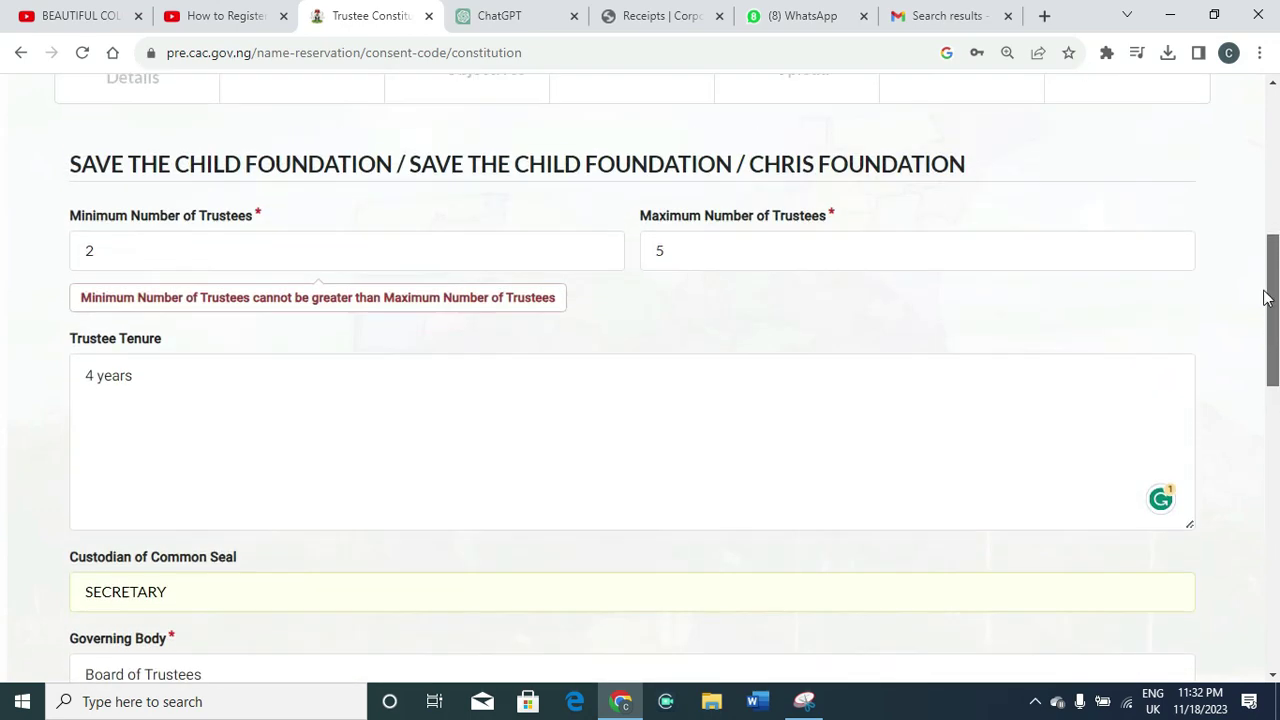
left_click(694, 295)
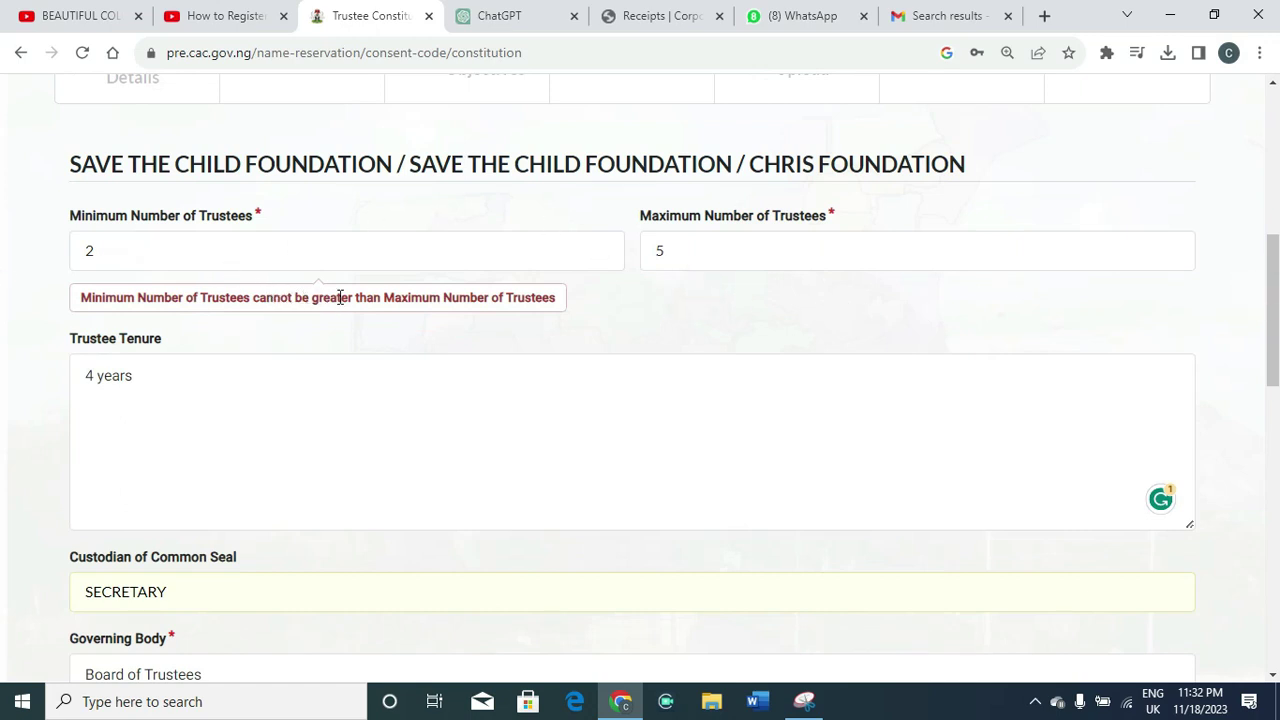
left_click(150, 260)
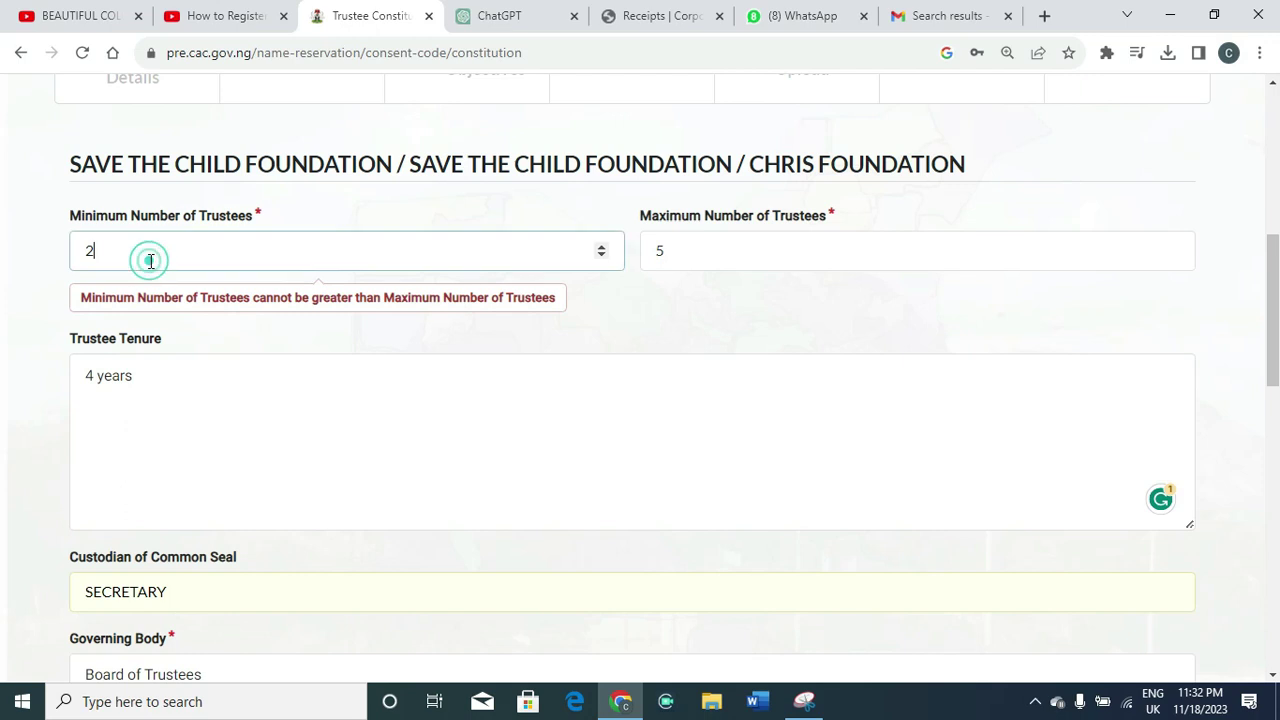
key("BackSpace")
type("2")
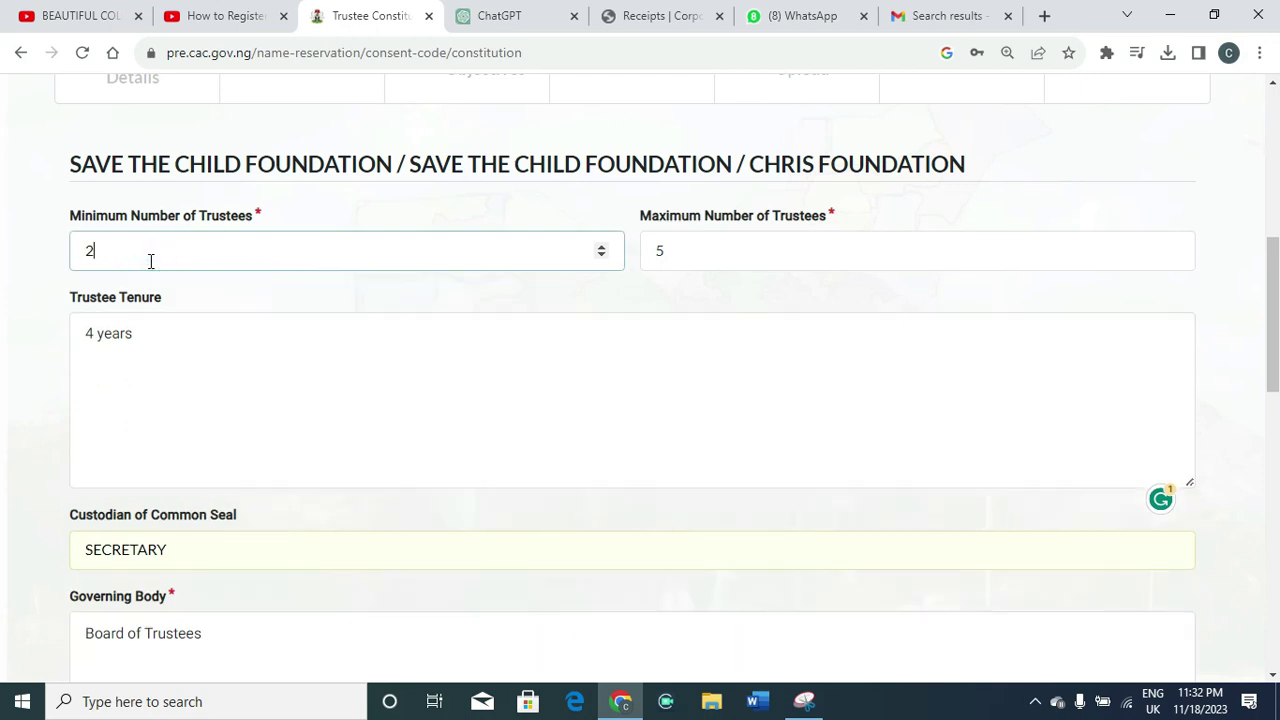
Change Keeping Account line 2 to begin 'A bank account' and save the constitution
left_click_drag(1272, 246, 1274, 456)
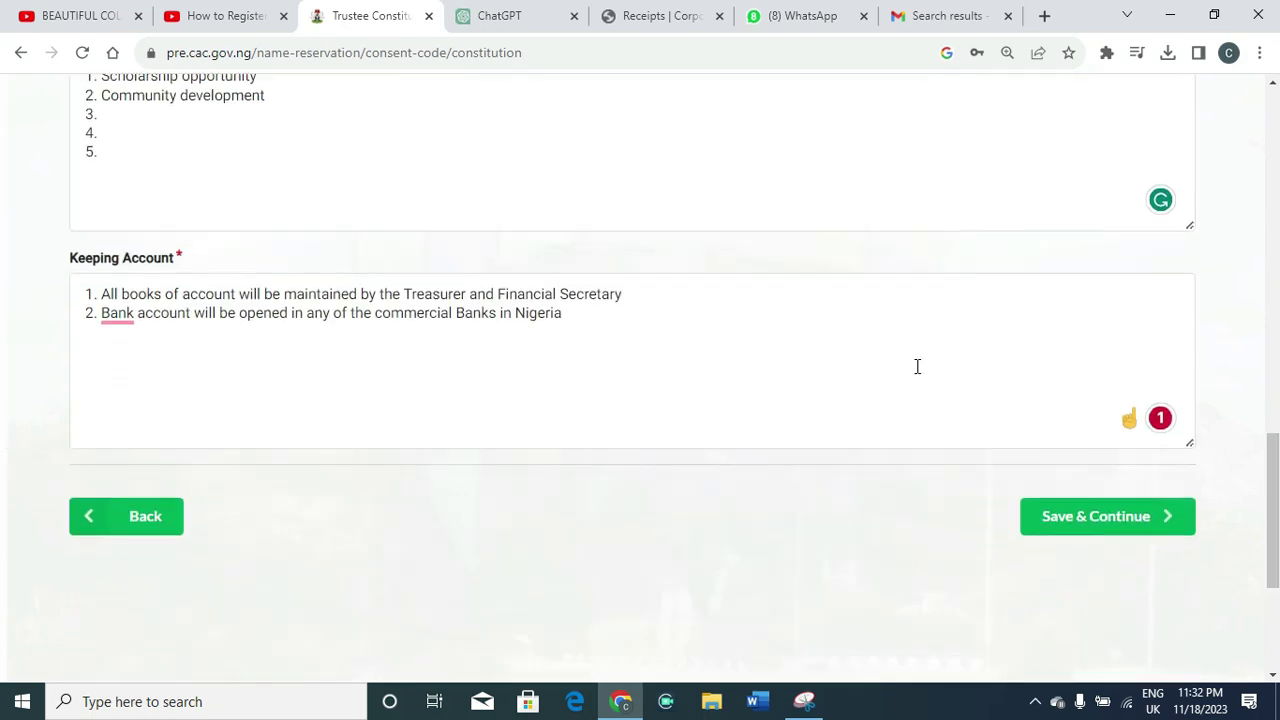
mouse_move(126, 312)
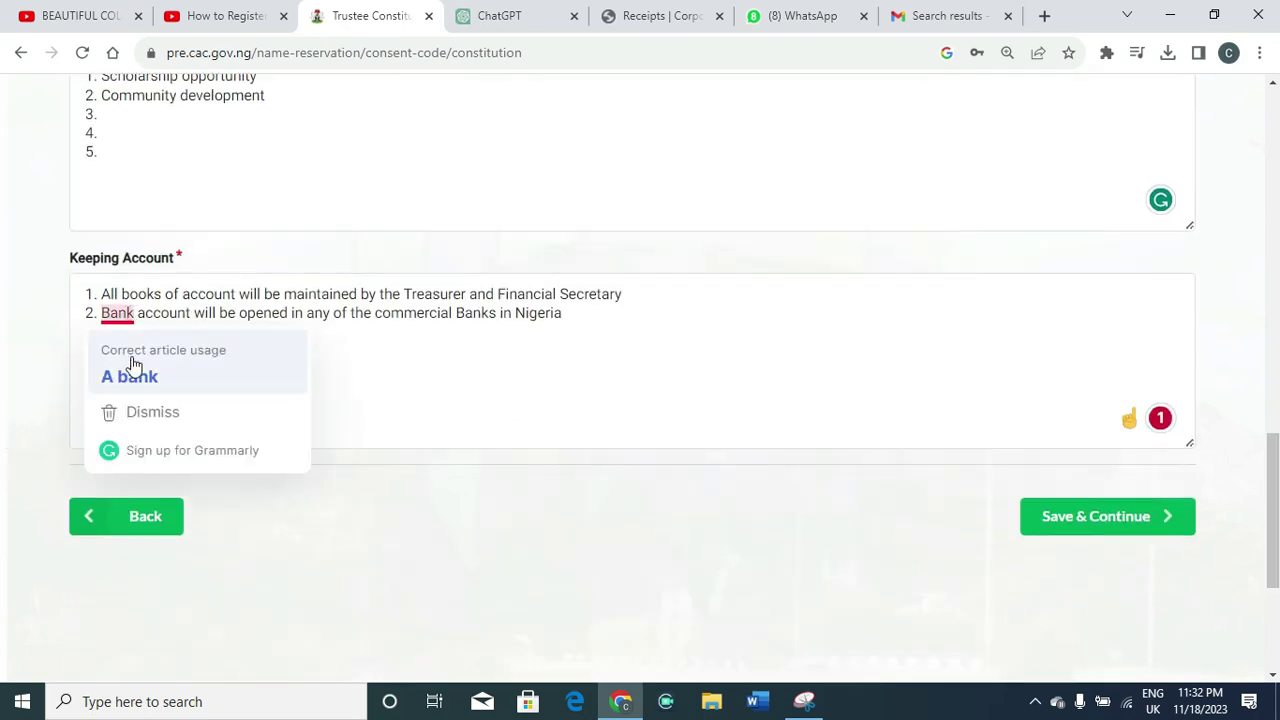
left_click(133, 370)
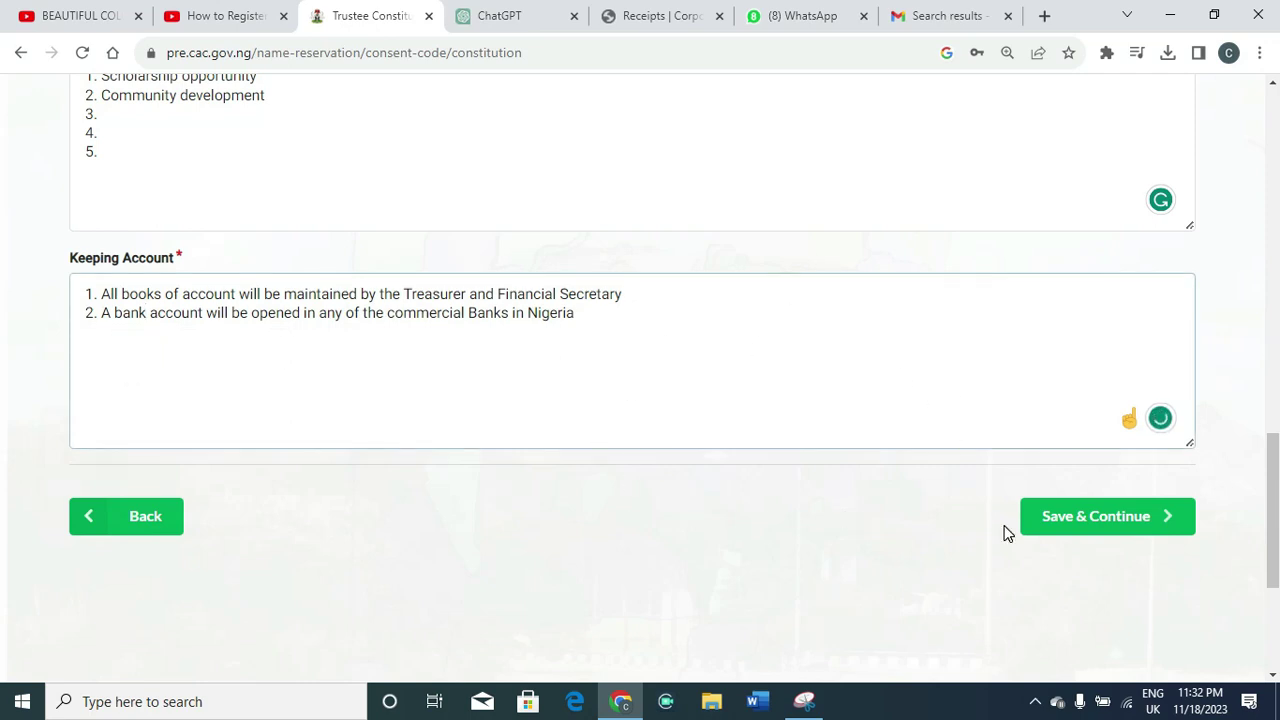
left_click(1066, 533)
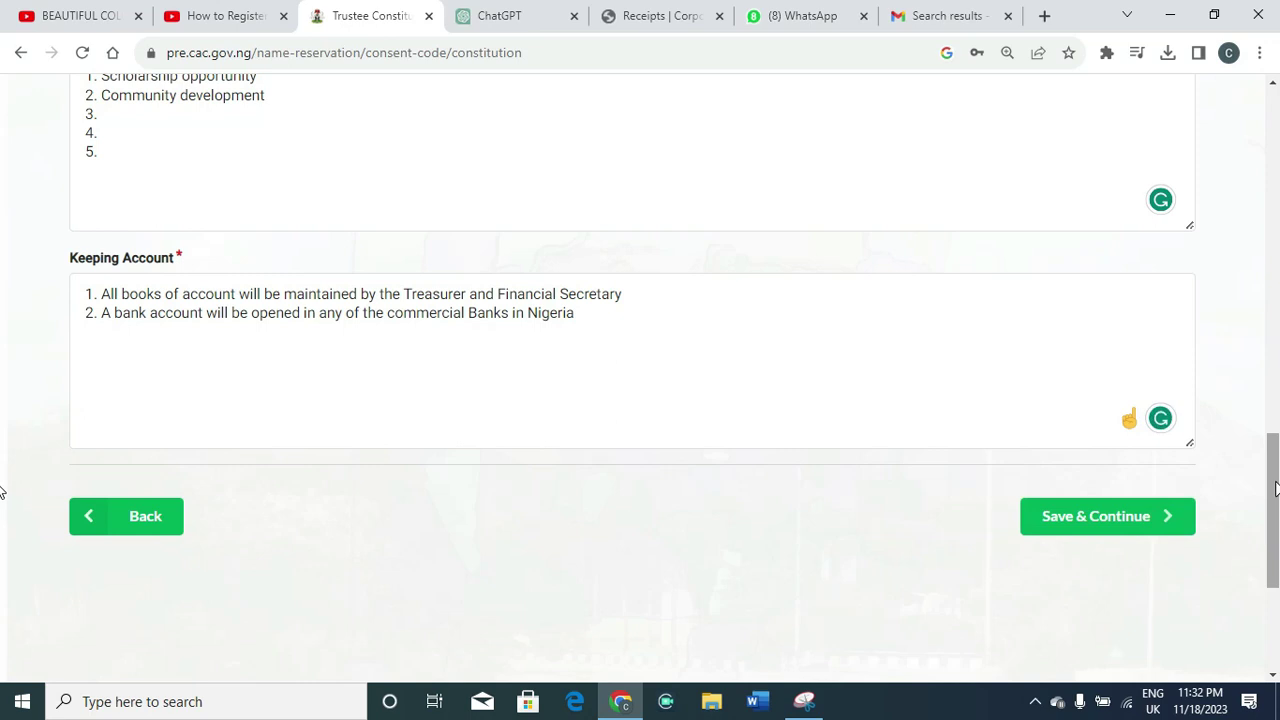
left_click_drag(1275, 488, 1273, 510)
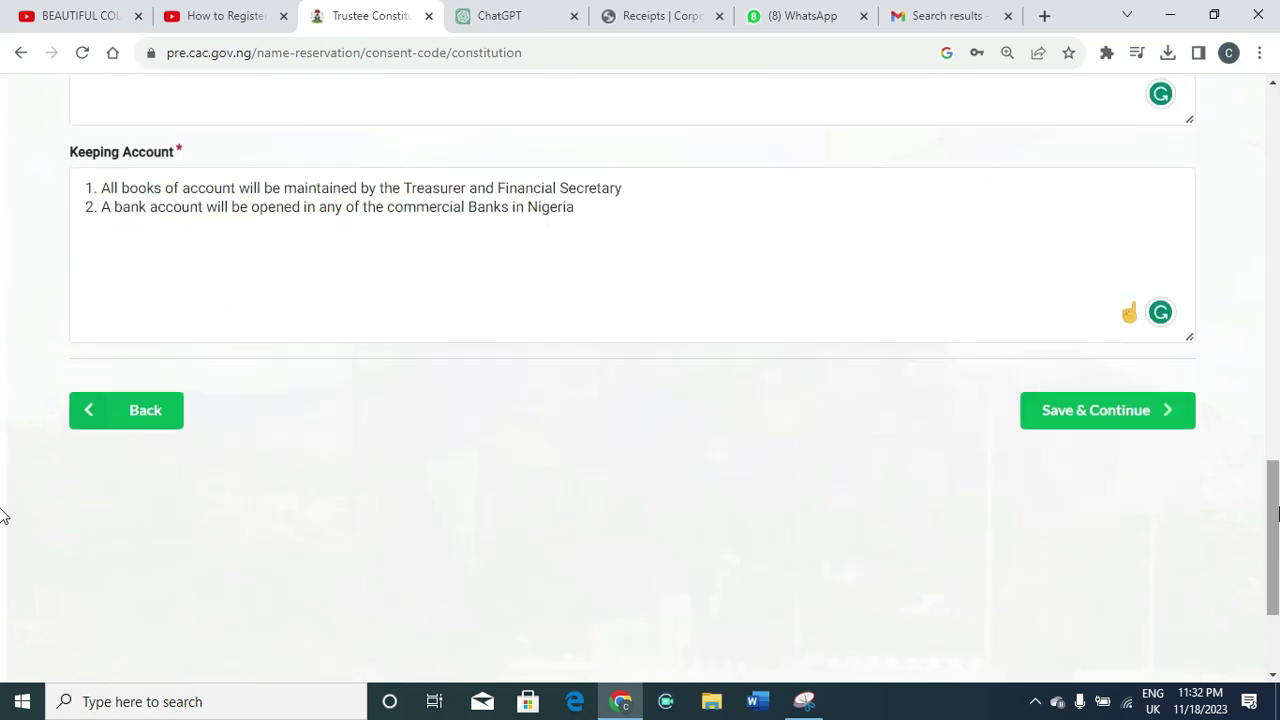
Add the objective 'To provide free educational opportunities to selected benefitiaries'
left_click(1079, 409)
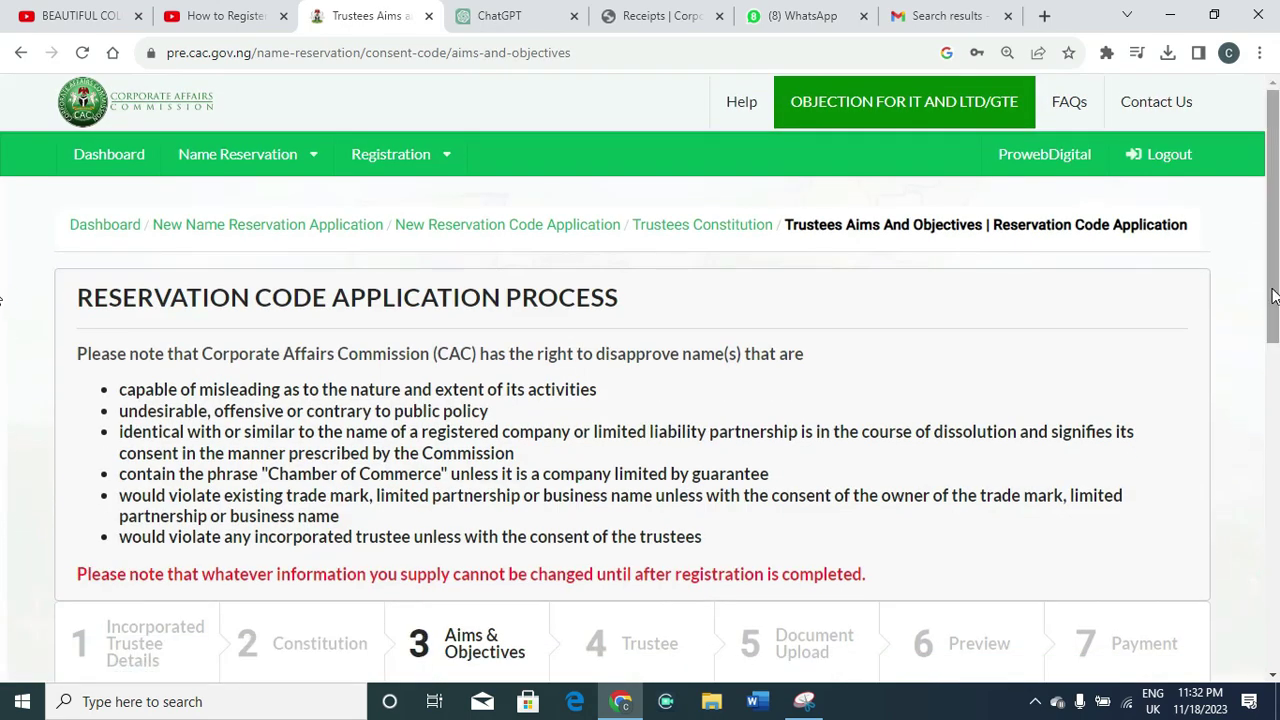
left_click_drag(1273, 296, 1275, 498)
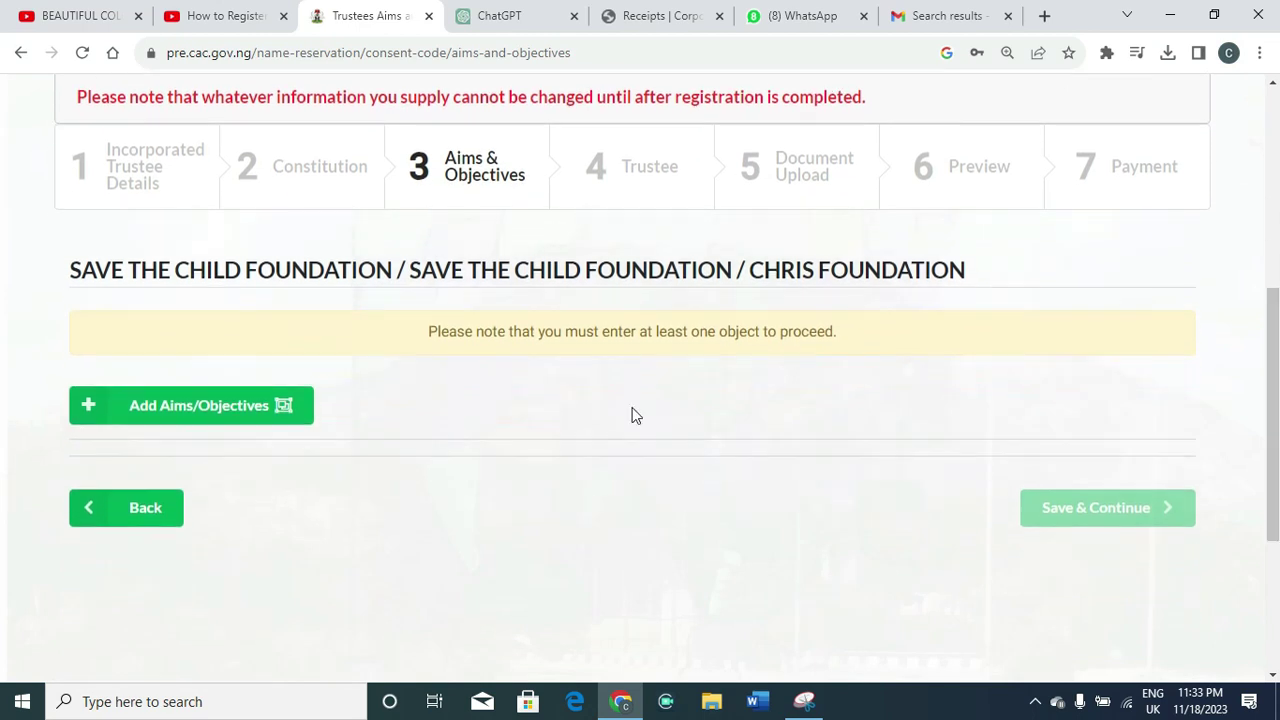
left_click(120, 417)
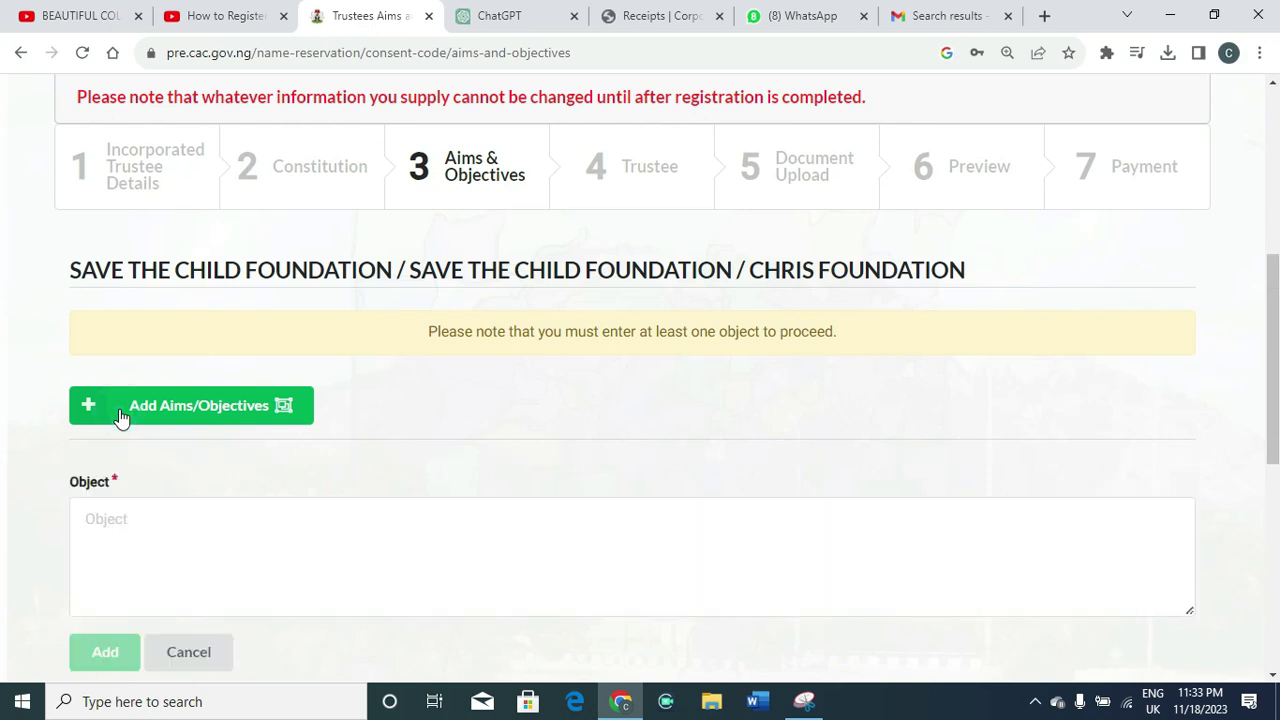
left_click(118, 522)
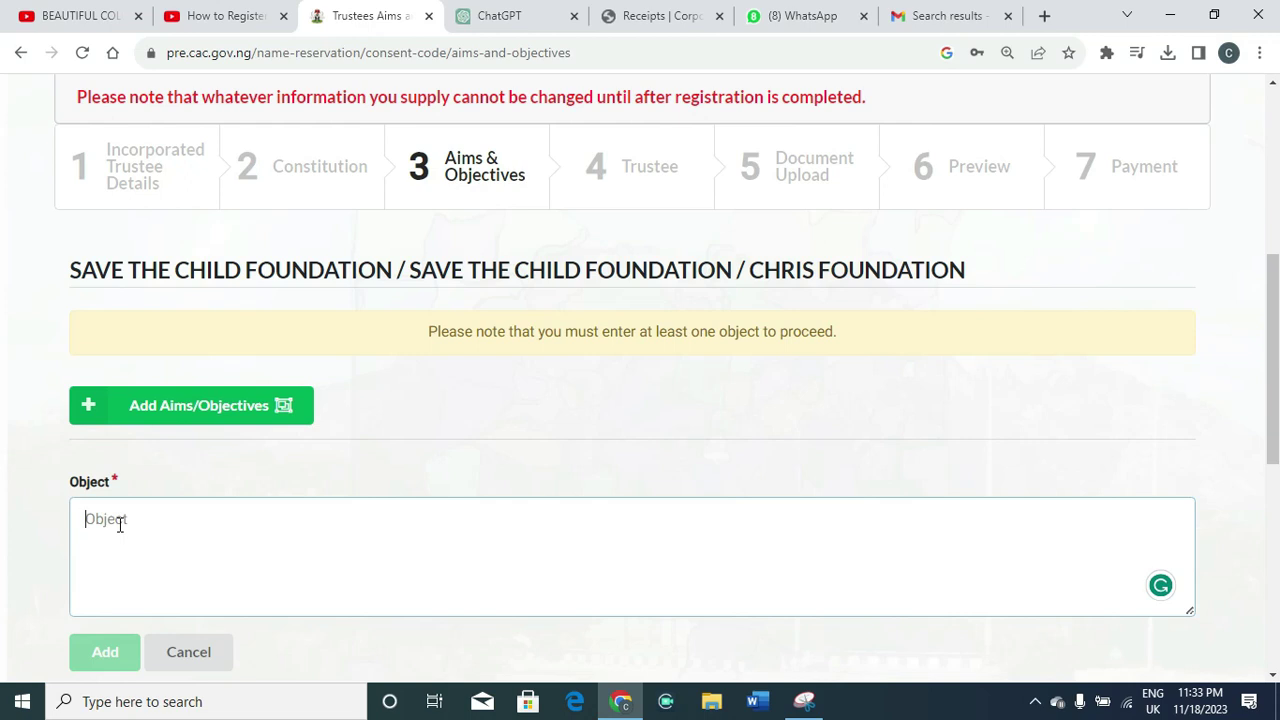
type("To ")
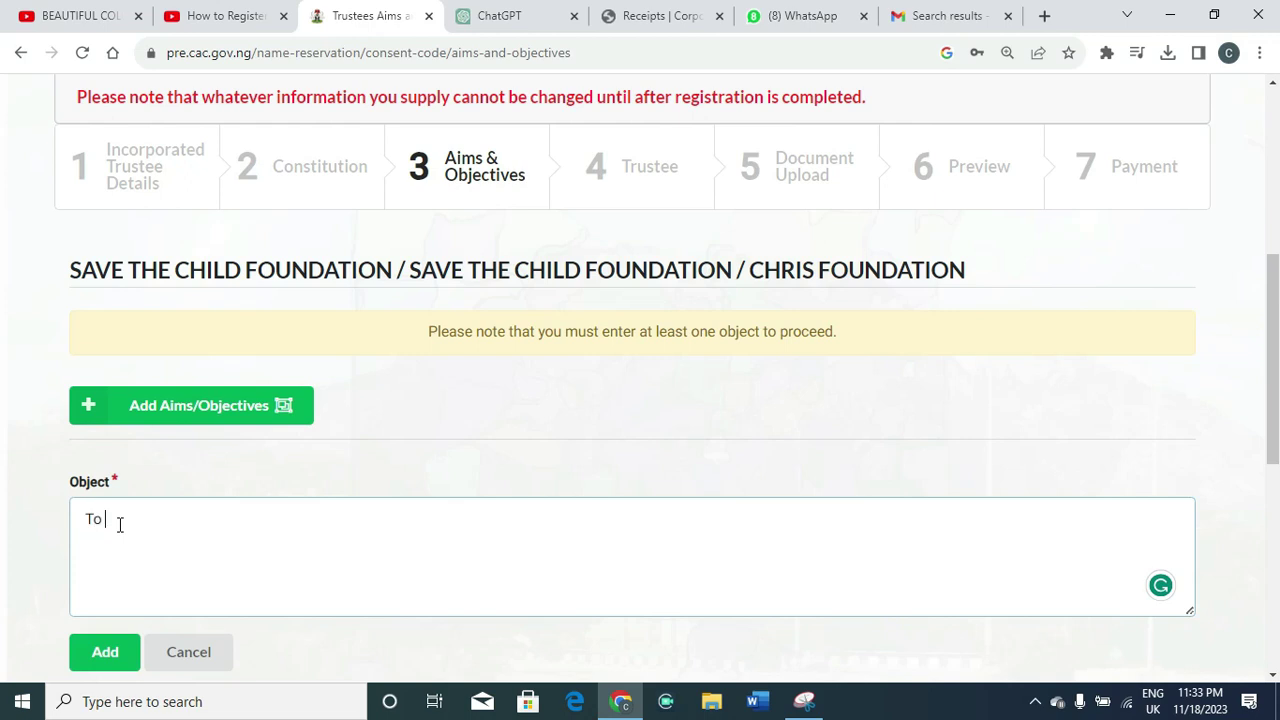
type("provide free education")
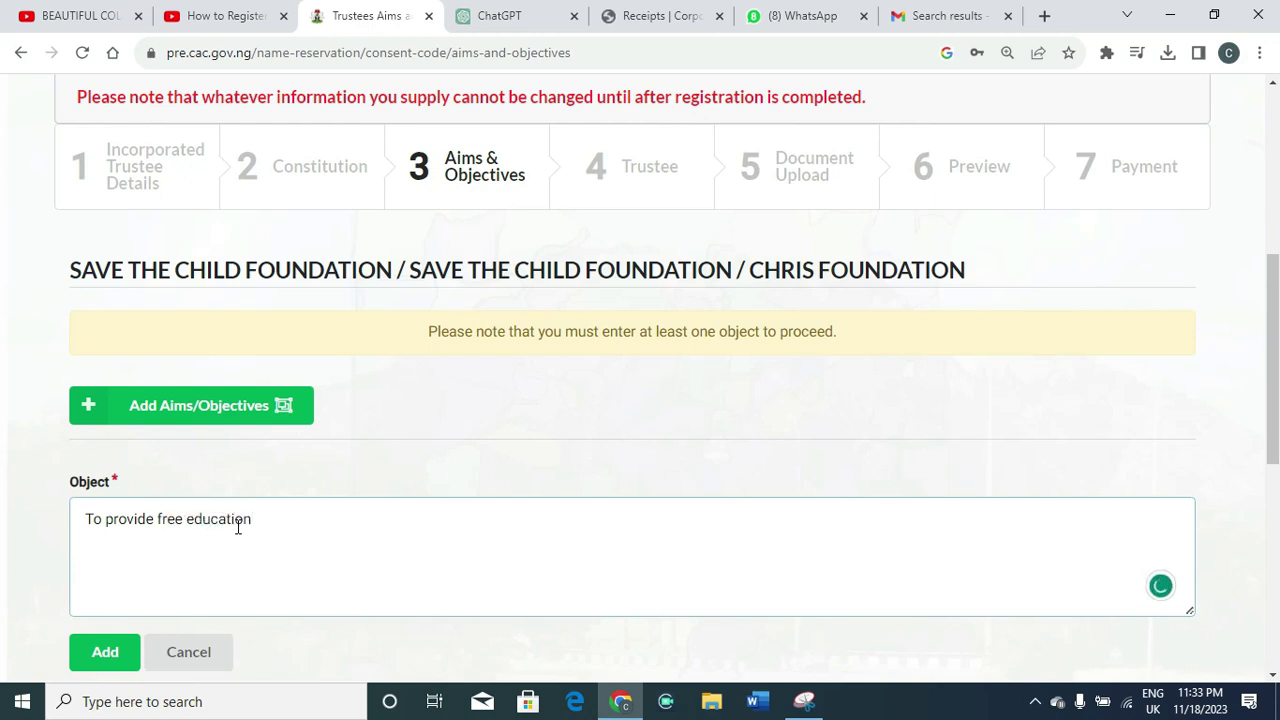
type("al opportunities ")
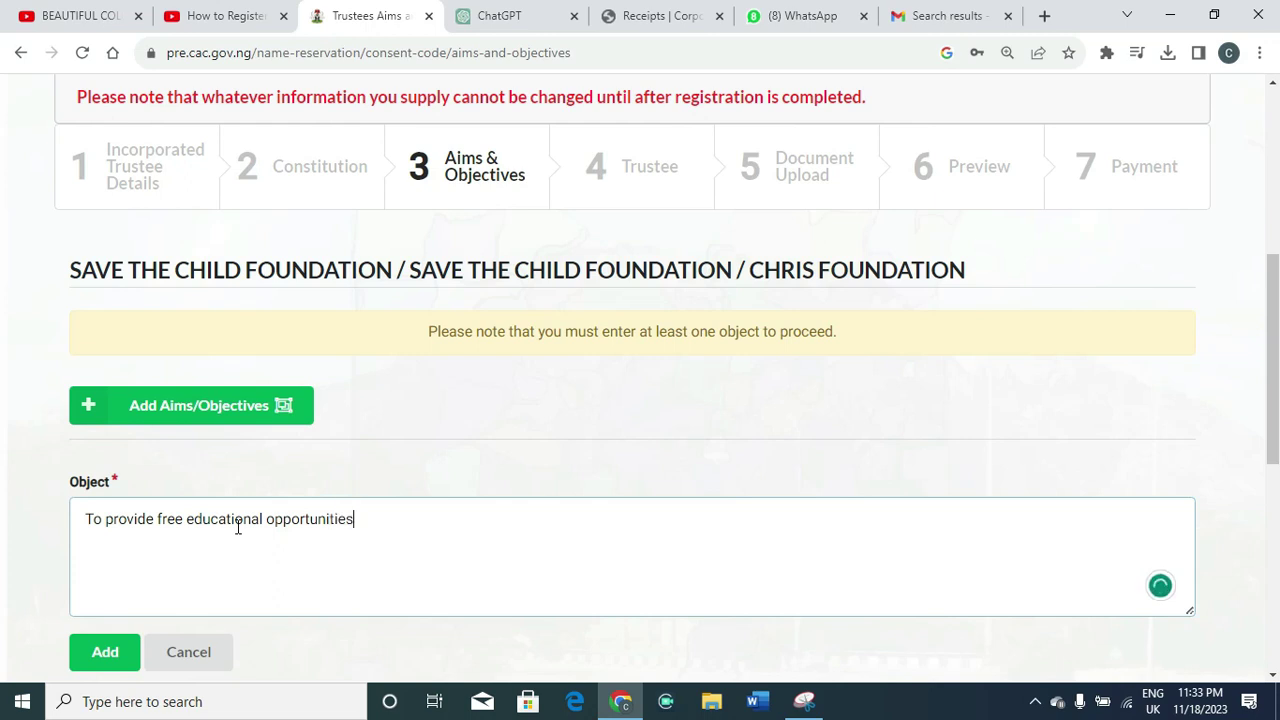
type("to")
type("selected ")
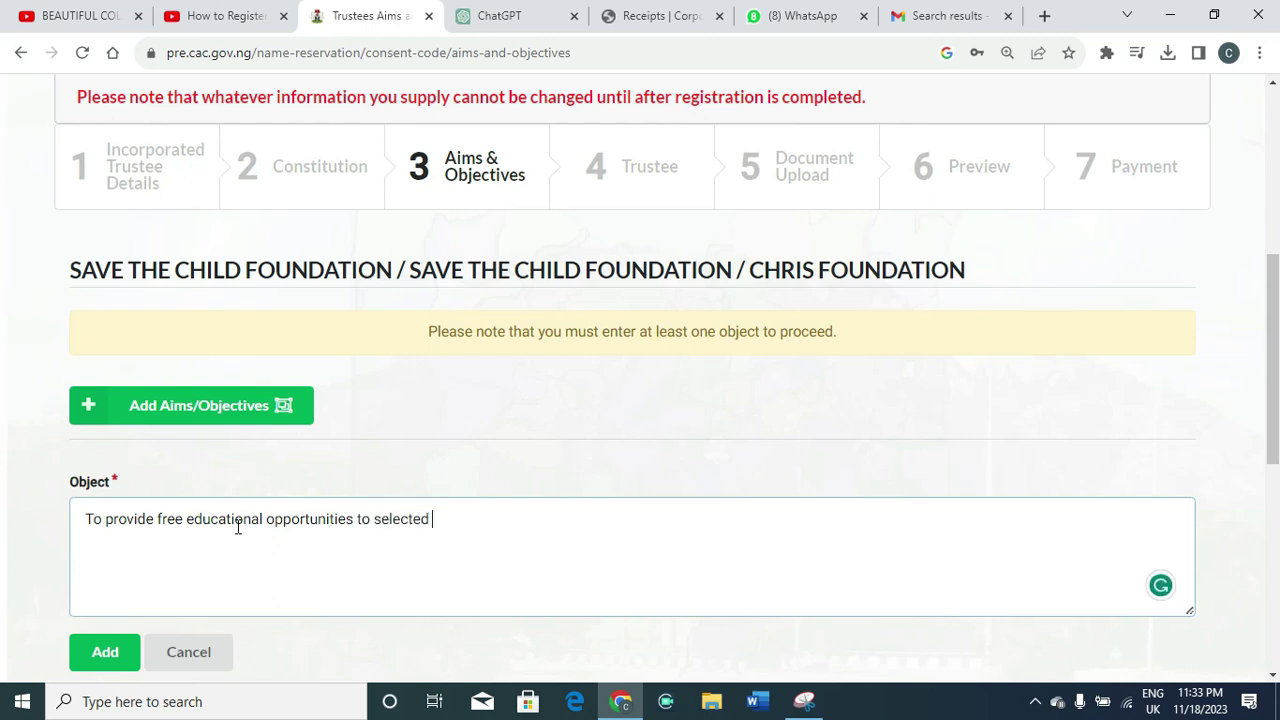
type("benefitiiaries")
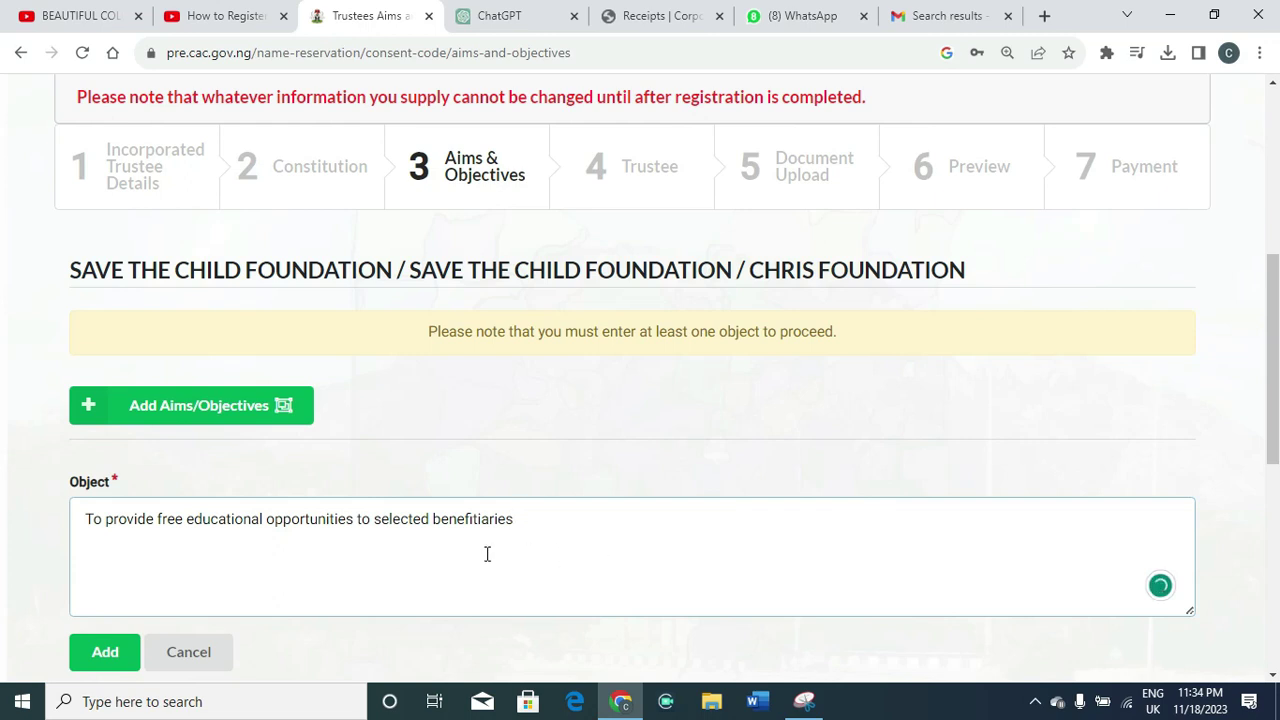
left_click(100, 660)
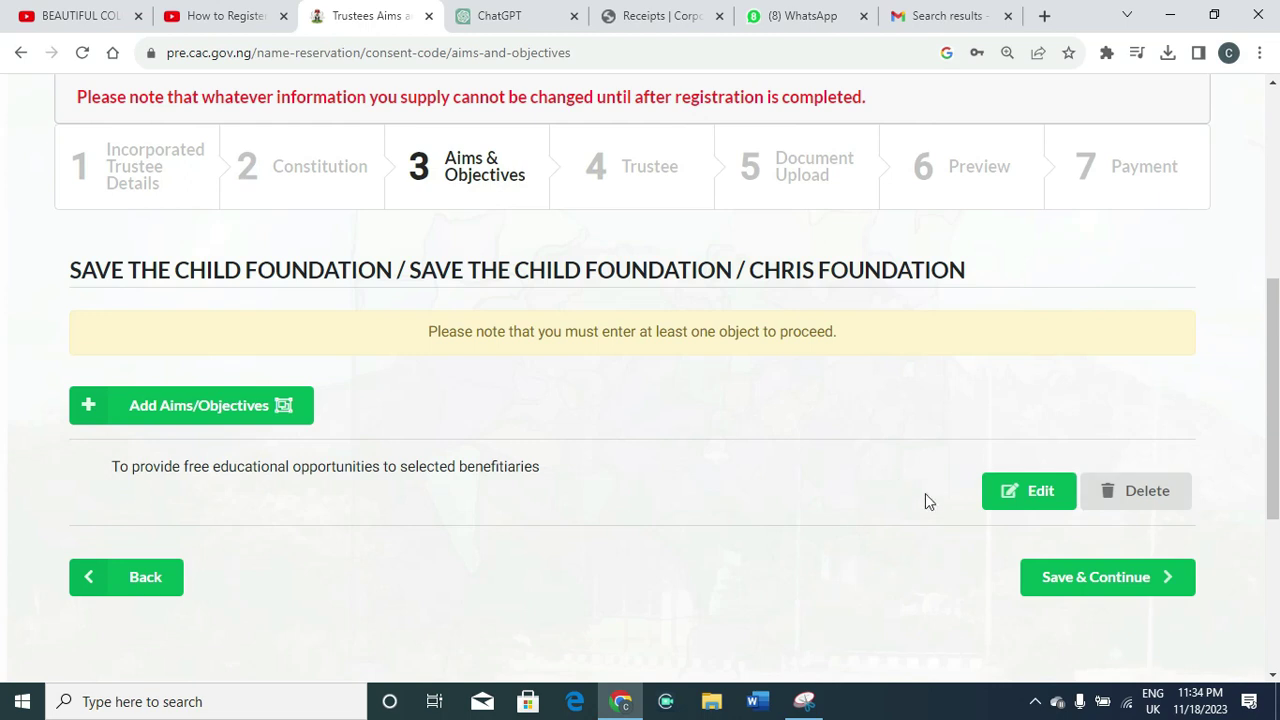
Add the objective 'To community development services' and save the aims and objectives
left_click(190, 404)
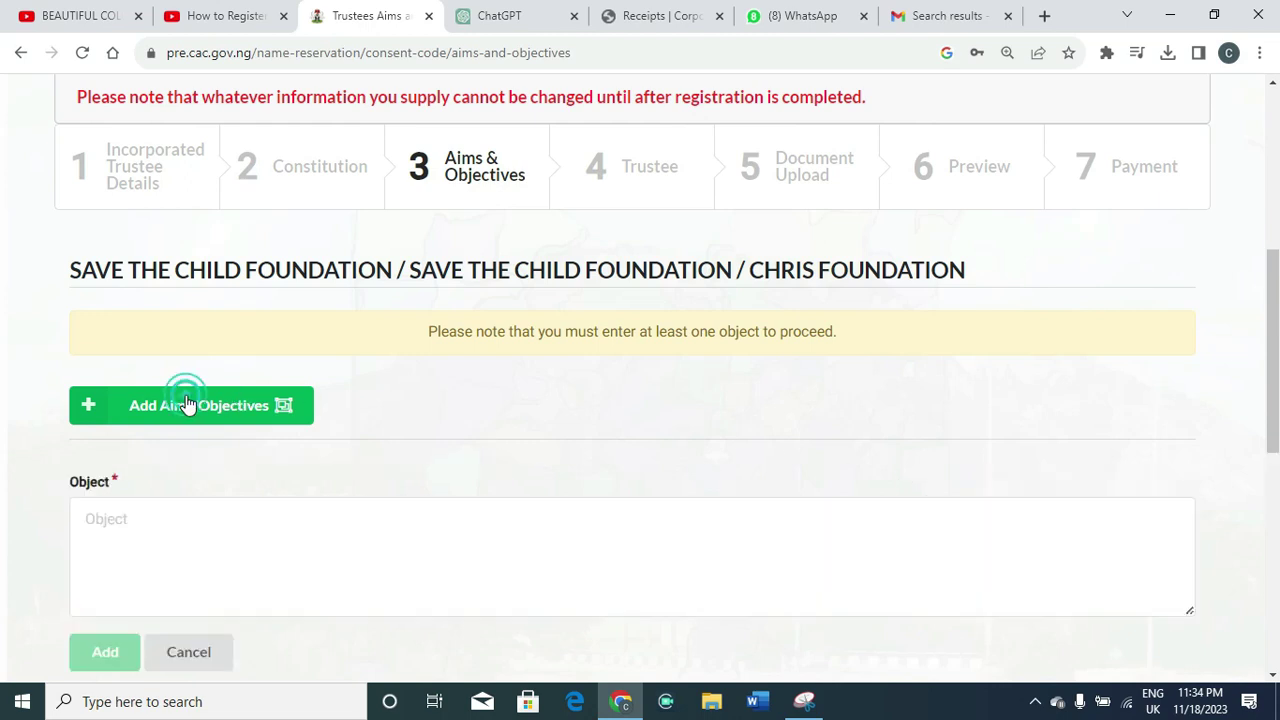
left_click(145, 530)
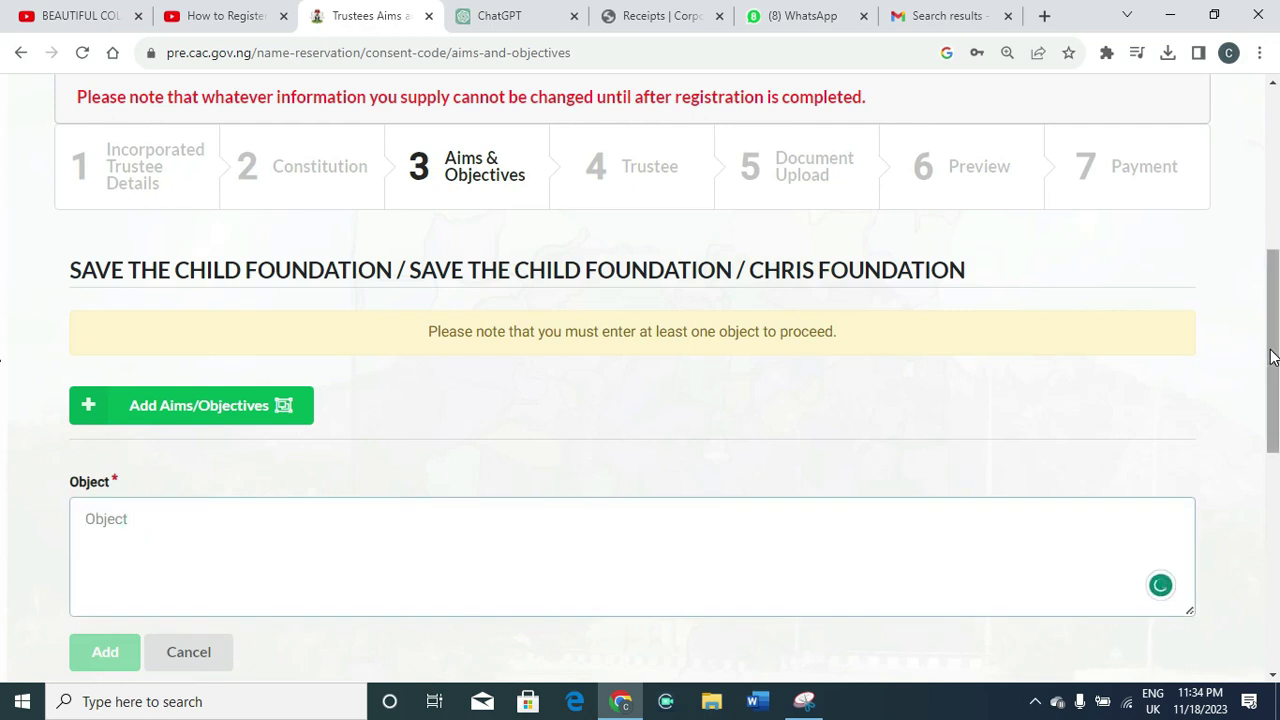
left_click_drag(1272, 350, 1274, 419)
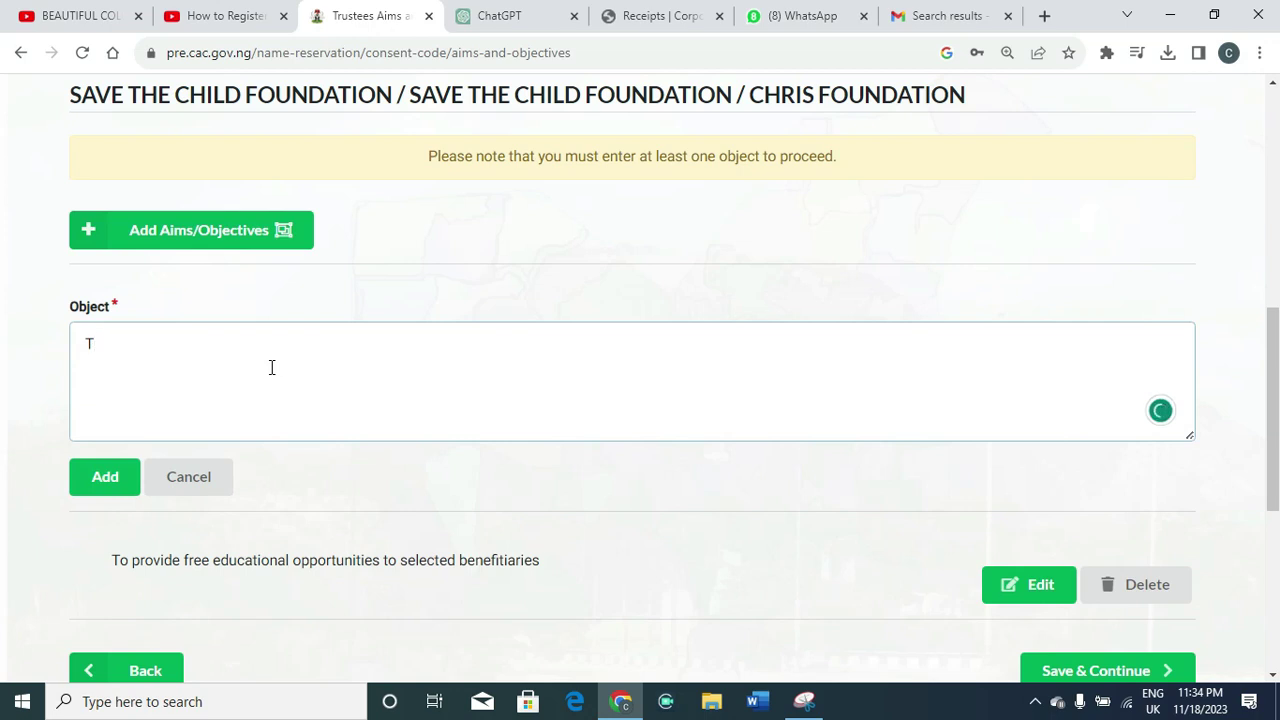
type("o")
type(" grow")
type("ve")
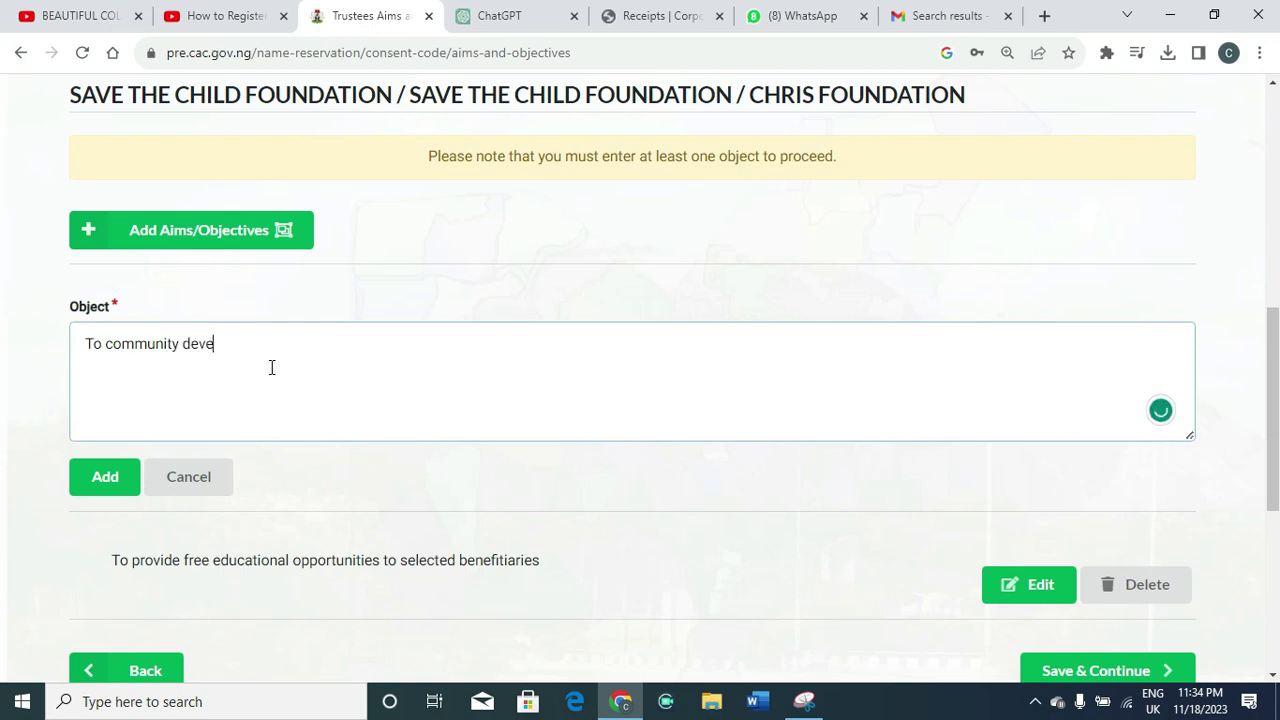
type("lopment services")
left_click(100, 457)
left_click(104, 480)
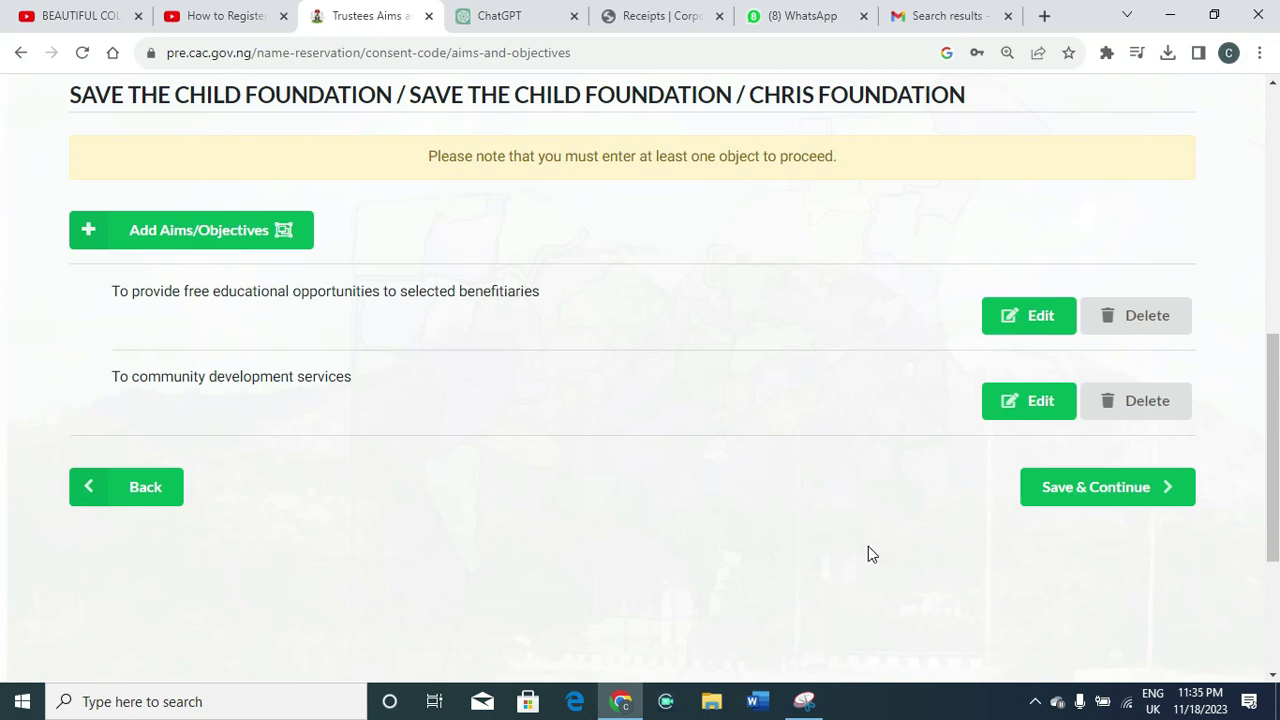
left_click(1072, 497)
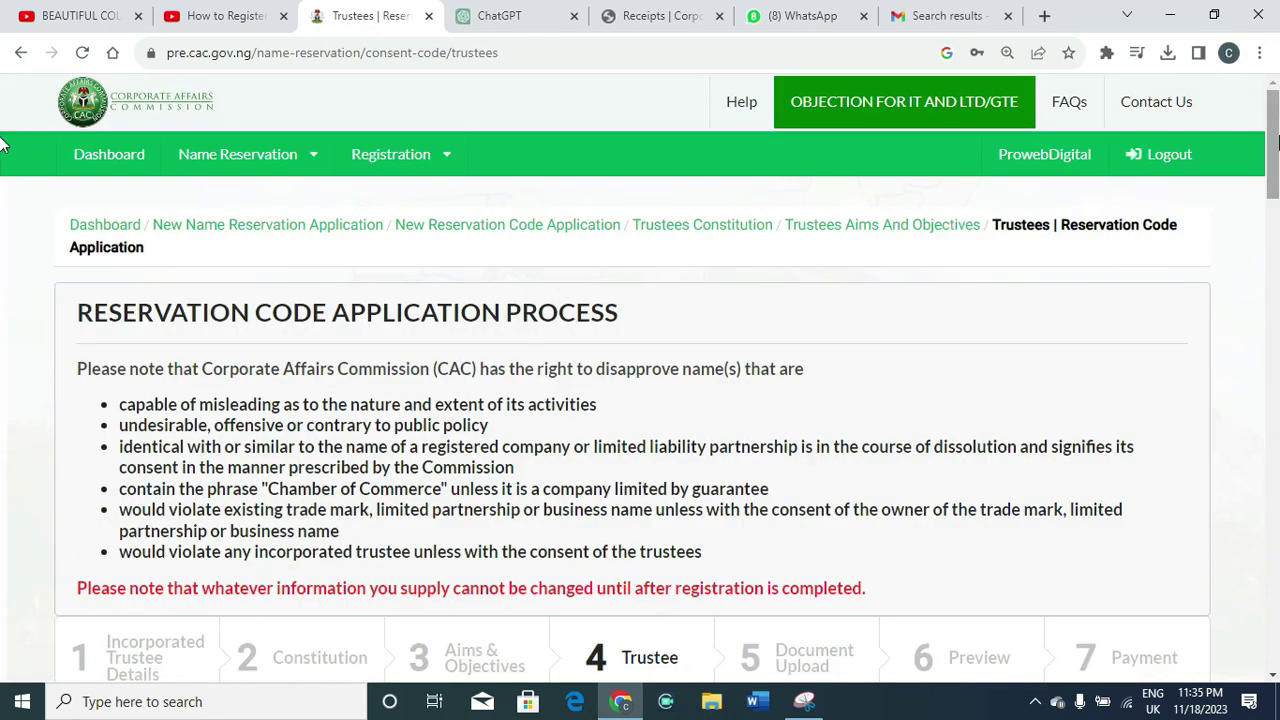
Fill in the new trustee's name fields, date of birth and other personal details
left_click_drag(1275, 143, 1265, 253)
scroll(1265, 253, "up", 2)
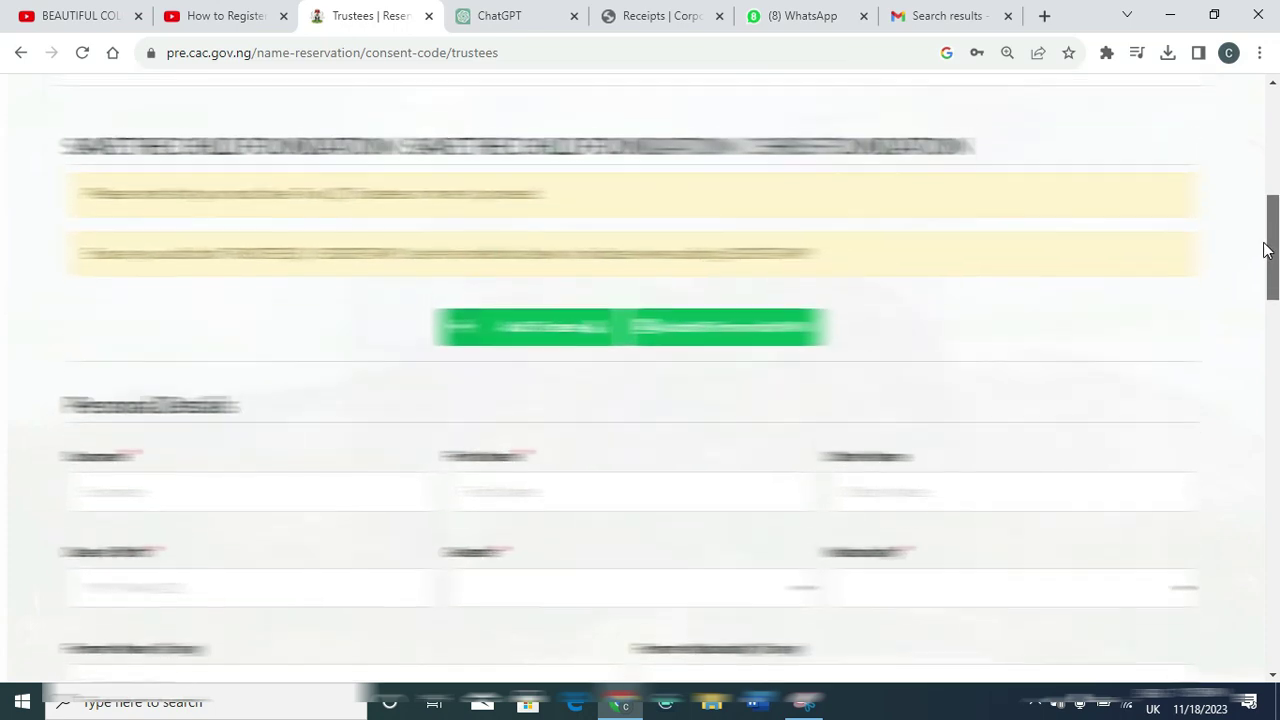
left_click_drag(1265, 258, 1245, 275)
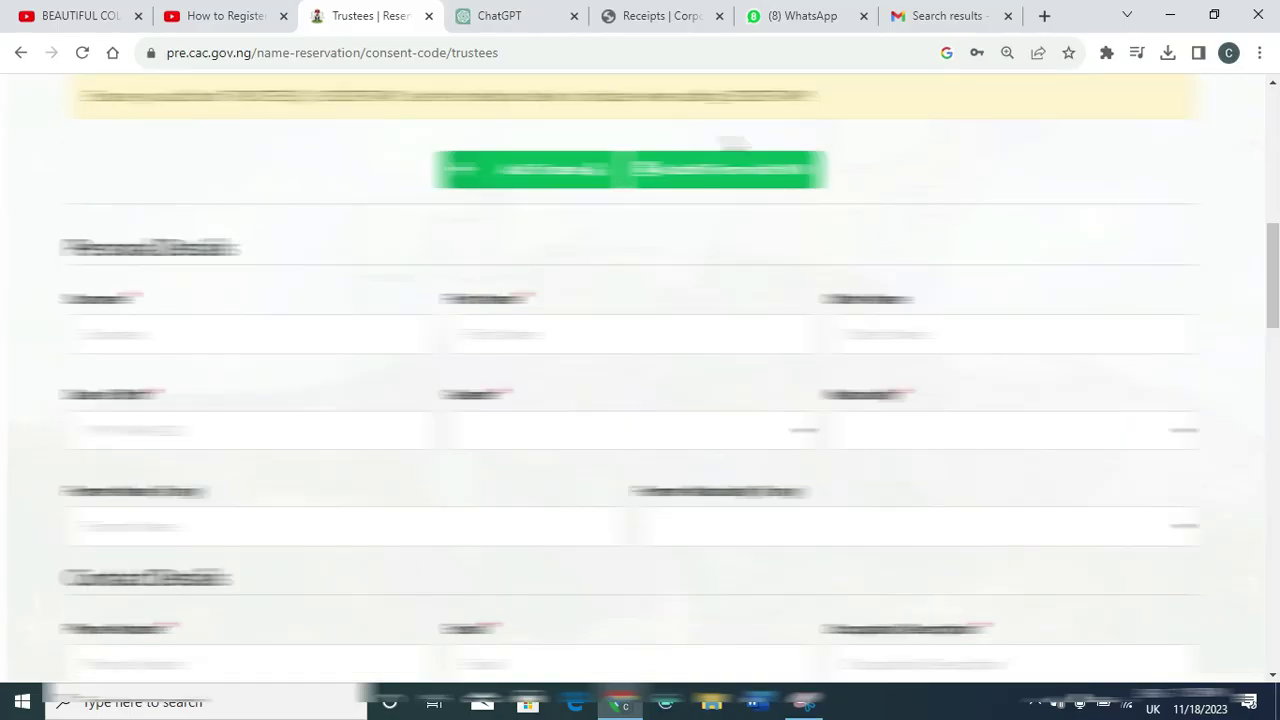
left_click(724, 145)
left_click(721, 401)
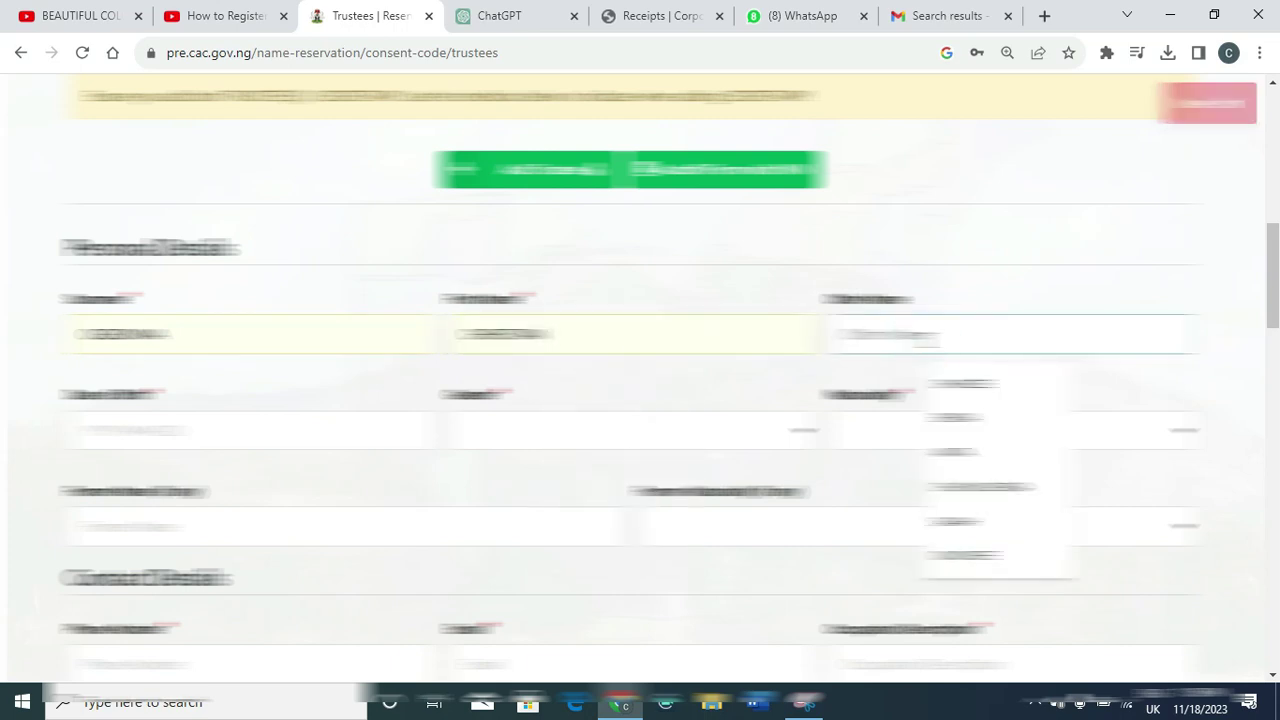
left_click(271, 432)
left_click(150, 553)
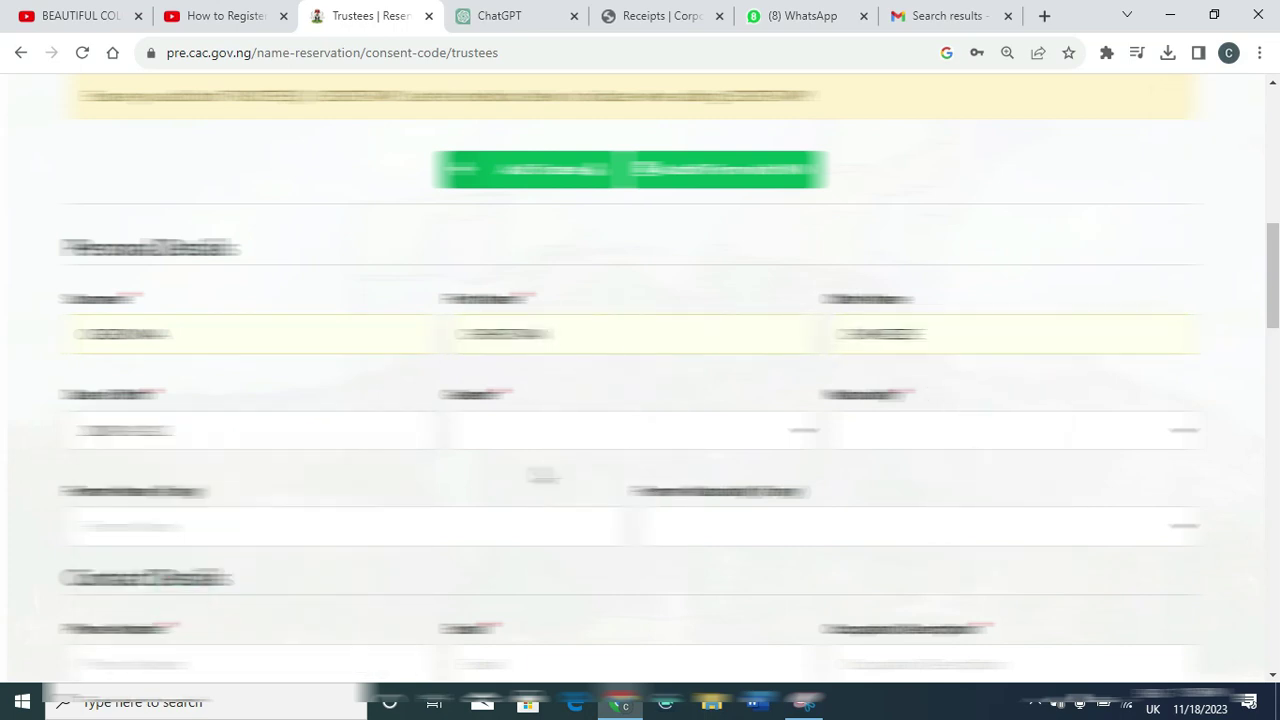
left_click(628, 430)
left_click(1010, 430)
Fill in the trustee's contact details
scroll(640, 380, "down", 2)
left_click(135, 447)
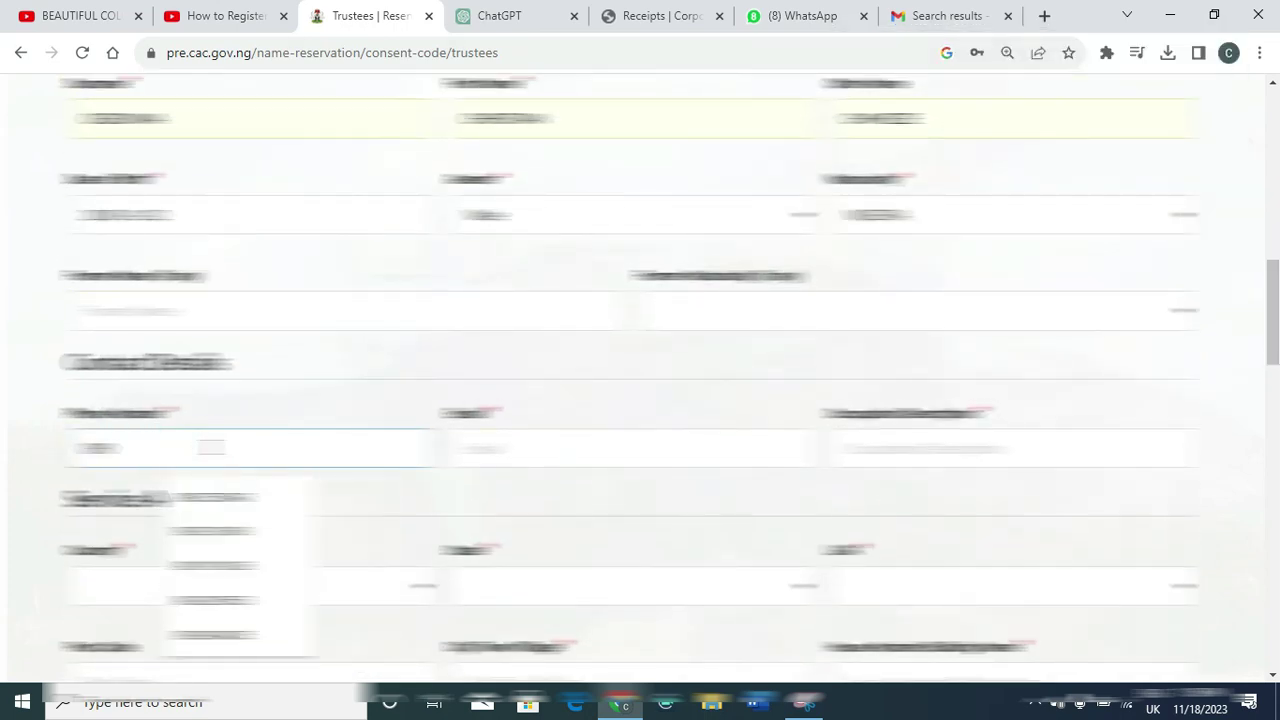
left_click(628, 447)
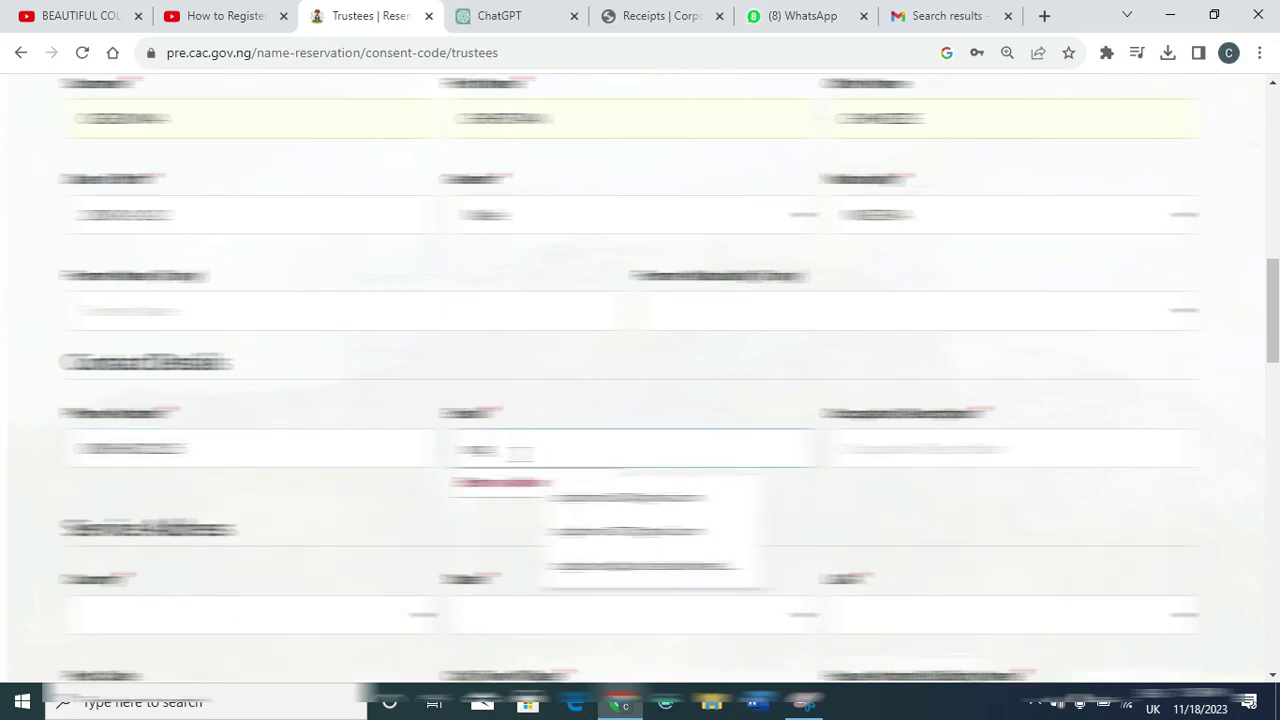
left_click(600, 490)
left_click(1010, 447)
left_click(985, 528)
Choose the address region, complete the street fields, and enable the matching residential address option
scroll(640, 400, "down", 3)
left_click(245, 295)
left_click(130, 400)
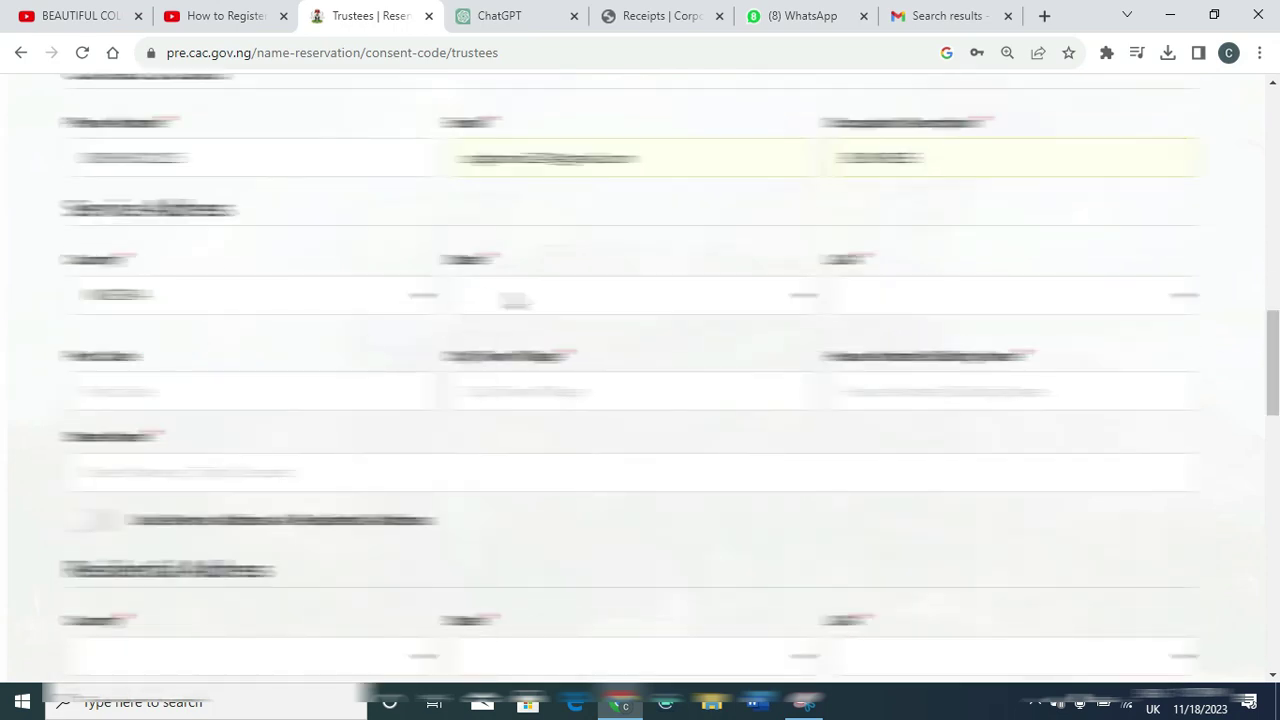
left_click(628, 295)
left_click(600, 589)
left_click(1010, 295)
left_click(1010, 532)
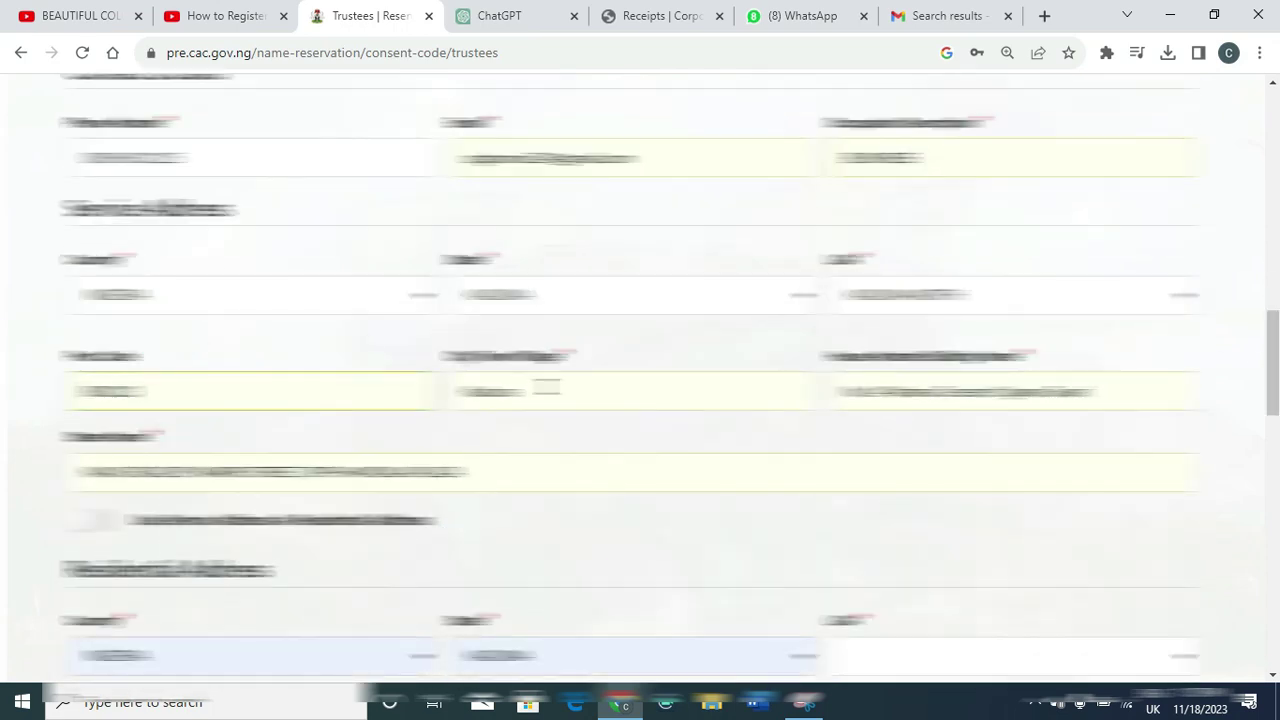
left_click(1010, 391)
left_click(1000, 470)
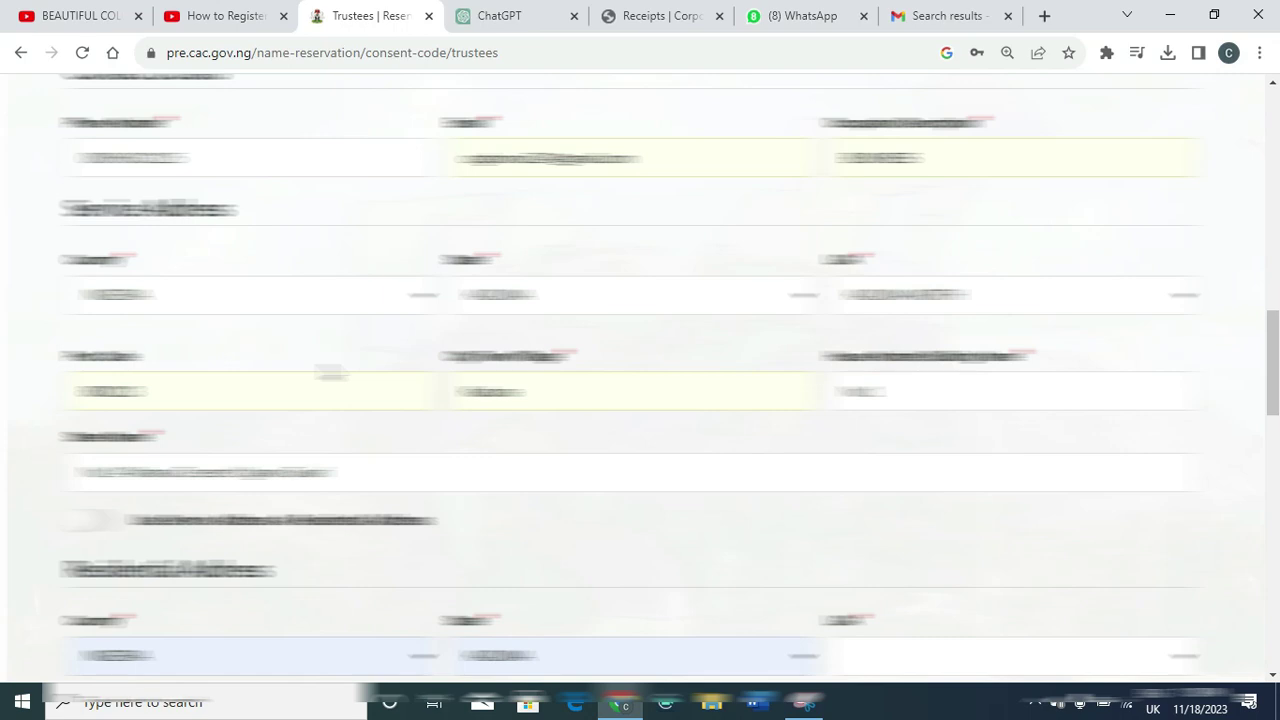
left_click(100, 520)
scroll(1270, 467, "down", 10)
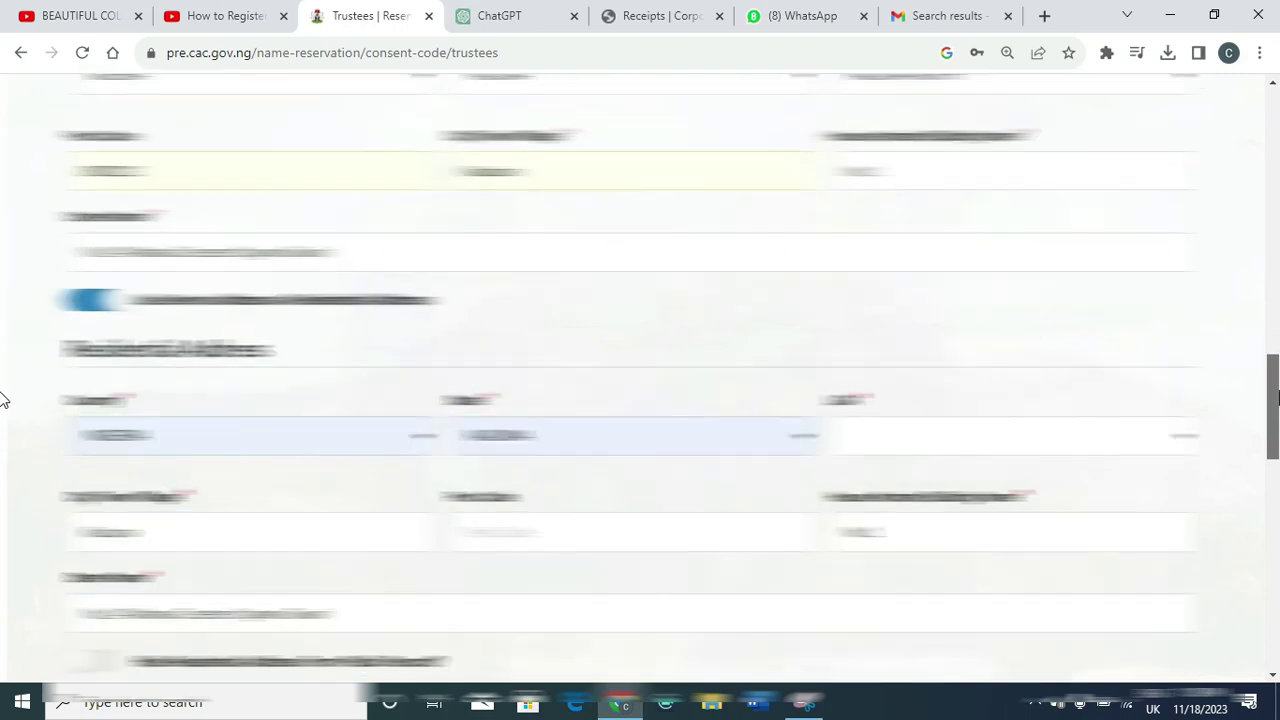
Leave the role boxes unticked, choose the ID type, enter the trustee's ID number, and add the trustee
scroll(1270, 467, "down", 1)
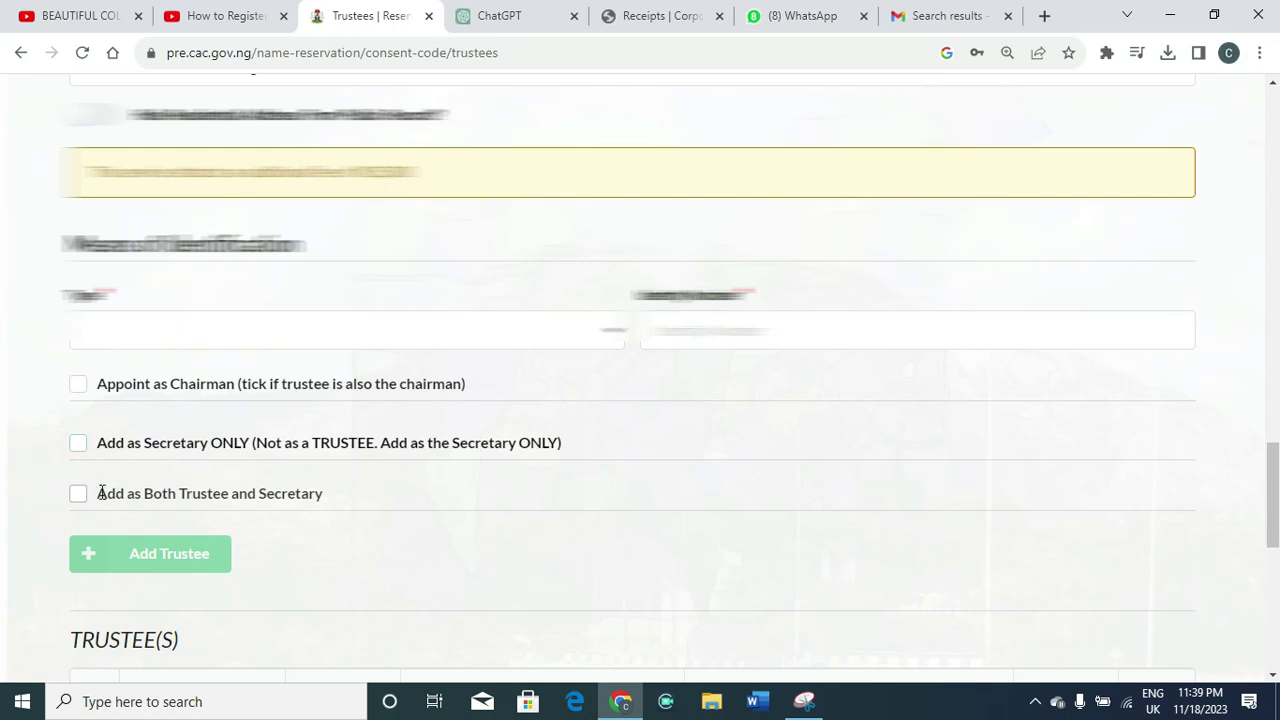
left_click(80, 497)
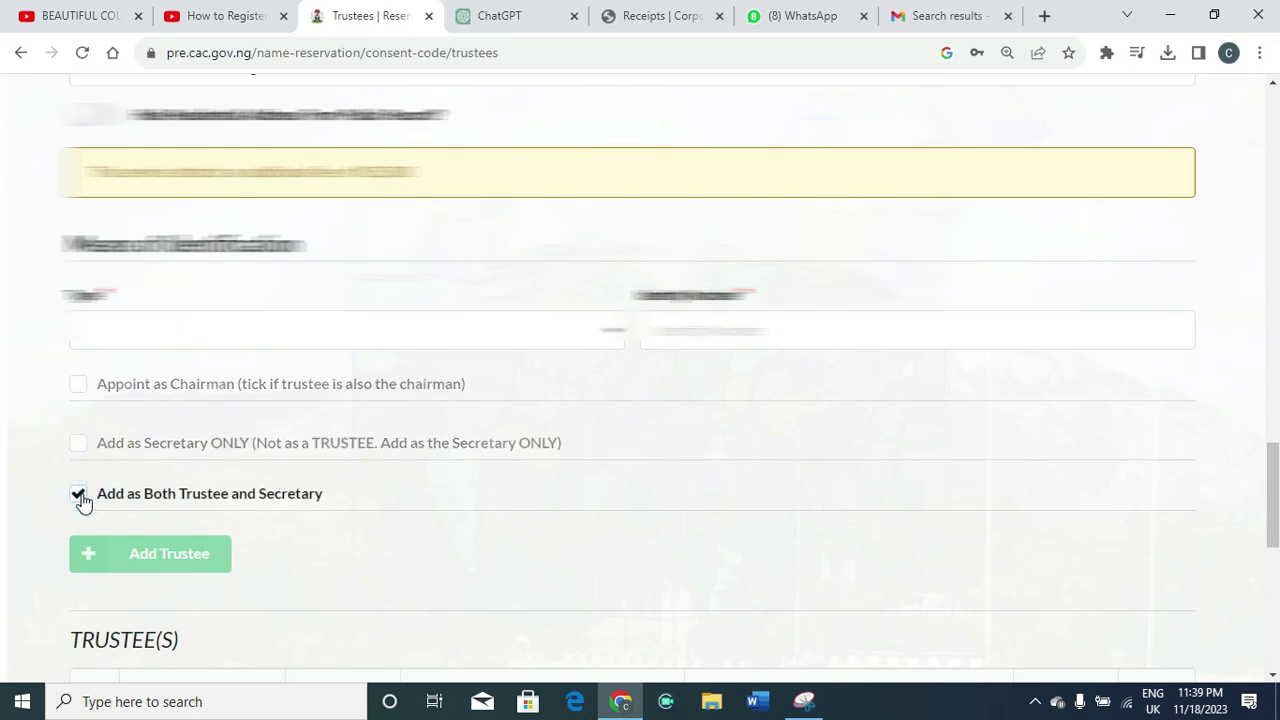
left_click(80, 497)
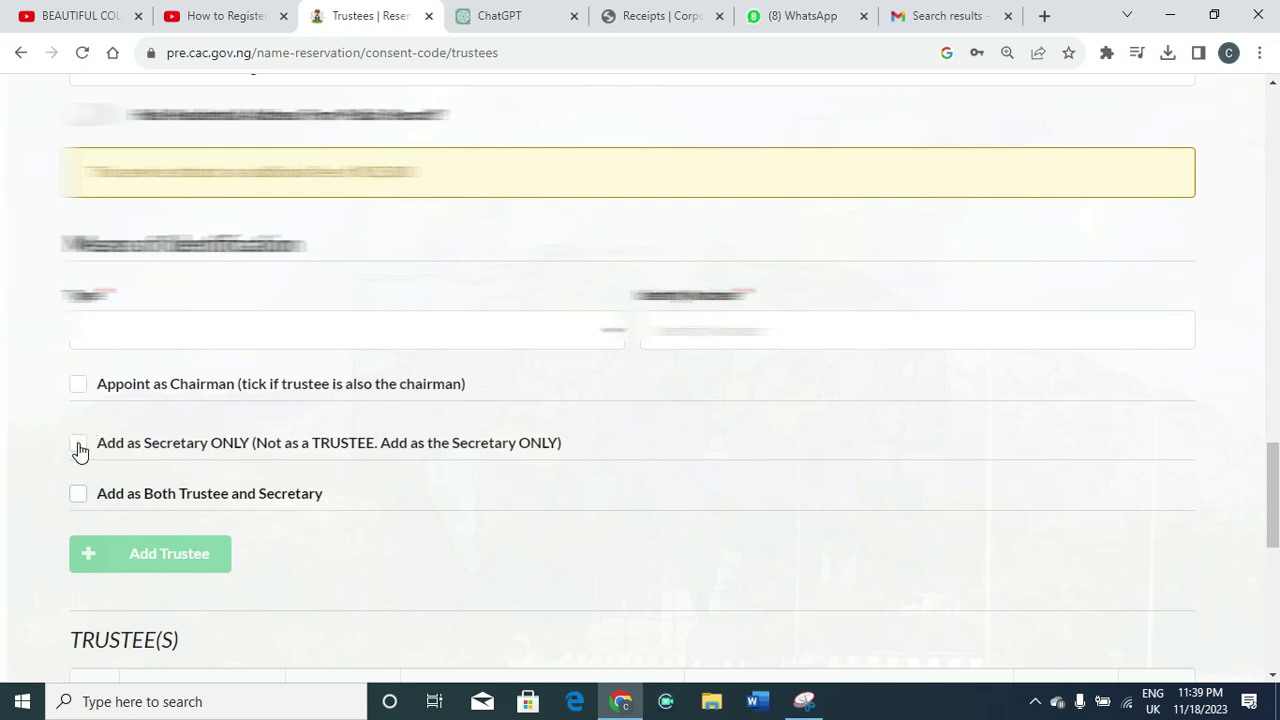
left_click(79, 444)
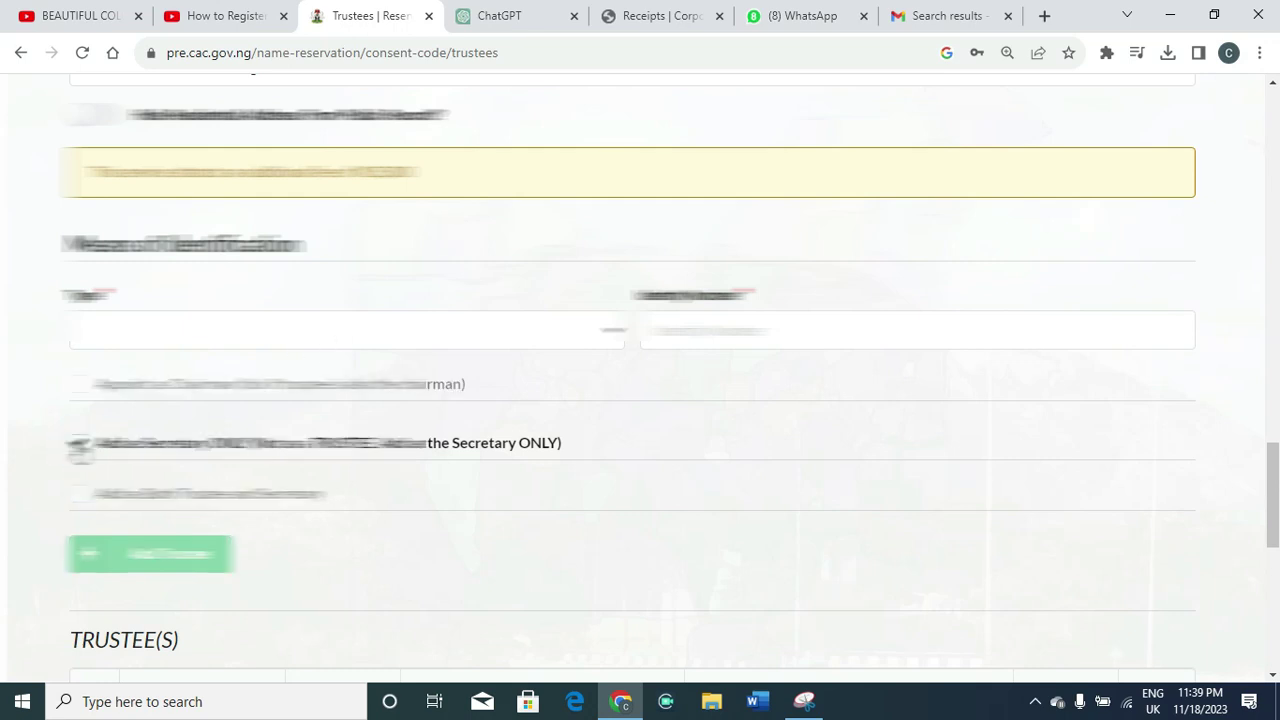
left_click(79, 444)
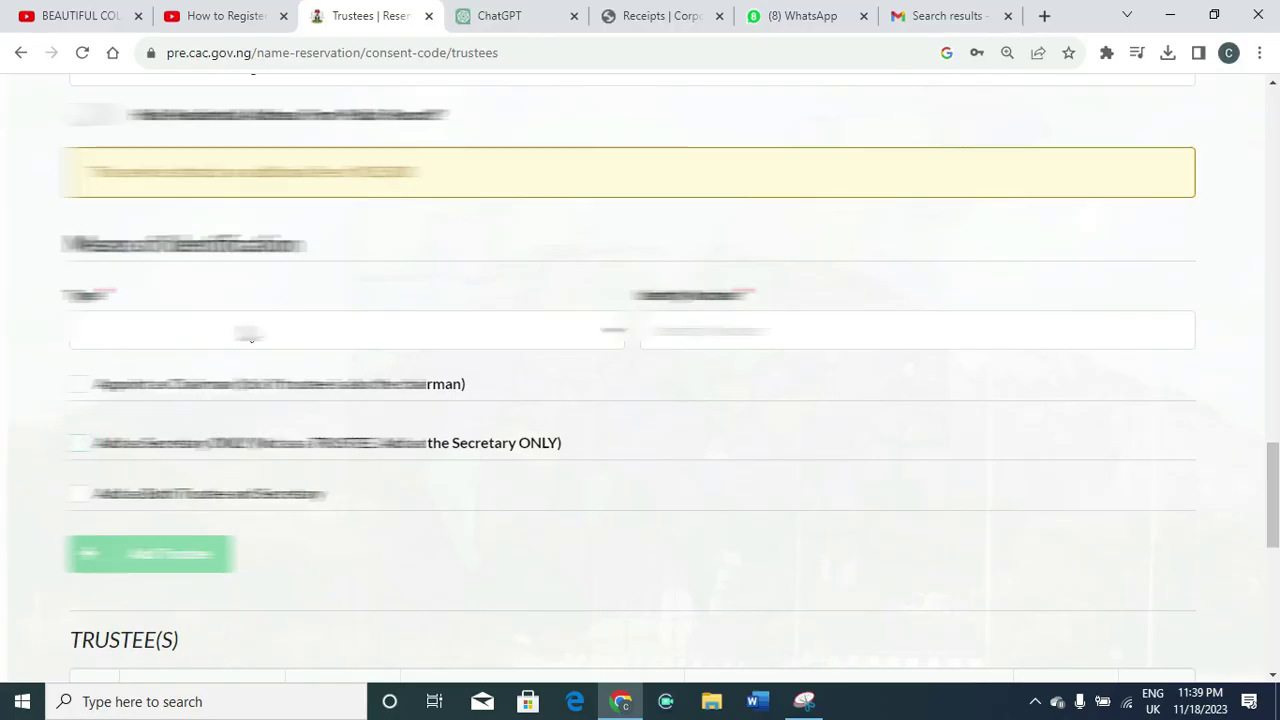
left_click(254, 331)
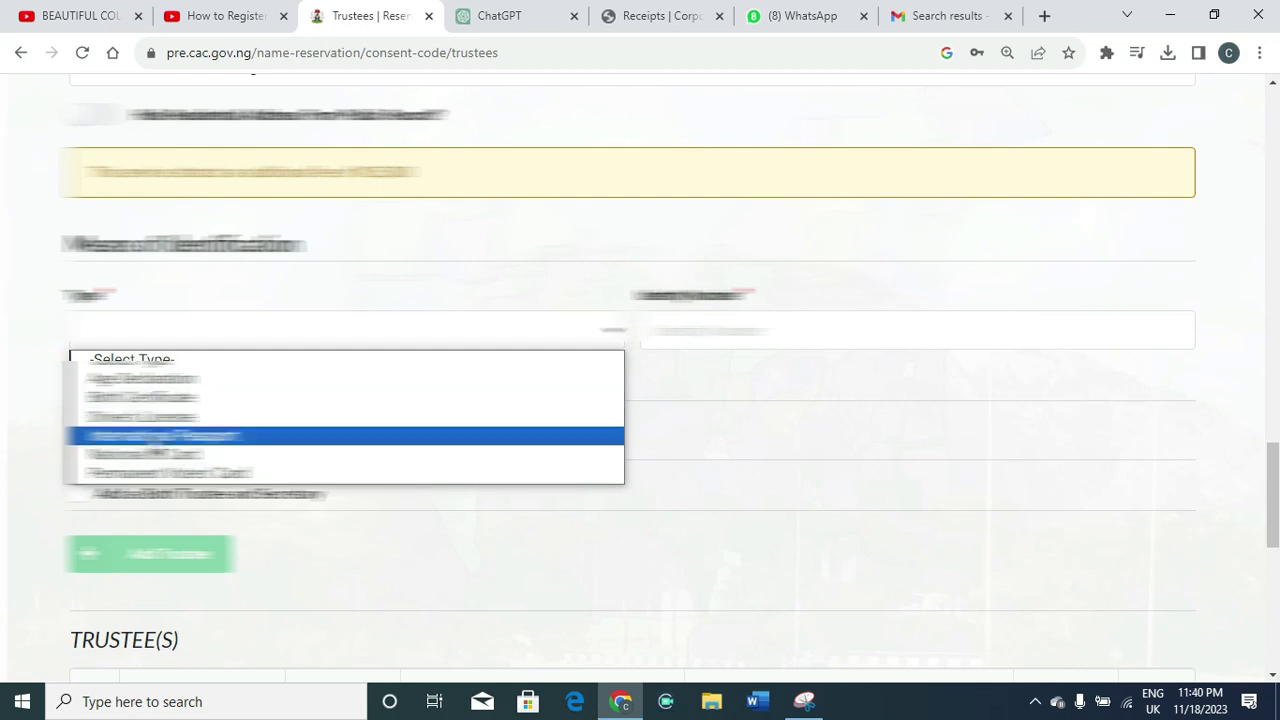
left_click(145, 455)
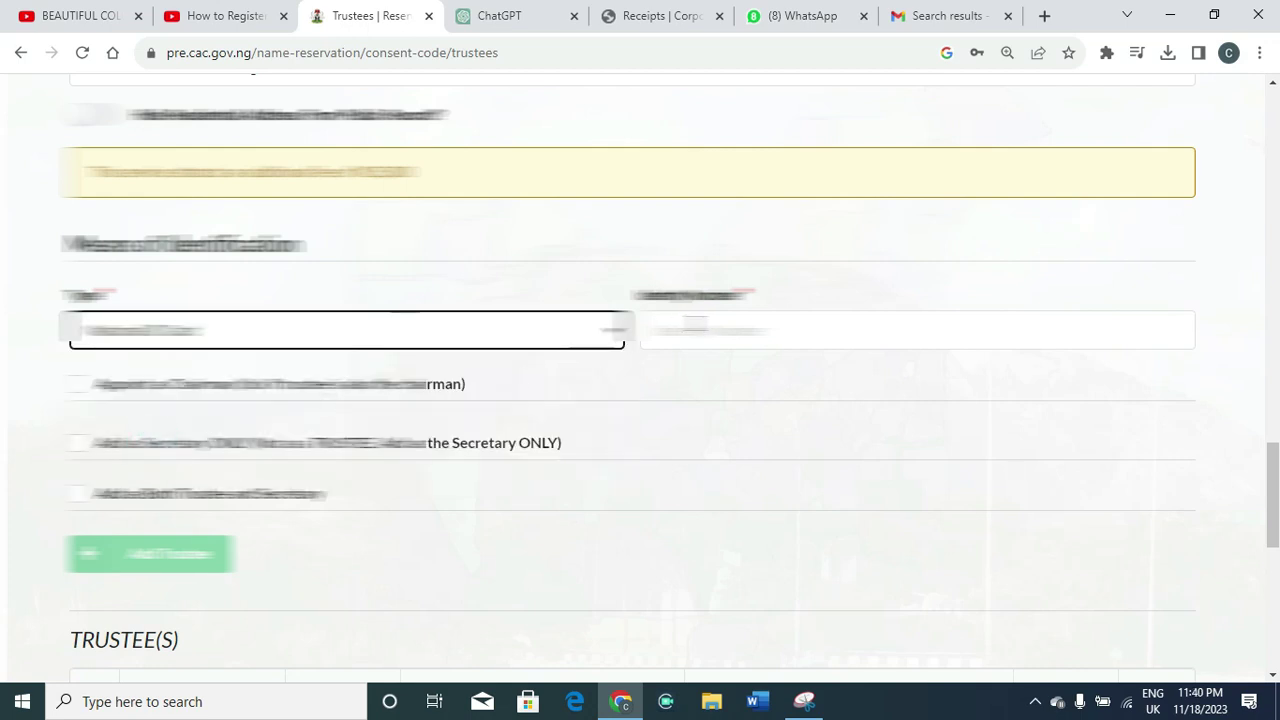
left_click(707, 328)
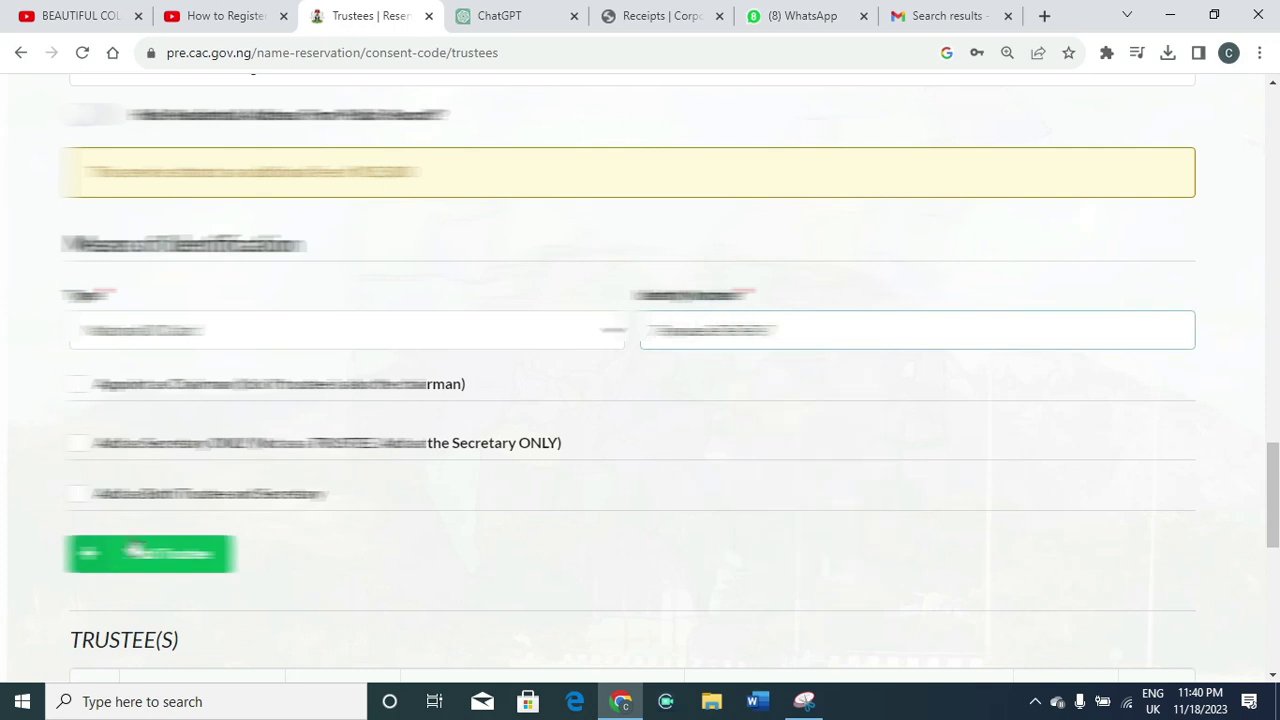
left_click(135, 555)
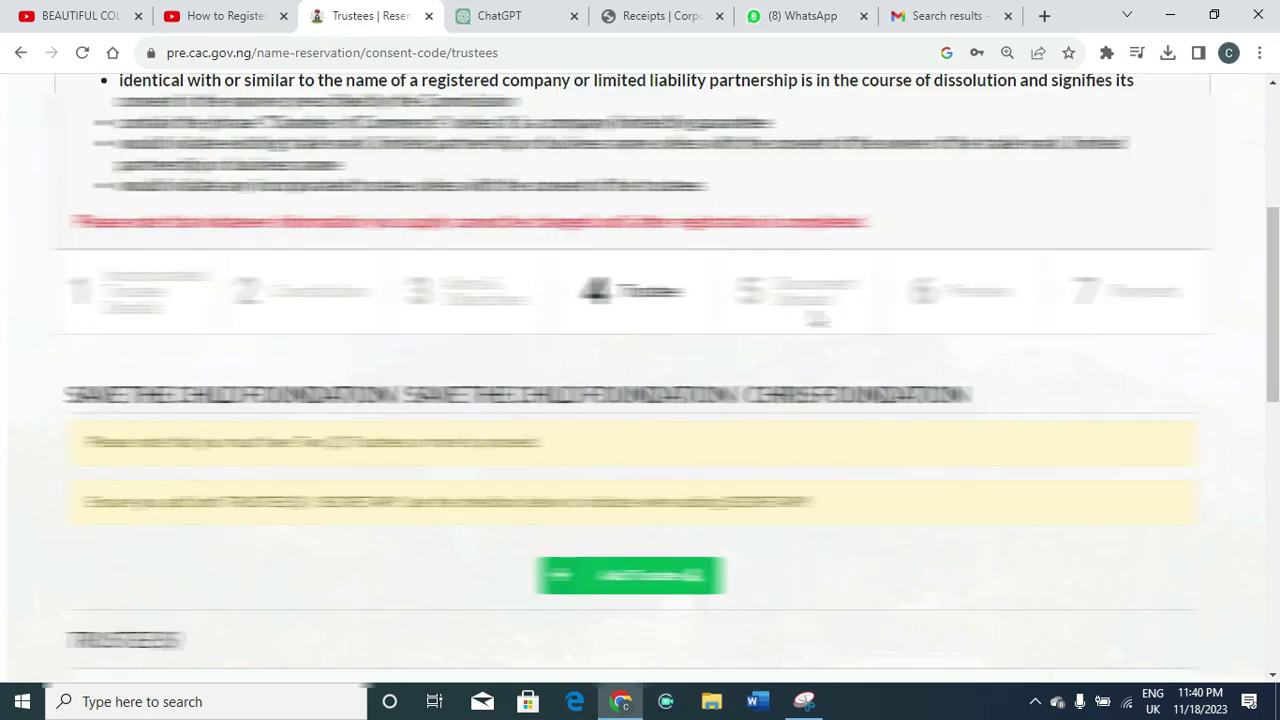
Scroll the TRUSTEE(S) table to confirm both trustee entries are listed
scroll(0, 238, "down", 3)
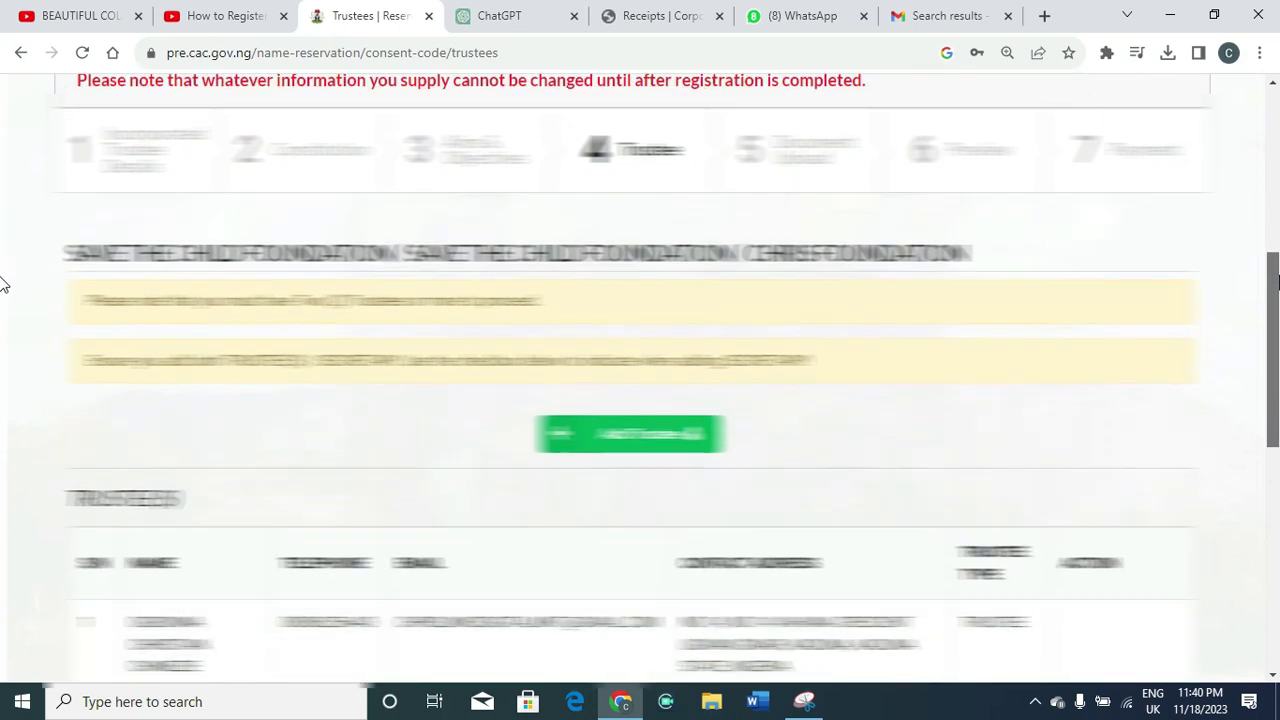
scroll(1, 308, "down", 2)
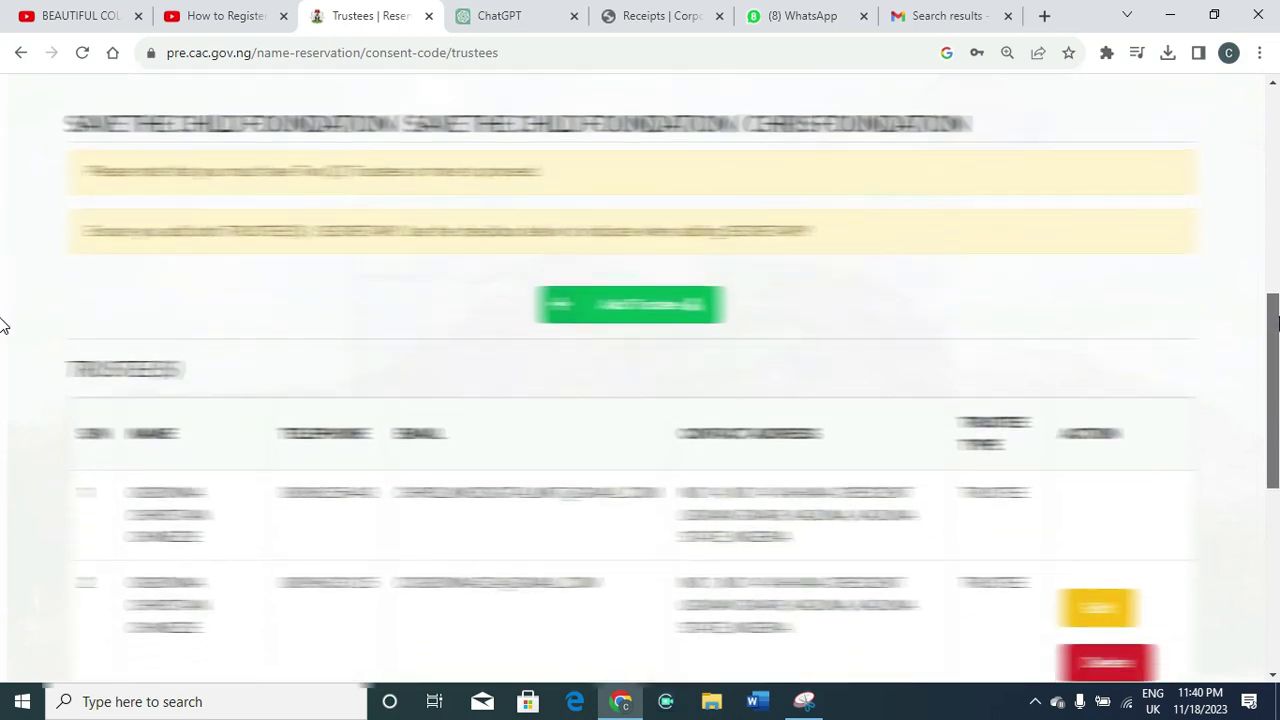
scroll(1, 345, "down", 1)
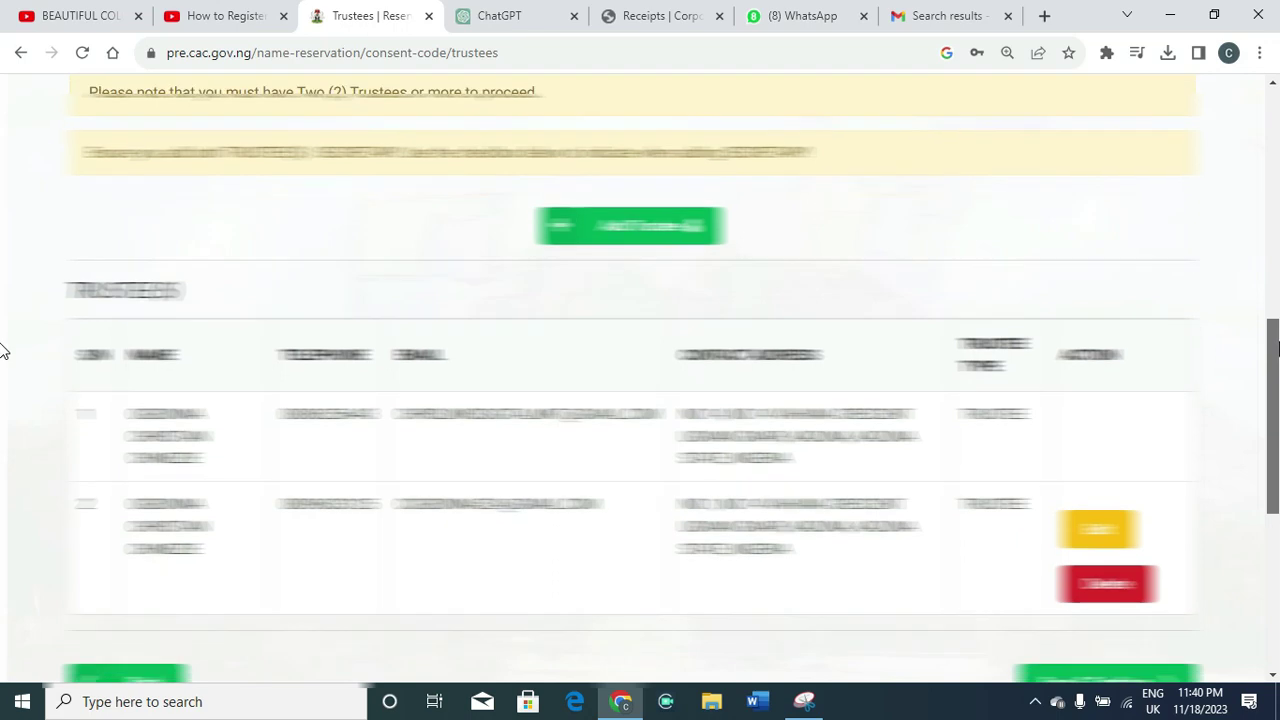
scroll(2, 360, "down", 2)
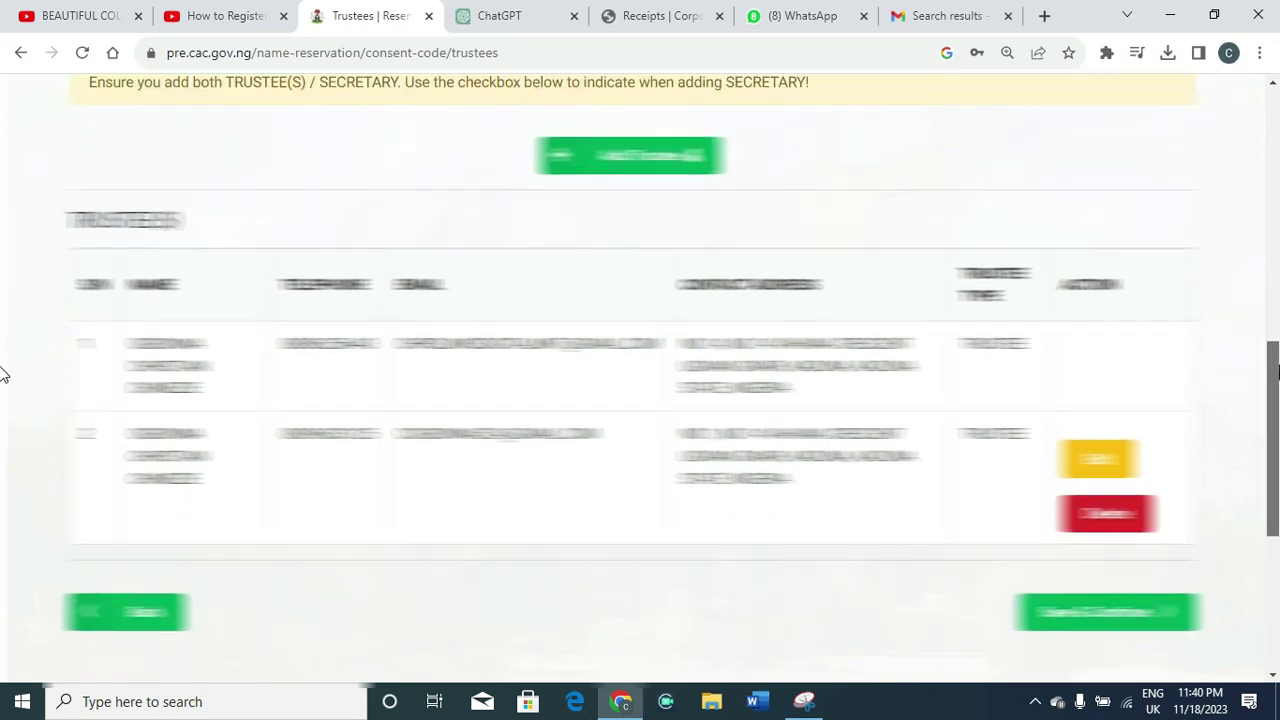
scroll(3, 384, "down", 1)
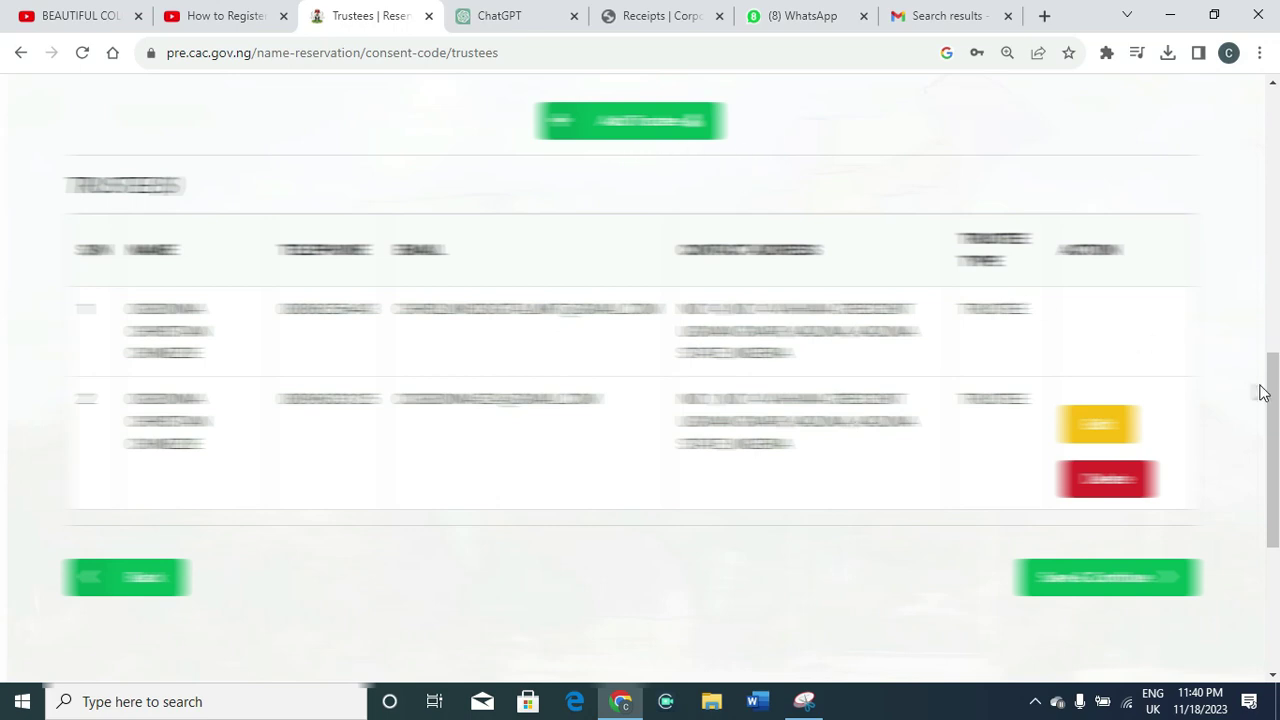
left_click_drag(1270, 401, 1270, 313)
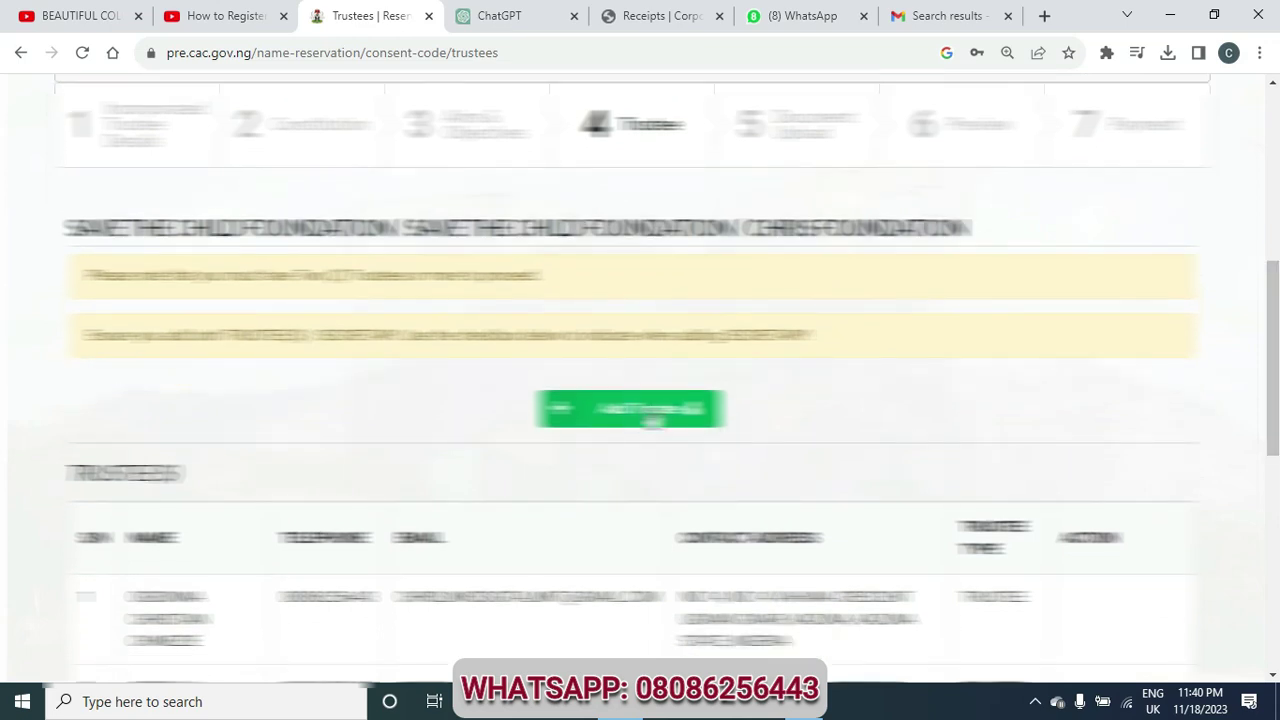
left_click(652, 418)
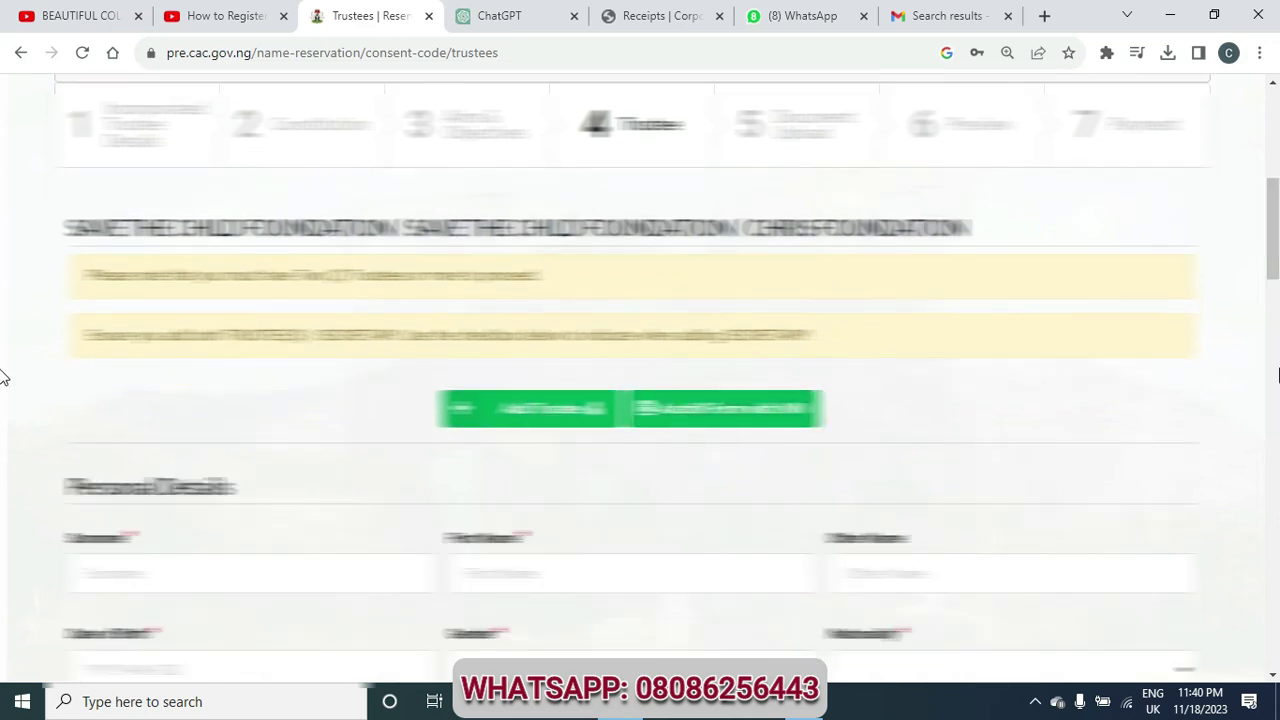
left_click_drag(1271, 243, 1277, 575)
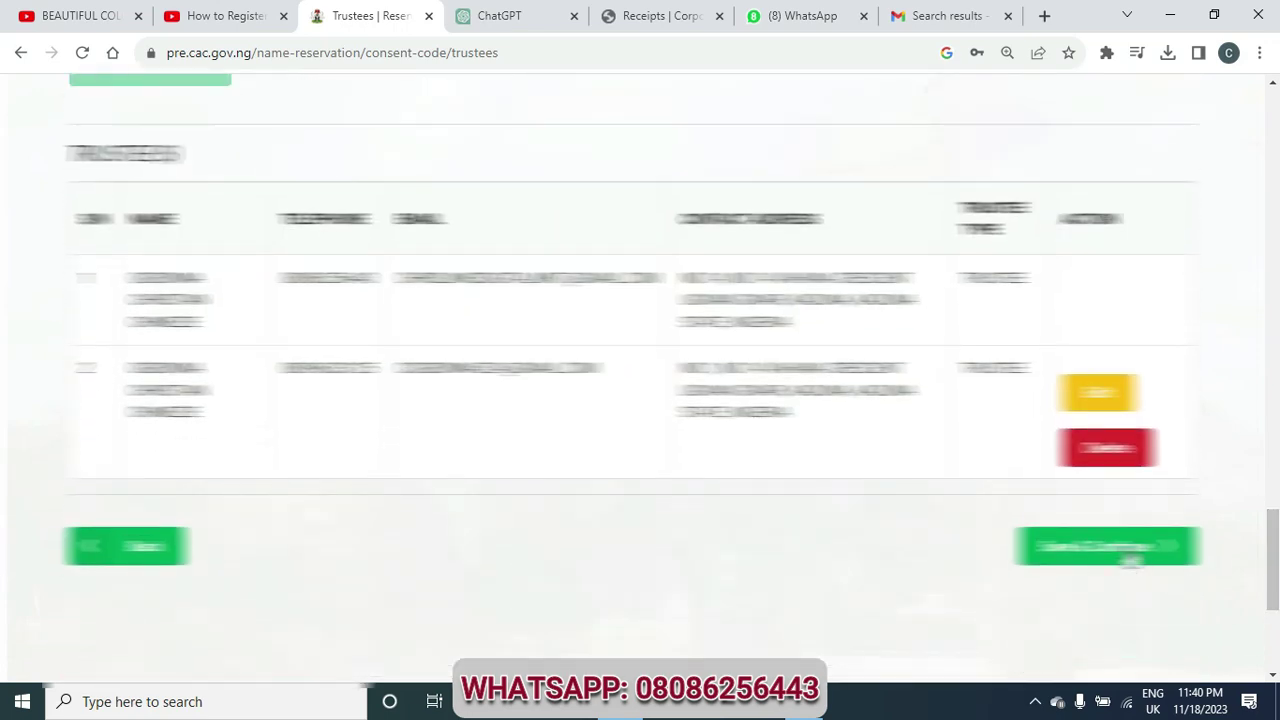
Save the trustees, skip the optional document uploads, and continue to the preview
left_click(1130, 550)
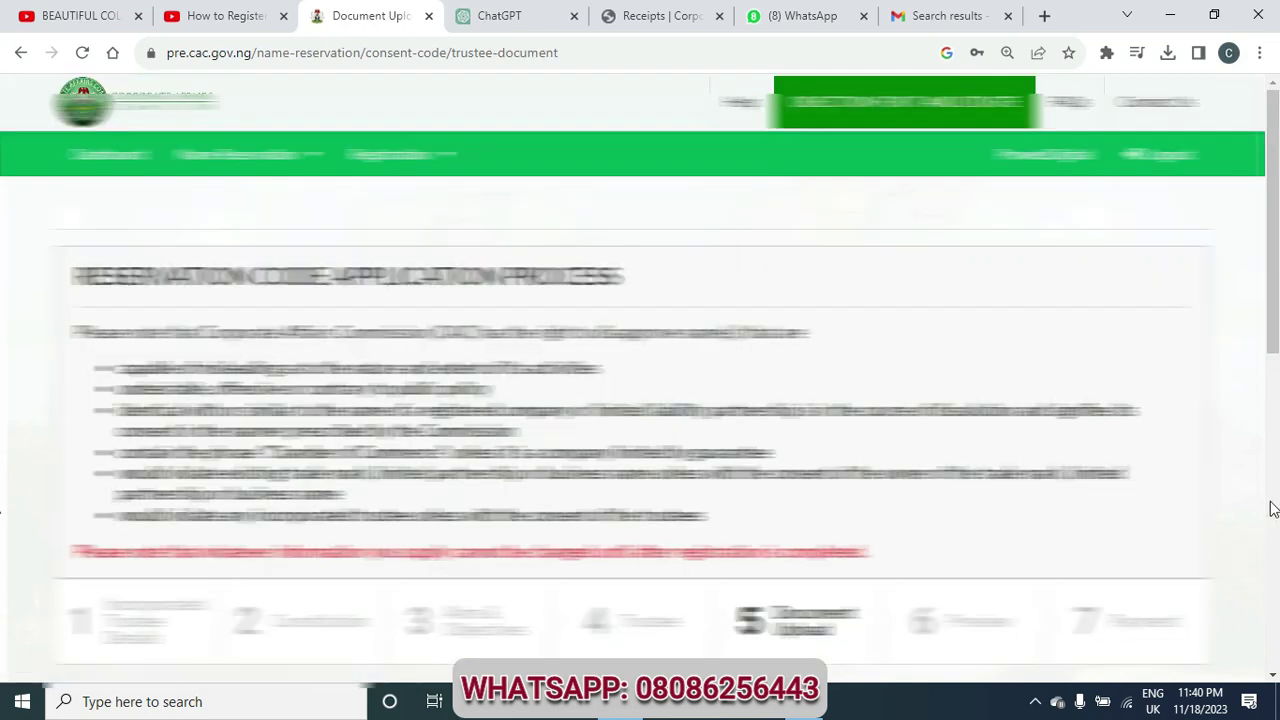
left_click_drag(1277, 303, 1274, 504)
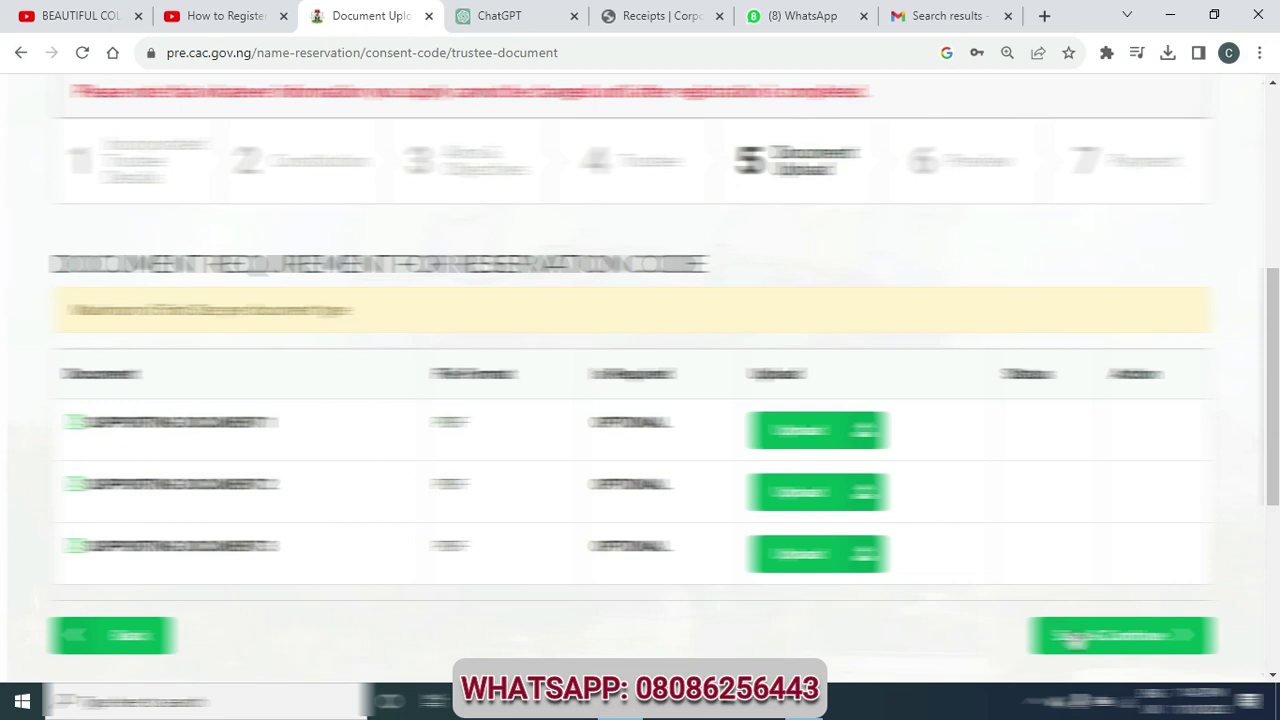
left_click(1068, 640)
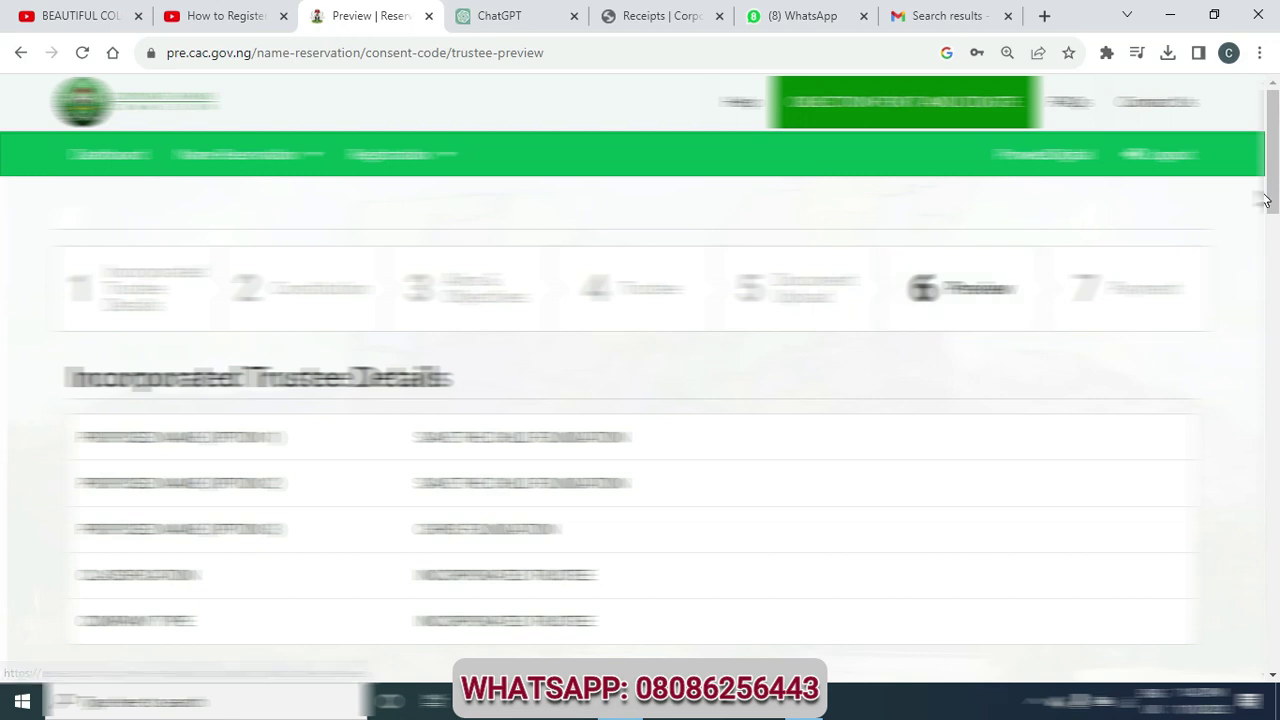
Review the Incorporated Trustee Details on the preview and continue to payment
left_click_drag(1273, 198, 1275, 593)
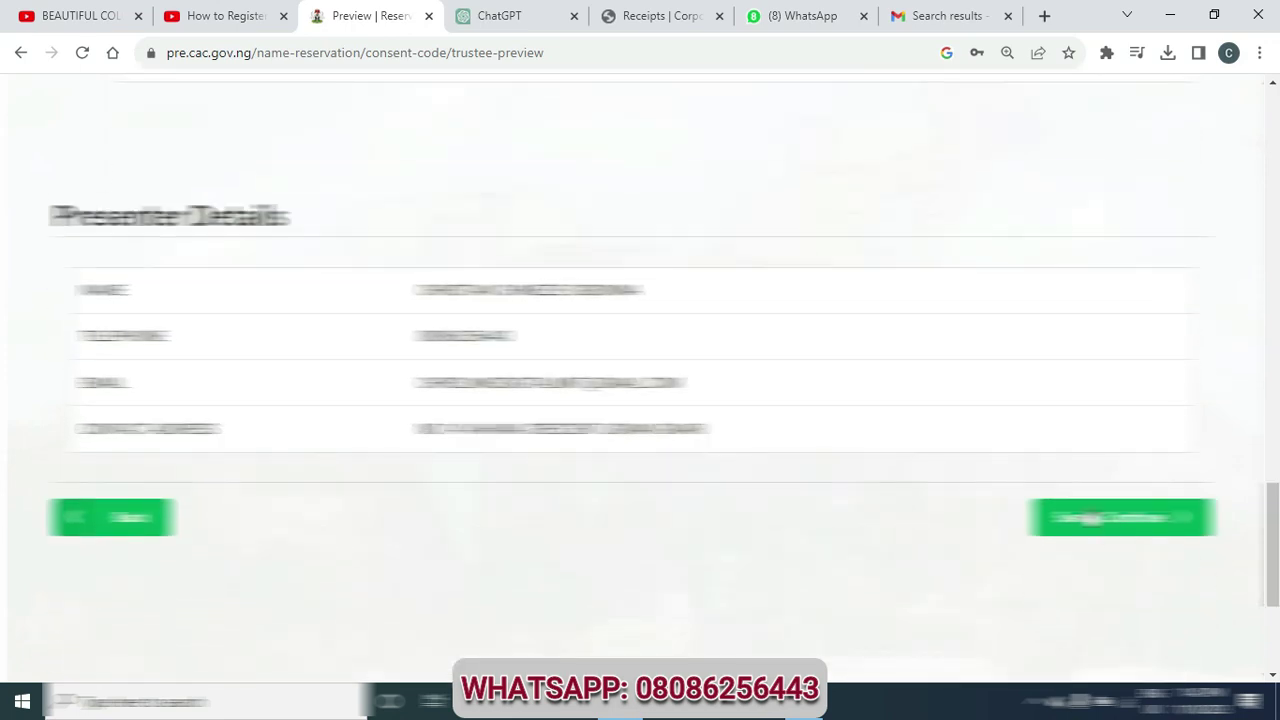
left_click(1126, 518)
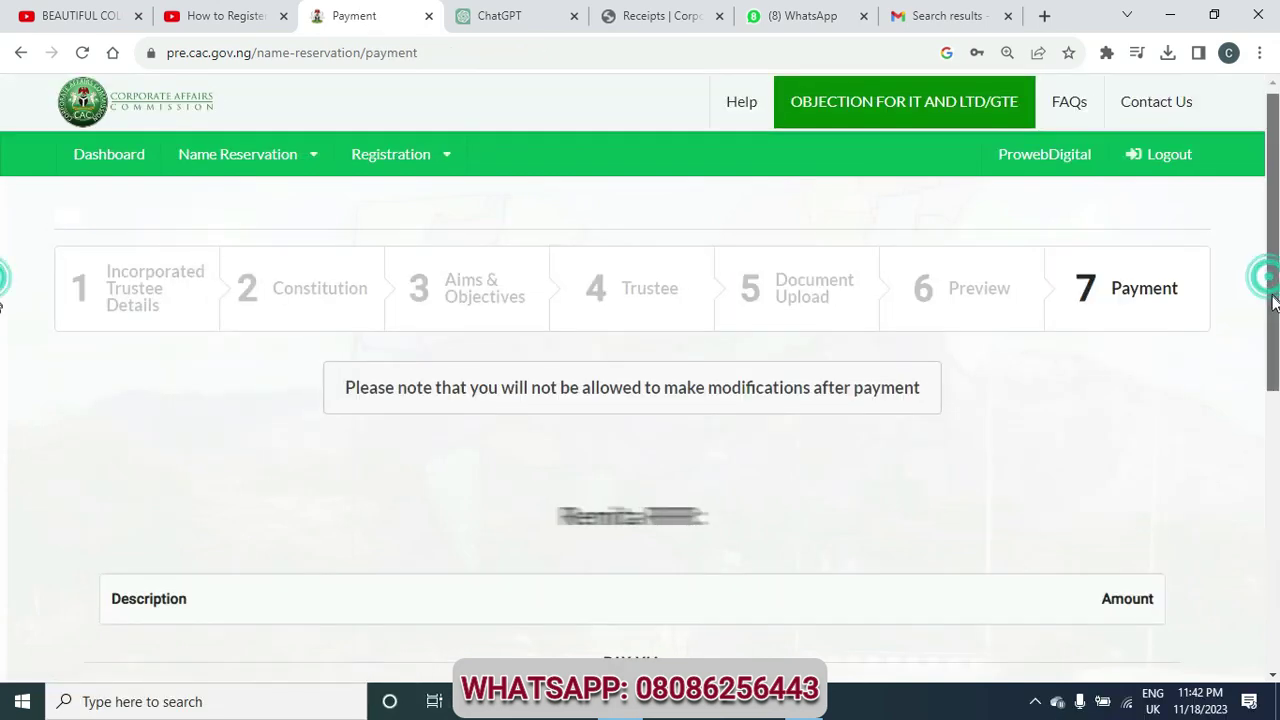
Scroll to the ₦5,000.00 incorporated trustee consent fee with Remita option, and minimize the black pop-up
left_click_drag(1270, 285, 1272, 360)
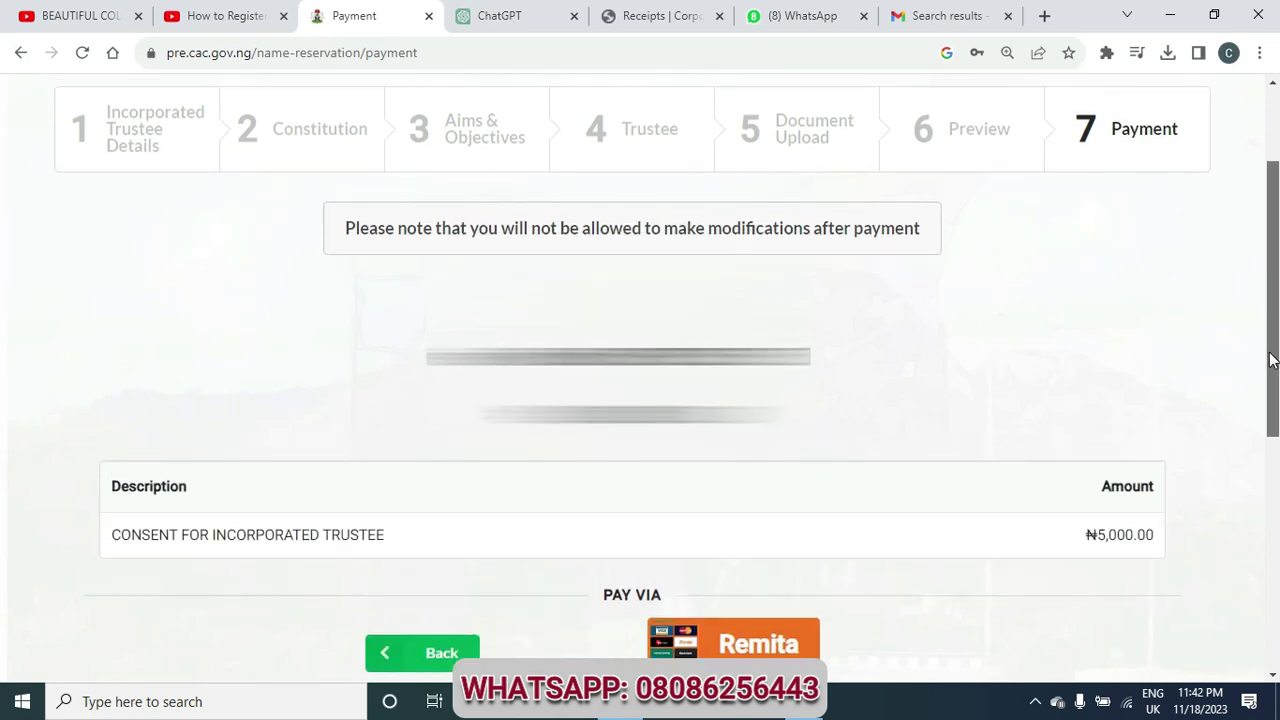
left_click_drag(1272, 360, 1273, 403)
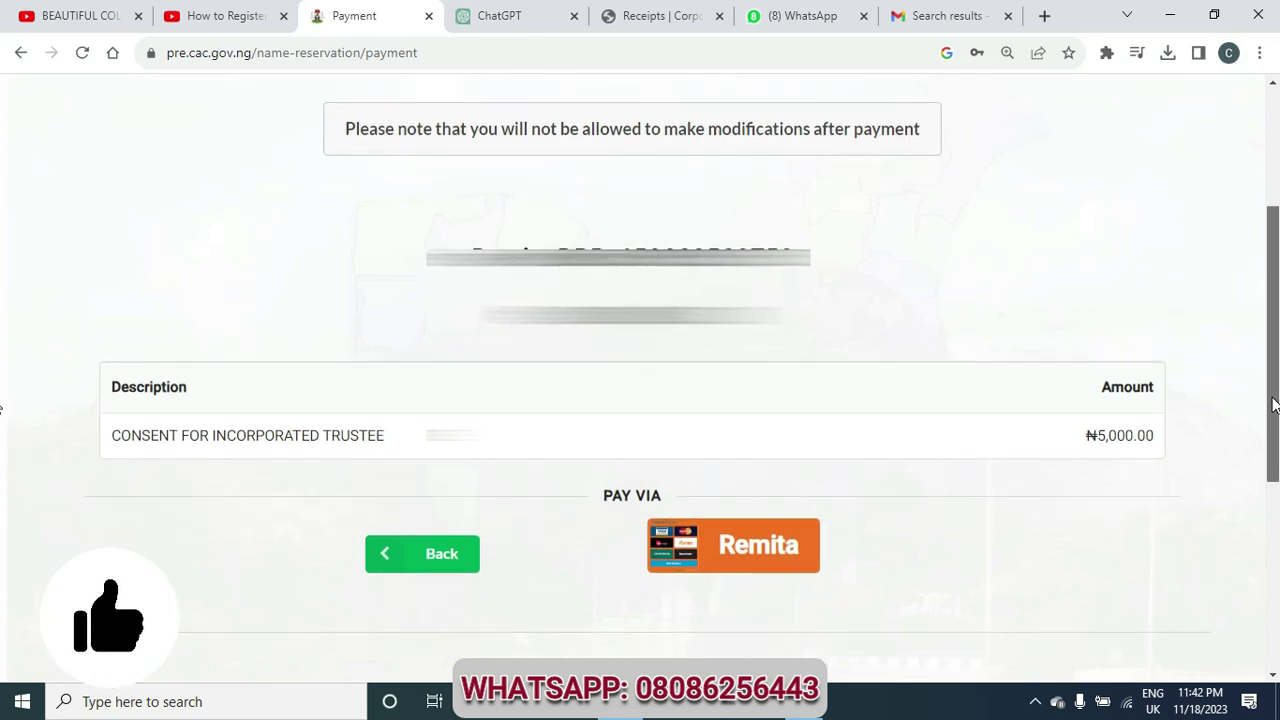
scroll(1214, 398, "up", 1)
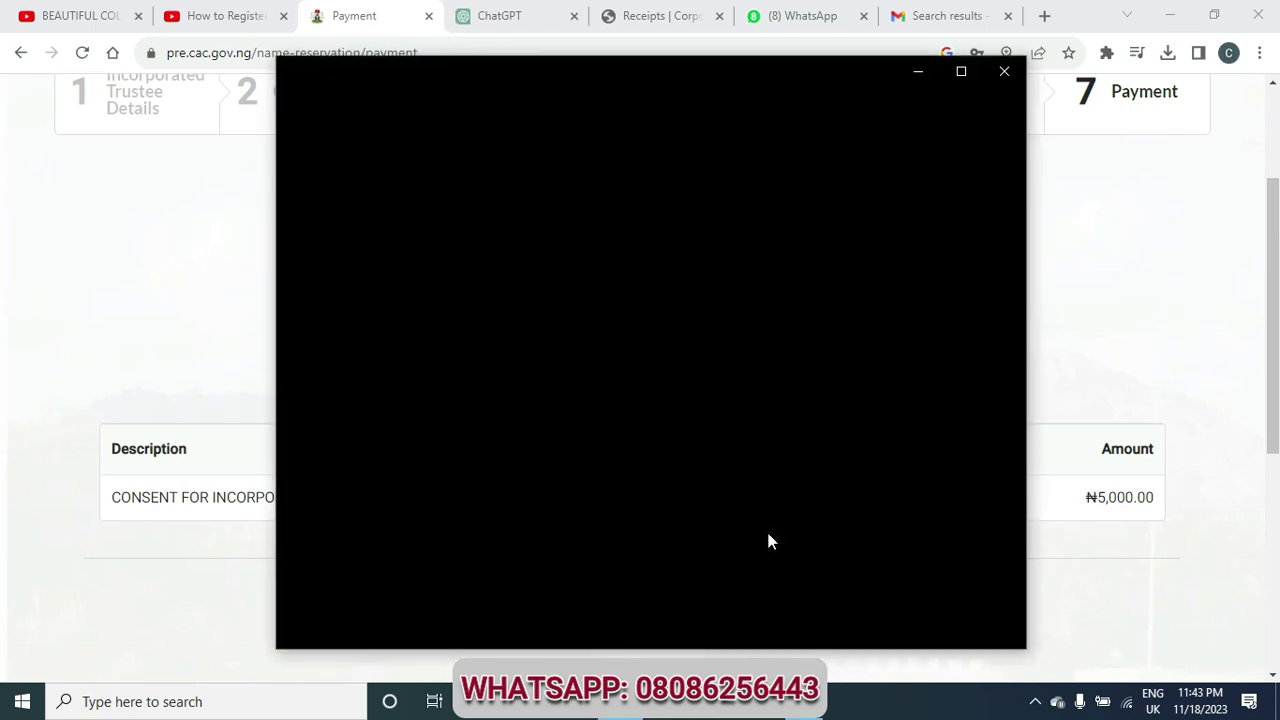
left_click(918, 72)
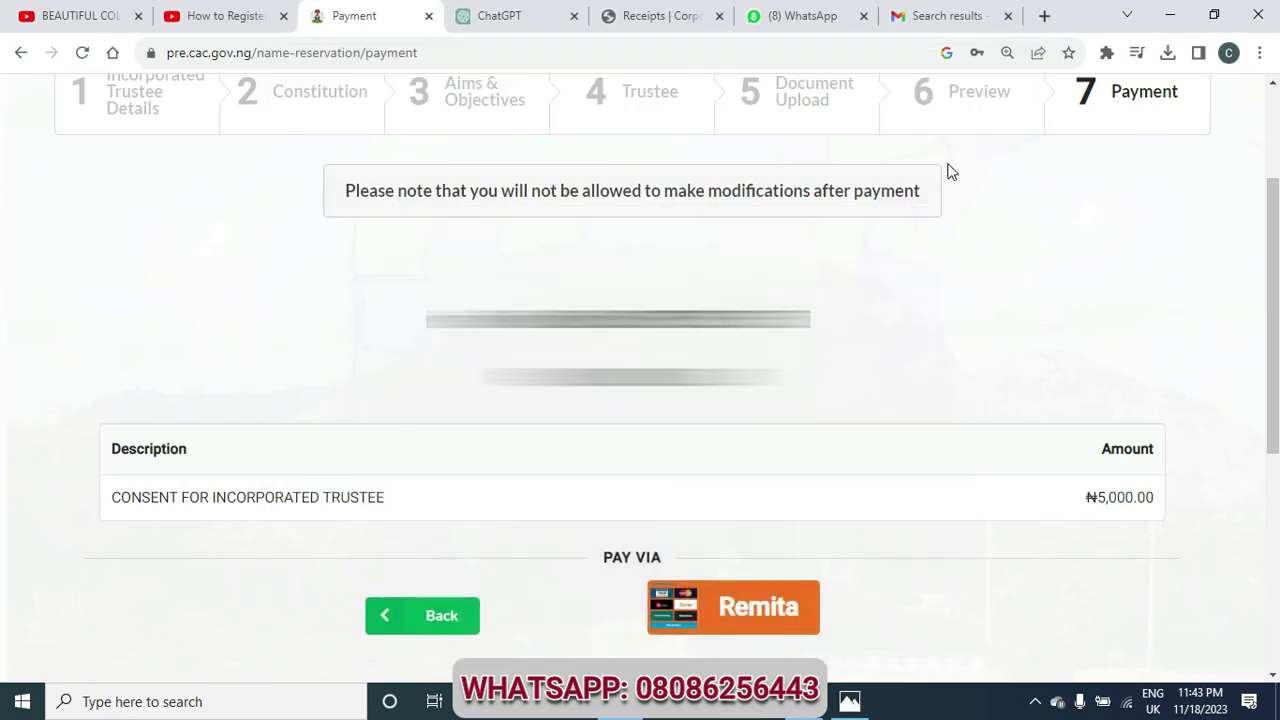